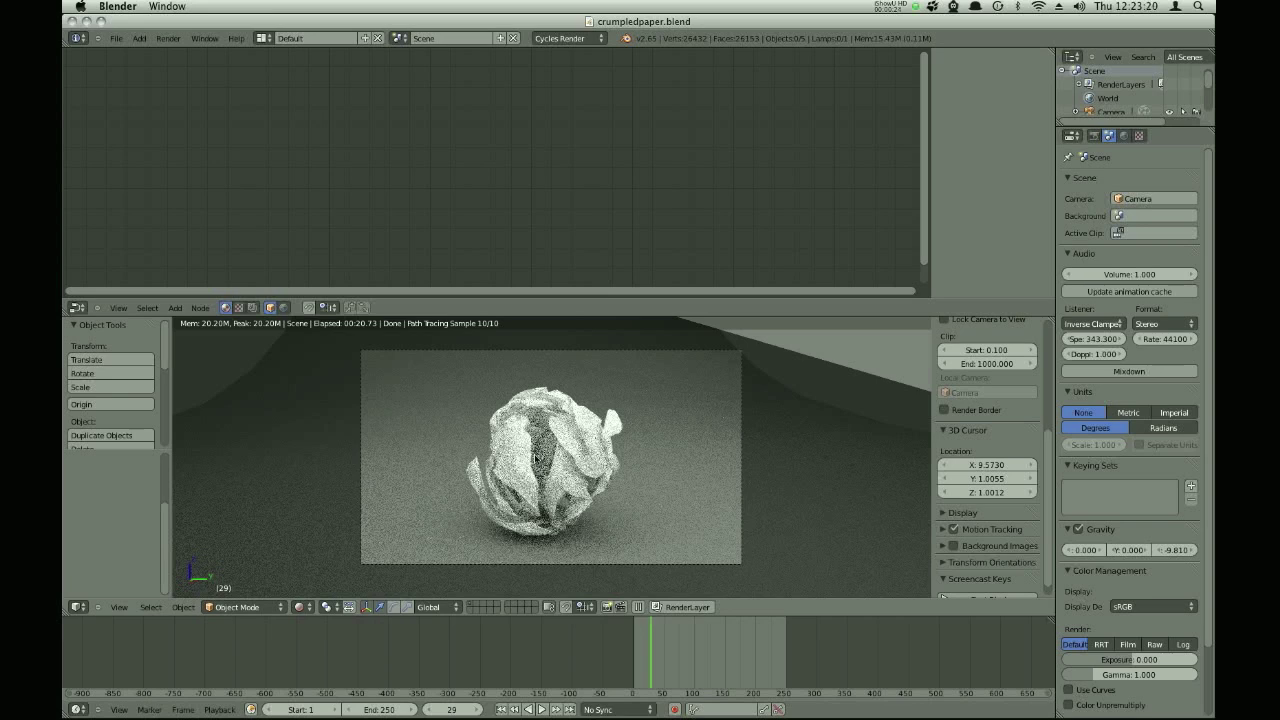
Start a new scene from the default startup file.
click(115, 39)
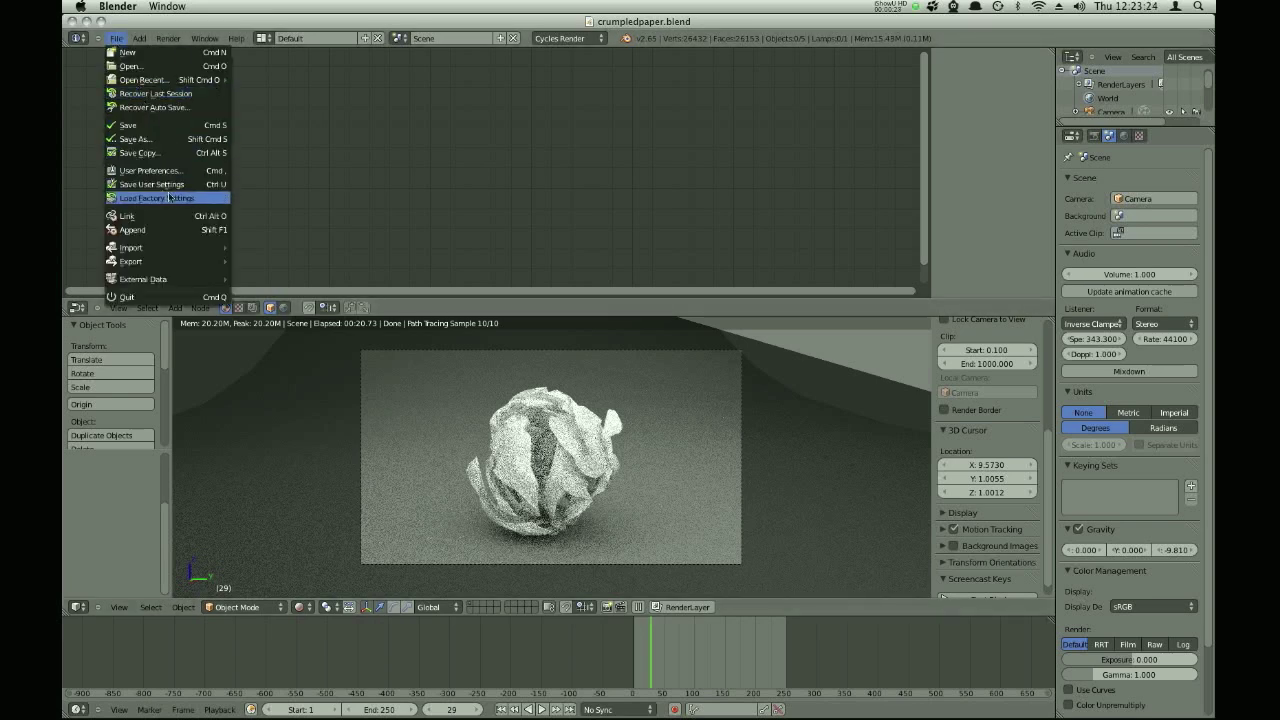
click(127, 52)
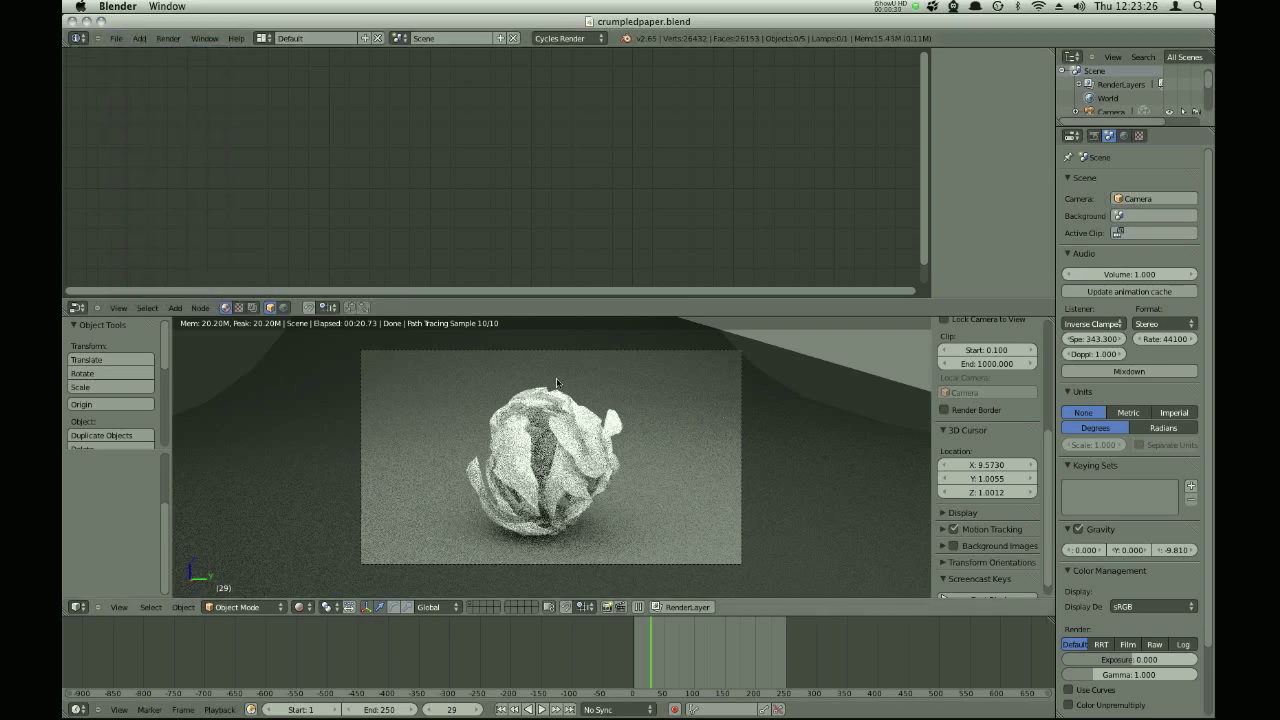
click(116, 39)
click(122, 54)
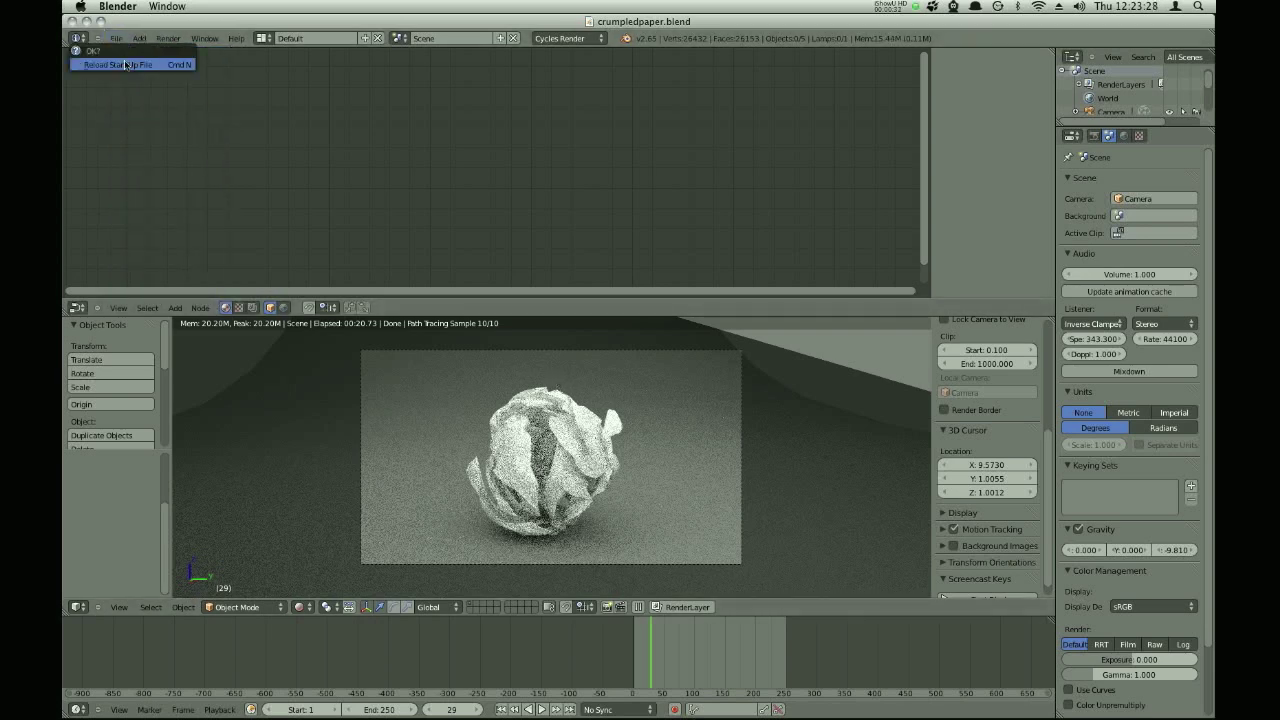
click(126, 65)
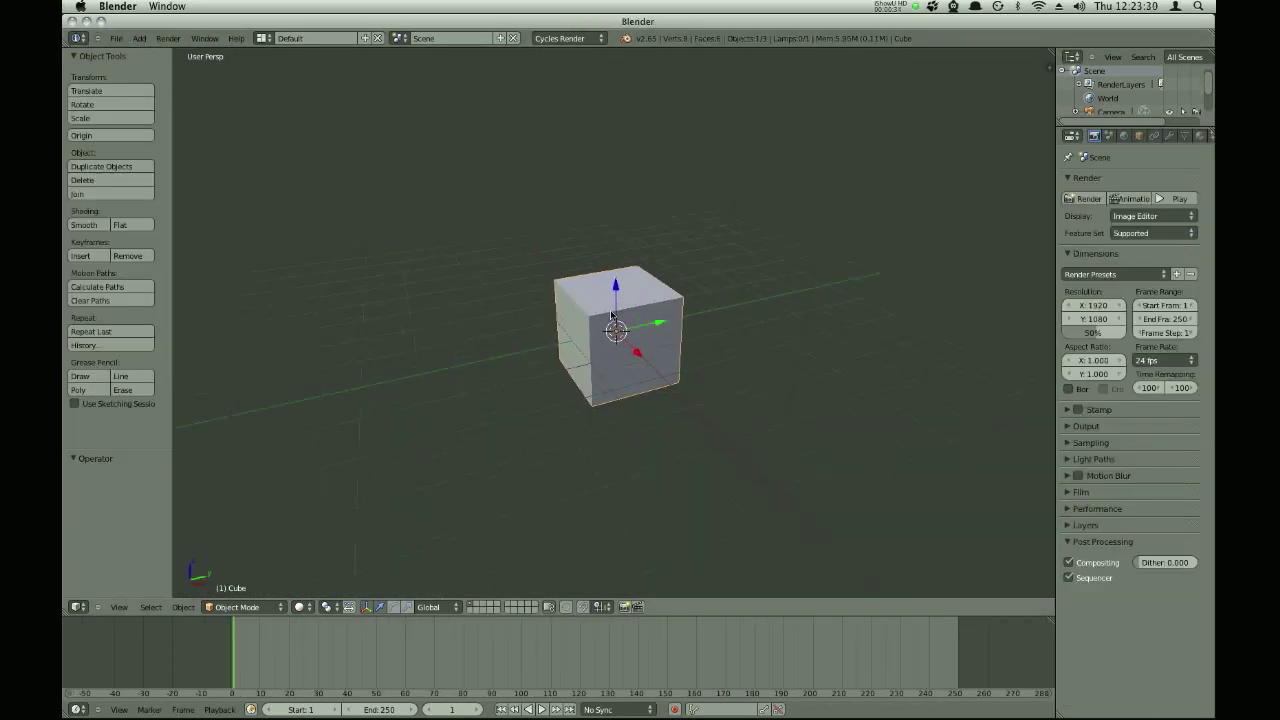
Delete the default cube from the scene.
key(KP_1)
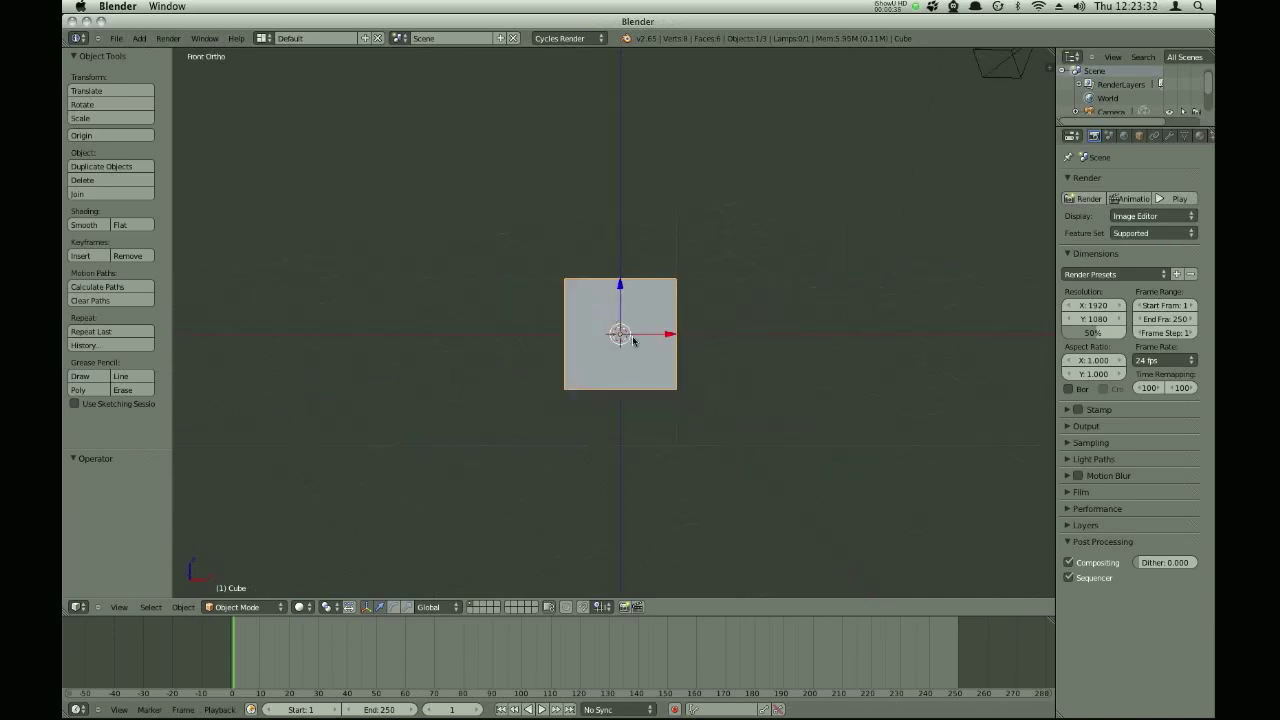
key(x)
click(632, 340)
key(a)
Add an icosphere at the scene's centre and enter Edit Mode with nothing selected.
key(shift+a)
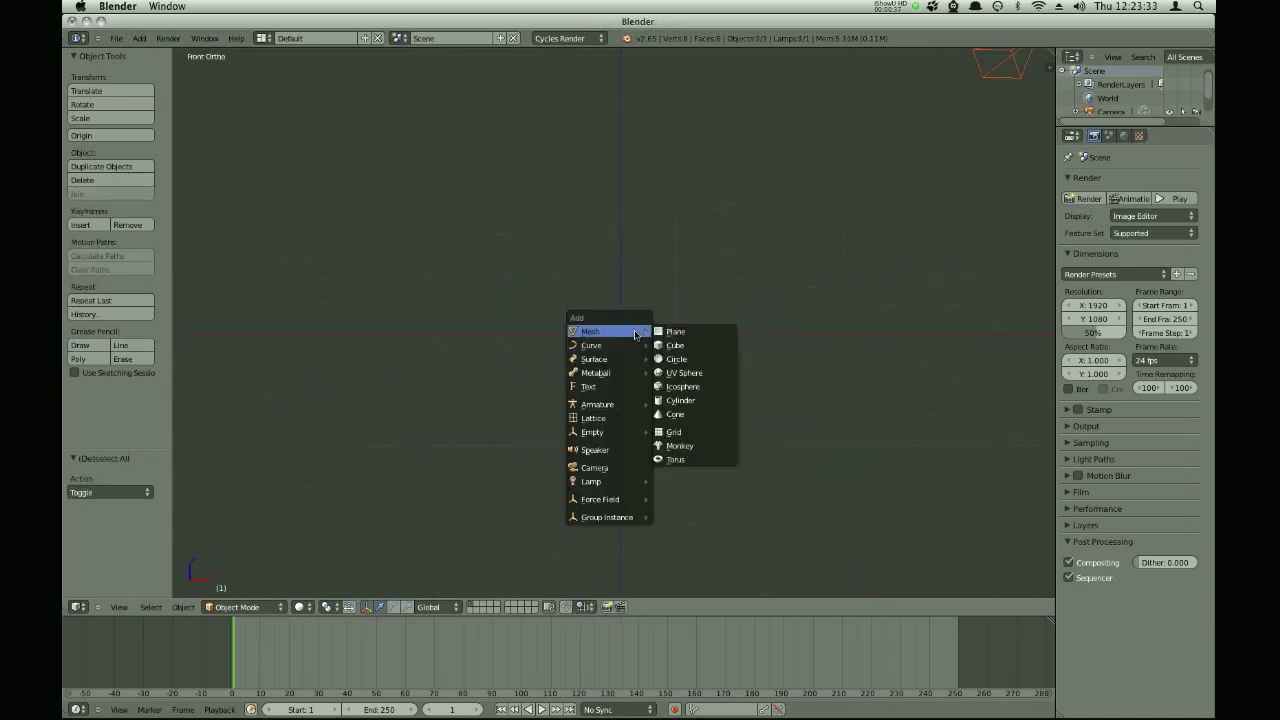
click(696, 387)
middle_drag(696, 387, 724, 405)
key(Tab)
key(a)
scroll(665, 330, up, 3)
Extrude an edge near the top of the icosphere by about X -0.441, Y -0.103, Z 0.442.
right_click(646, 313)
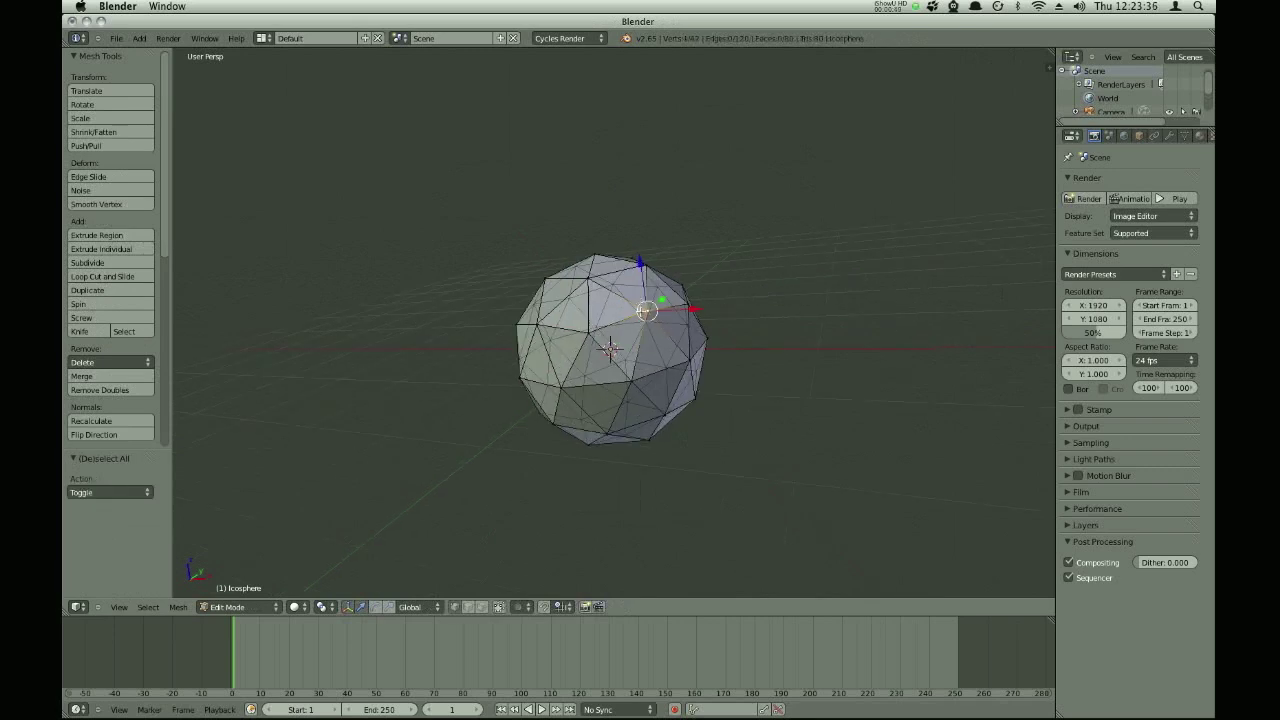
shift+right_click(646, 268)
key(g)
click(523, 196)
key(Tab)
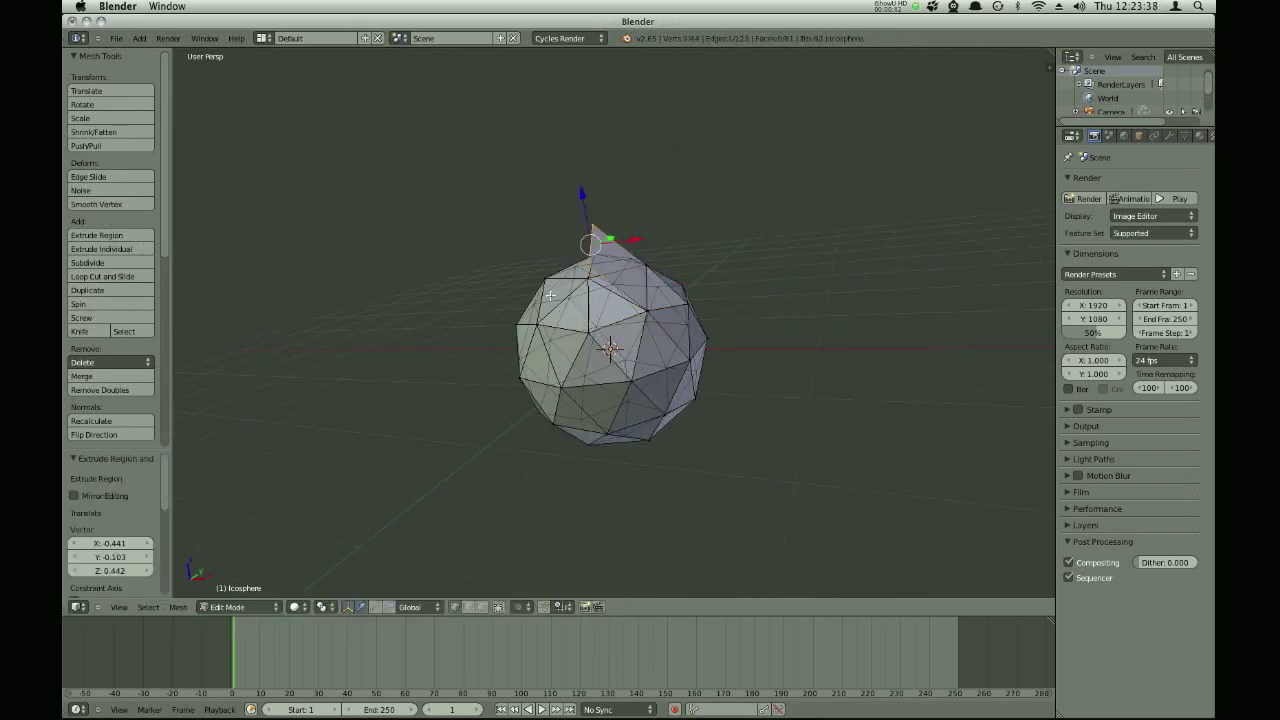
Extrude an edge on the icosphere's side by about X -0.057, Y -0.234, Z -0.266 and return to Object Mode.
middle_drag(551, 292, 560, 330)
key(Tab)
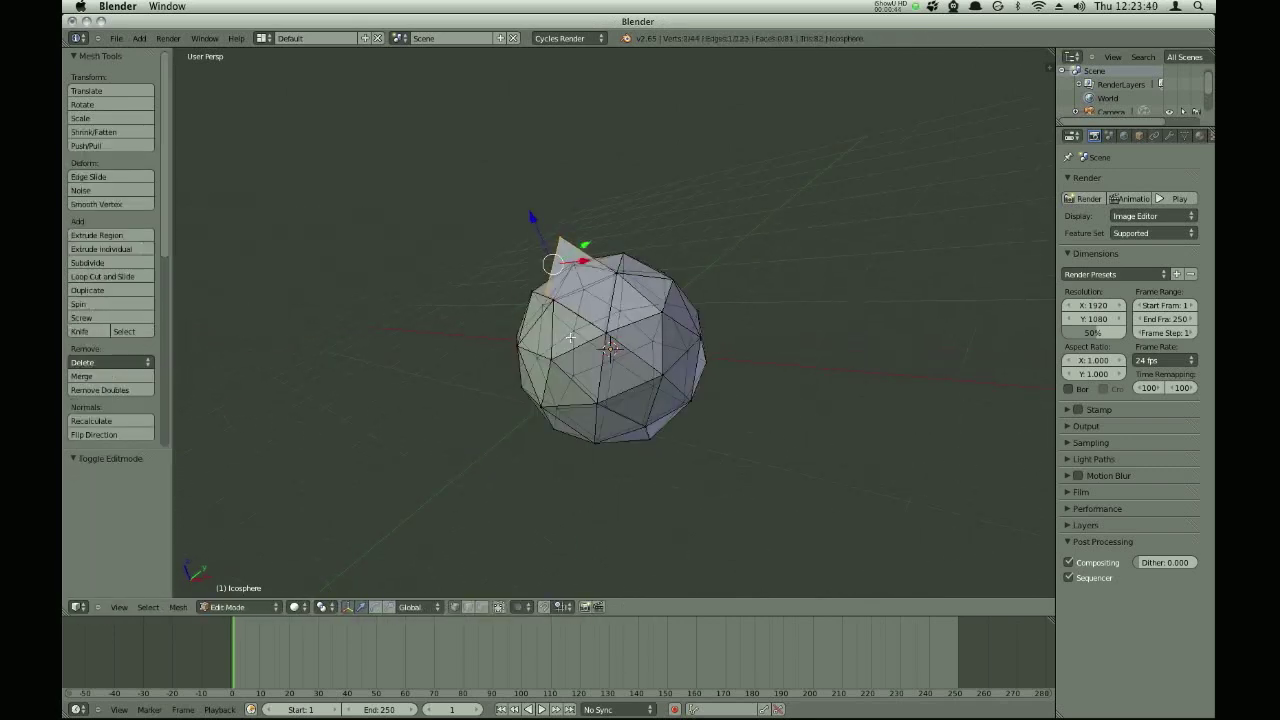
key(a)
right_click(557, 354)
key(e)
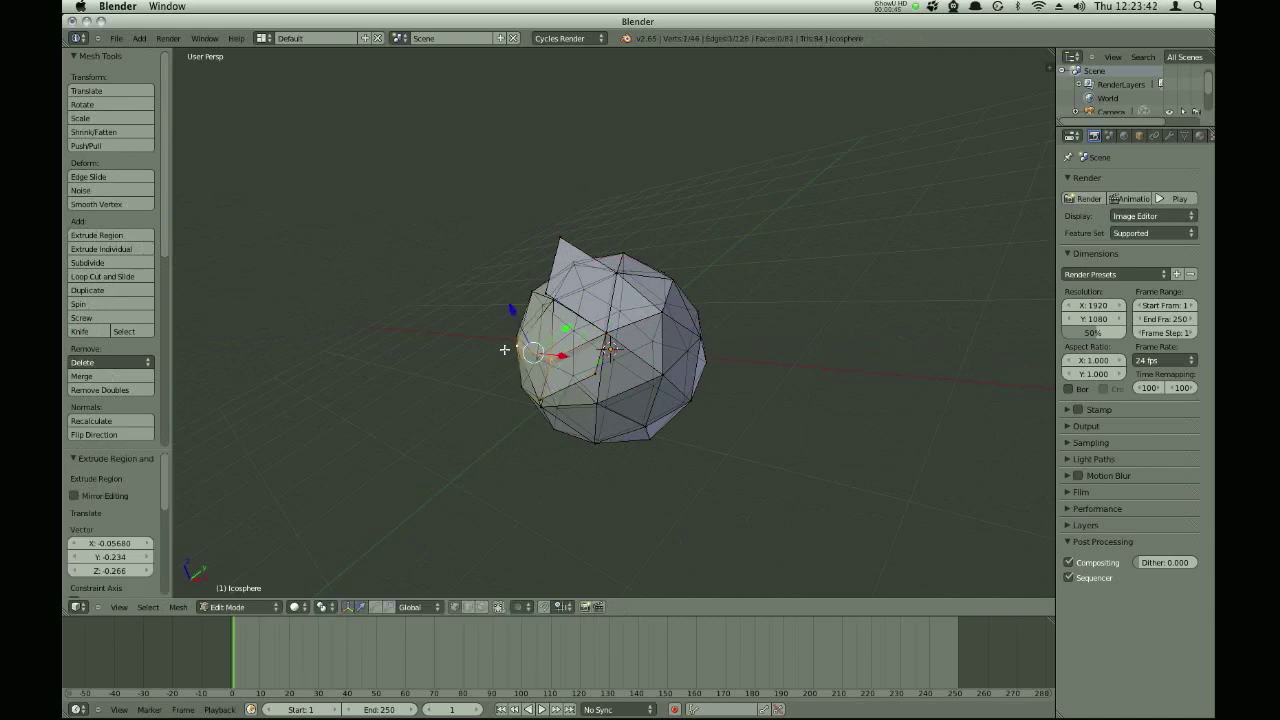
click(458, 408)
key(Tab)
Delete the edited icosphere.
mouse_move(618, 365)
middle_down()
mouse_move(662, 285)
mouse_move(621, 370)
middle_up()
key(x)
click(620, 368)
Add a plane mesh at the scene's centre and display its physics settings.
key(shift+a)
mouse_move(620, 366)
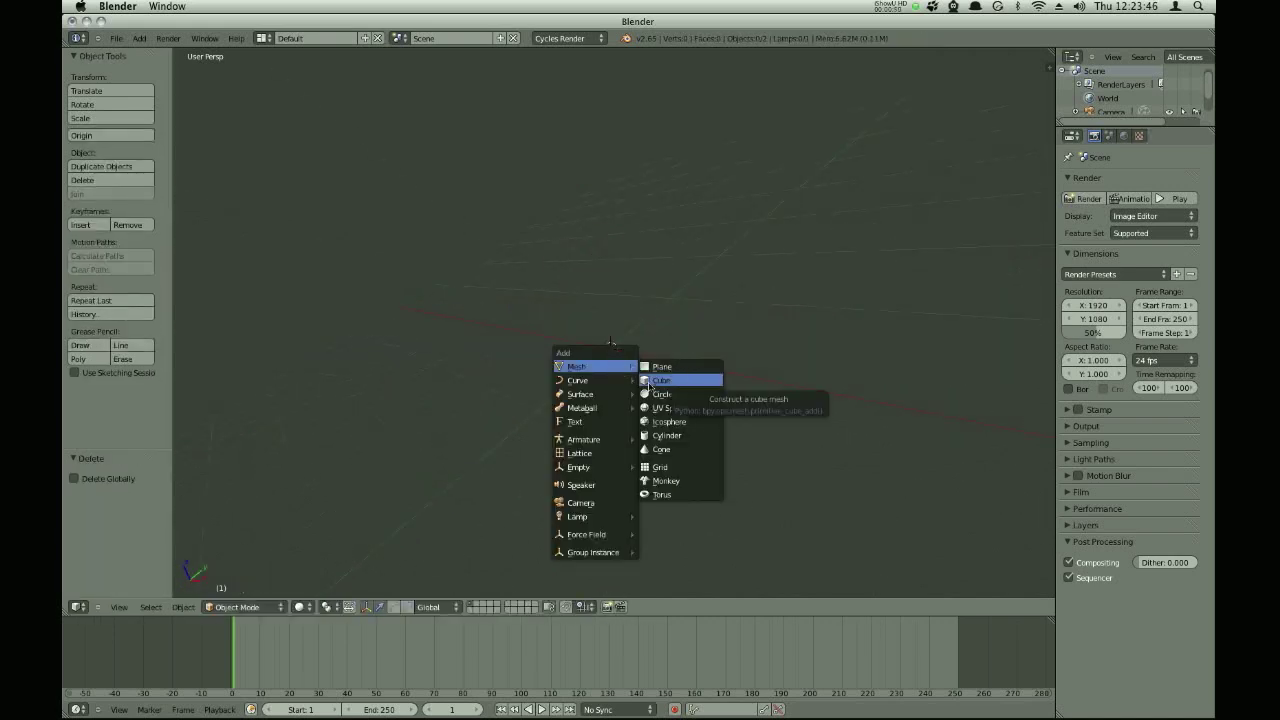
click(665, 370)
middle_drag(665, 370, 603, 399)
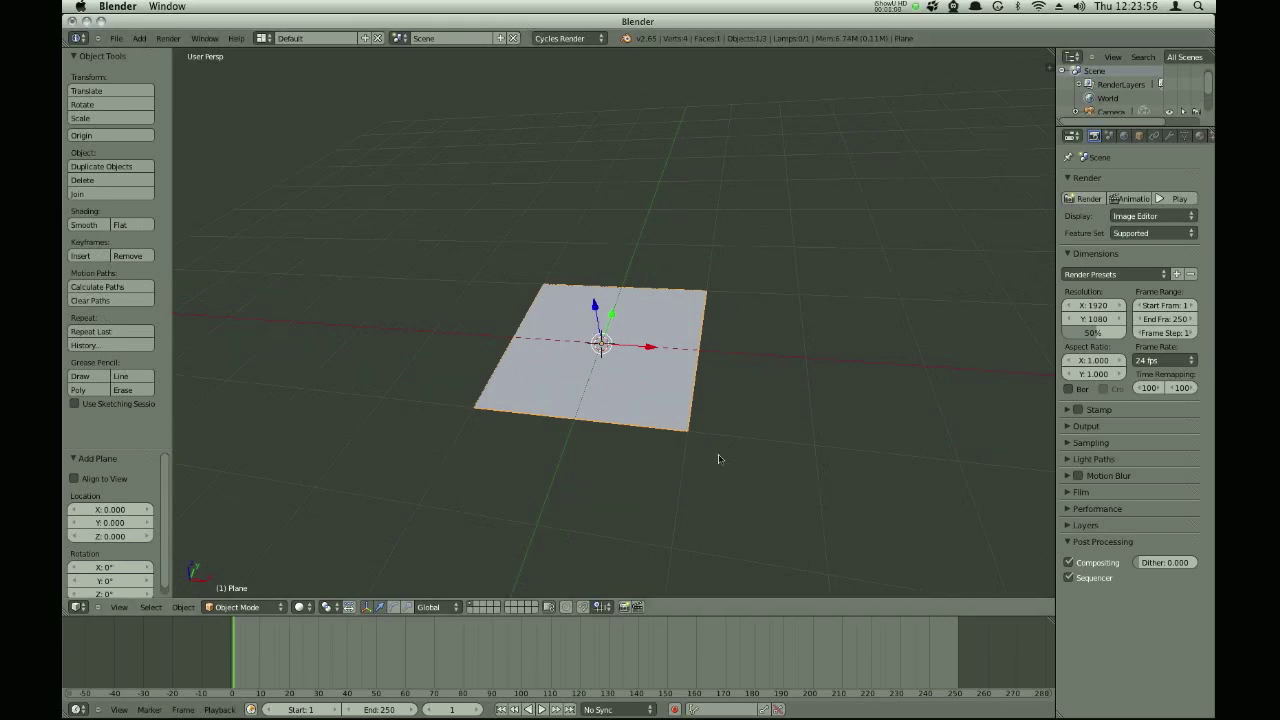
scroll(1186, 137, down, 2)
click(1204, 136)
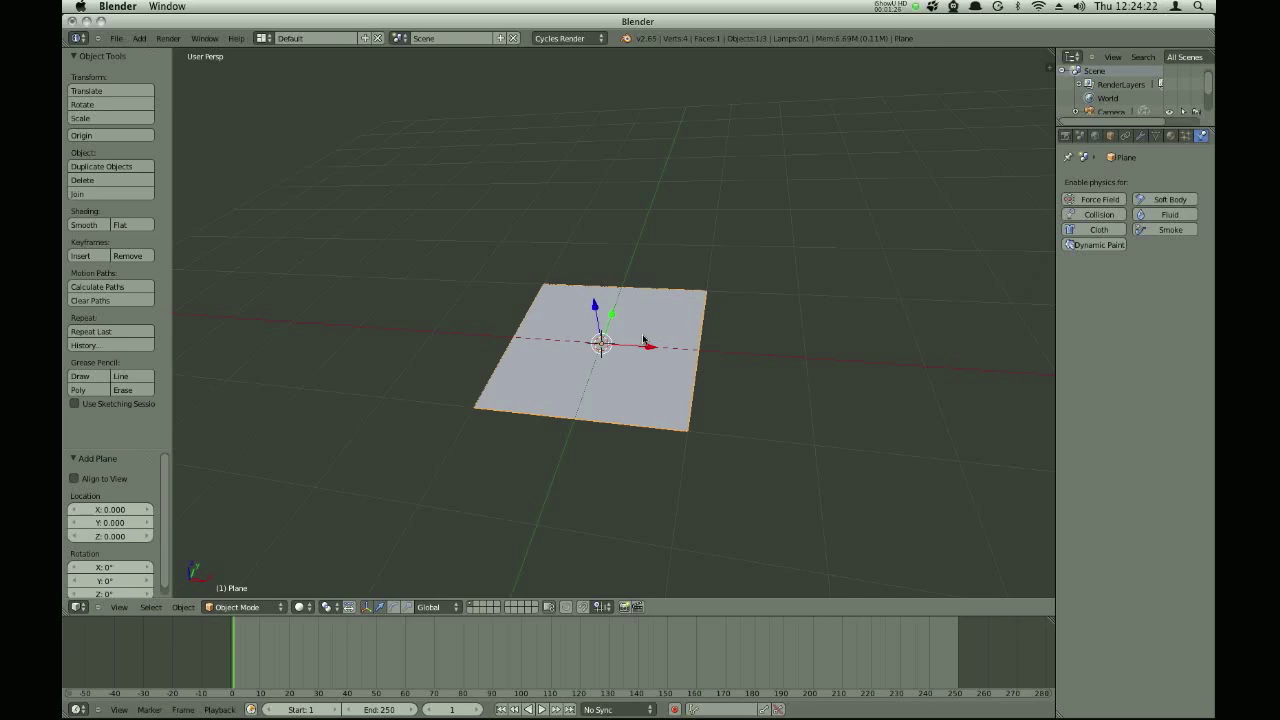
In Edit Mode from the top view, scale the plane's mesh up by about 1.976 on all axes.
key(KP_1)
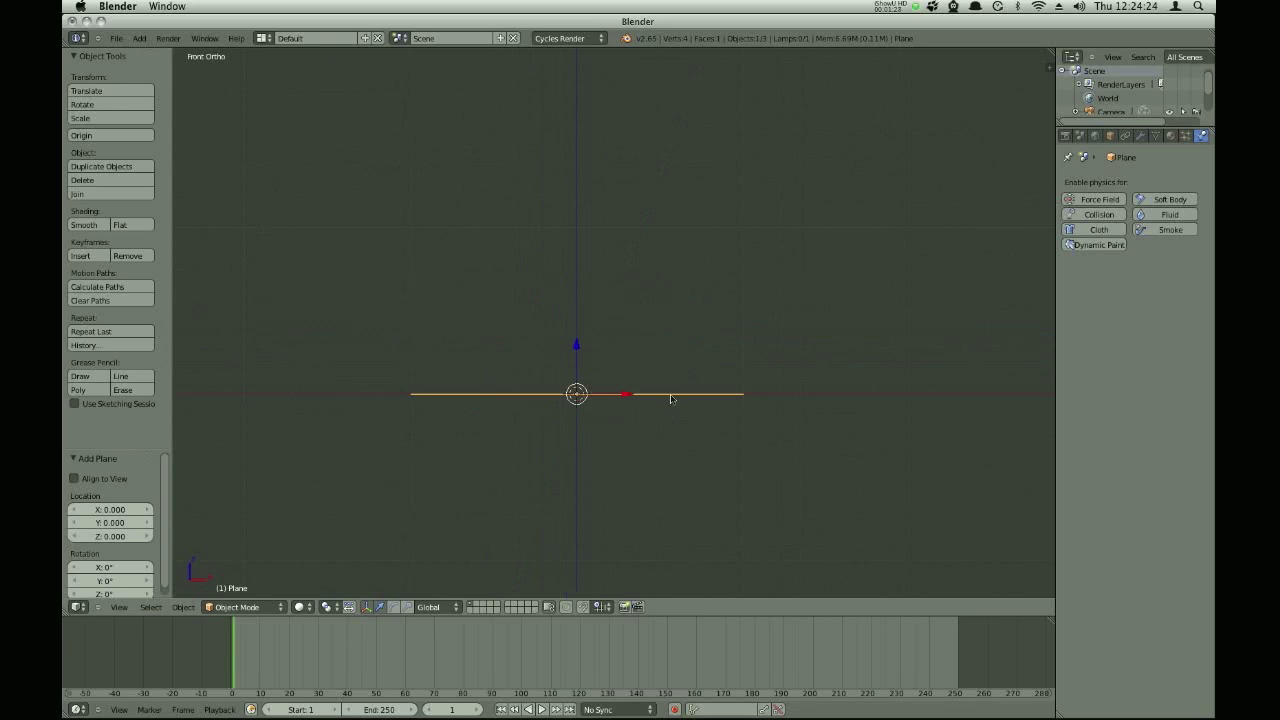
shift+middle_drag(673, 402, 706, 286)
key(Tab)
key(KP_7)
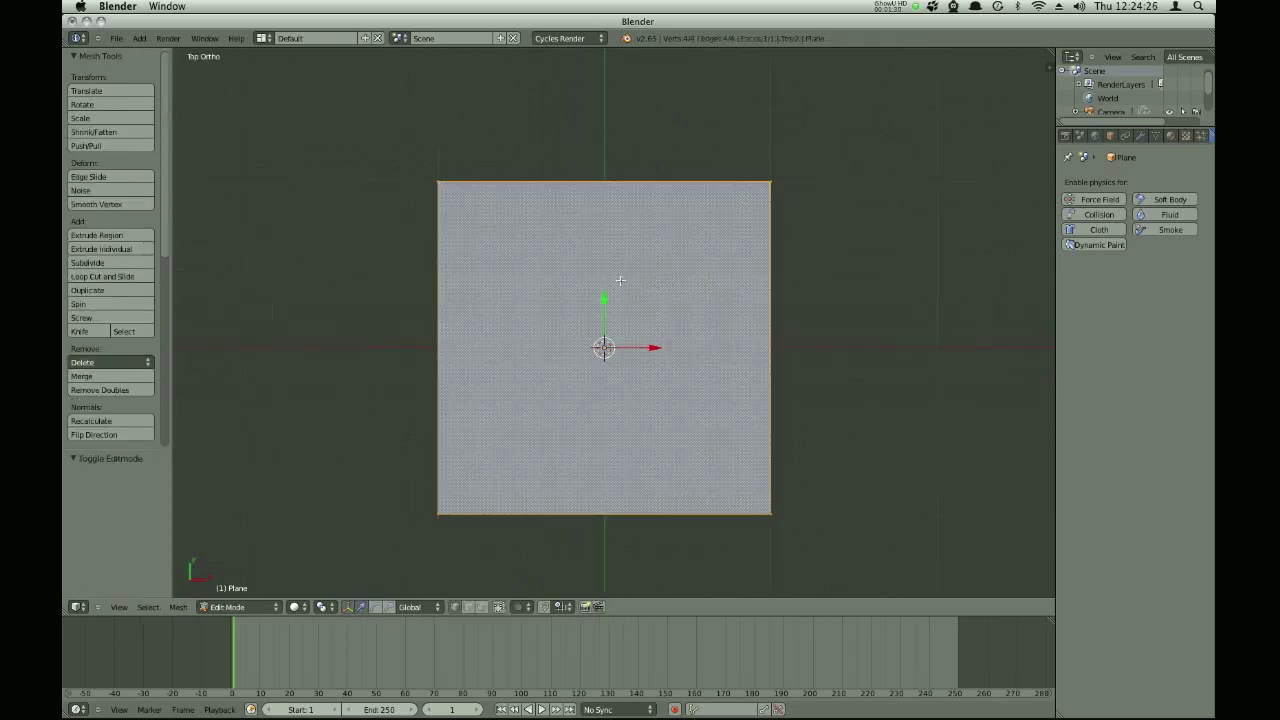
scroll(504, 283, down, 3)
key(s)
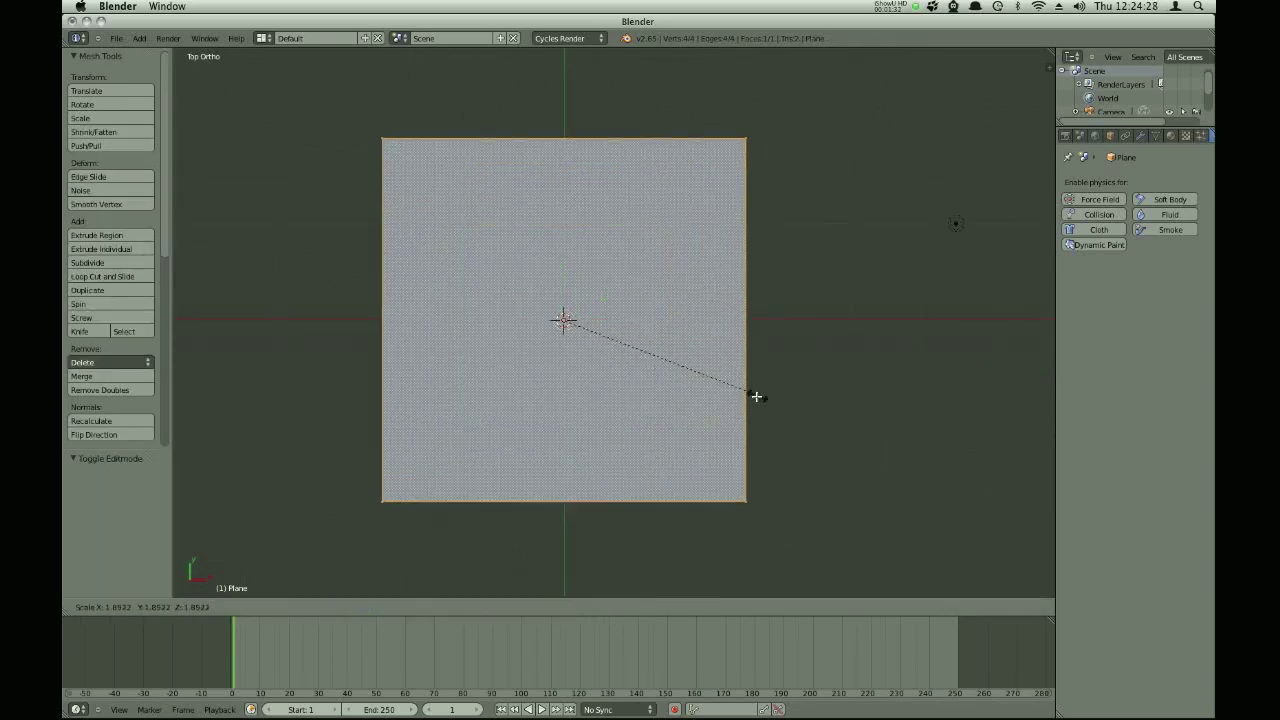
click(750, 399)
shift+middle_drag(469, 240, 511, 261)
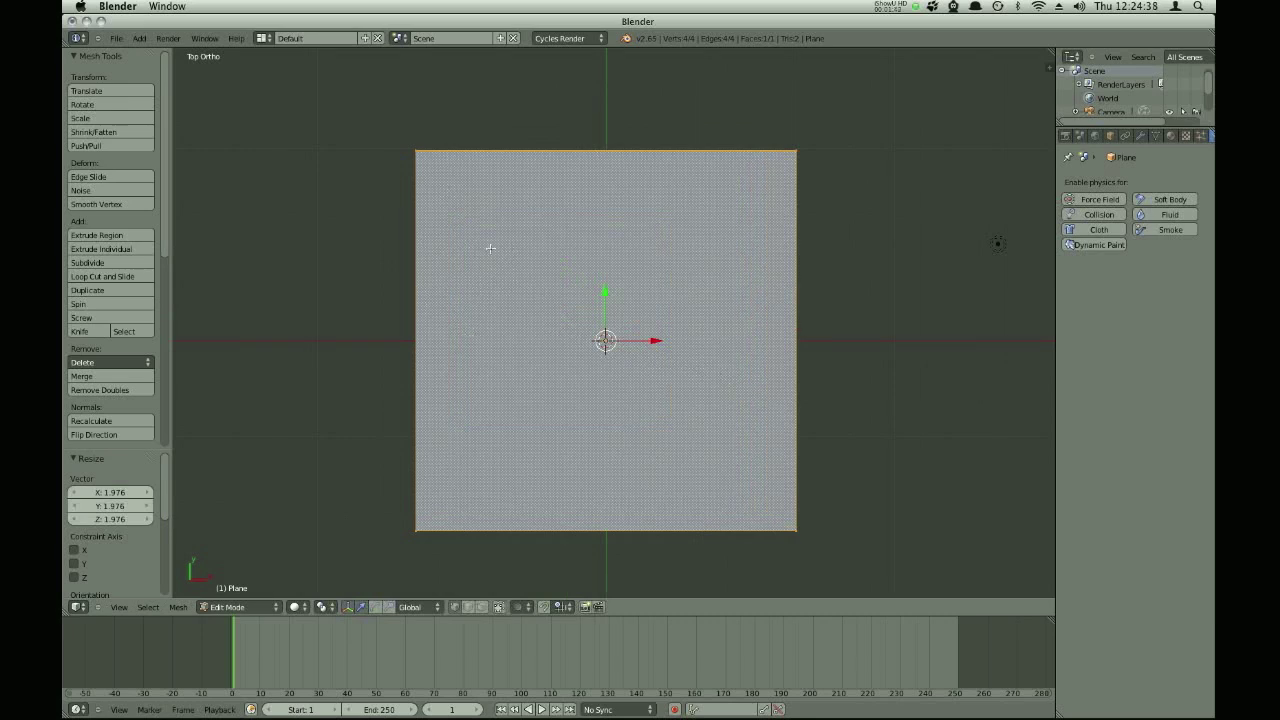
key(Tab)
key(Tab)
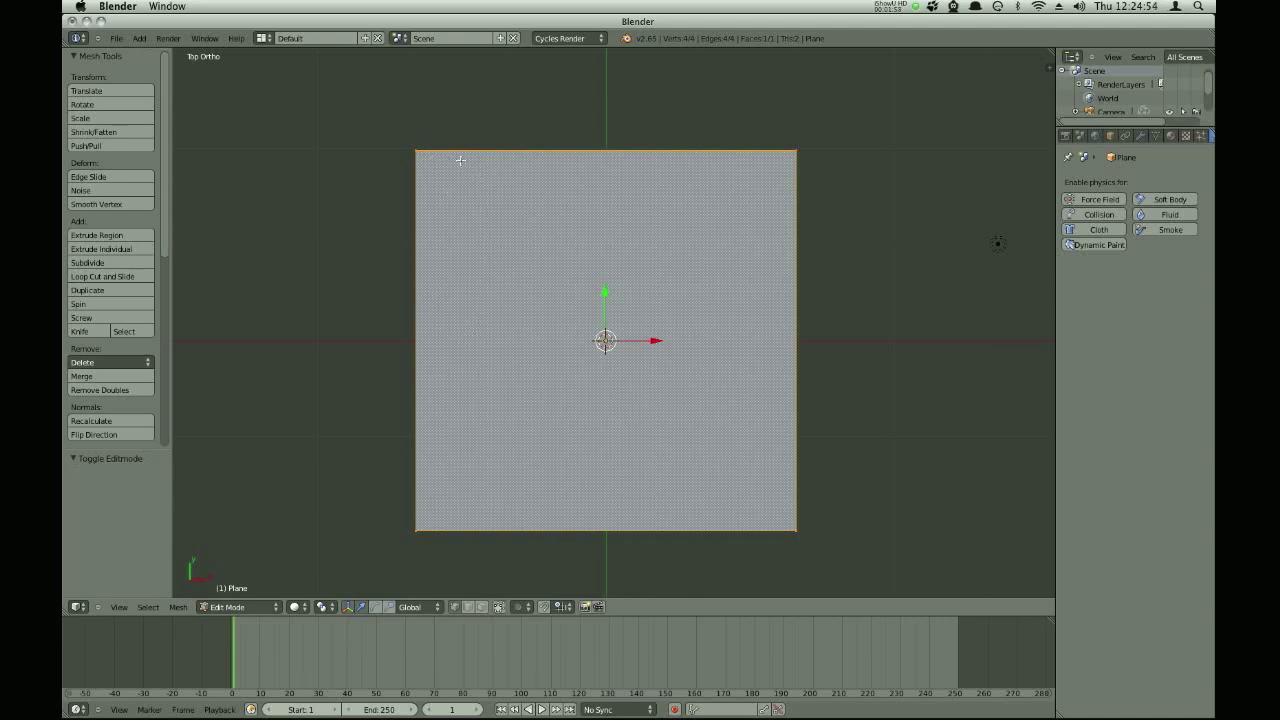
Knife a connected zigzag of crossing cuts over the plane, from its upper-left corner to its top edge near that corner.
key(k)
click(417, 152)
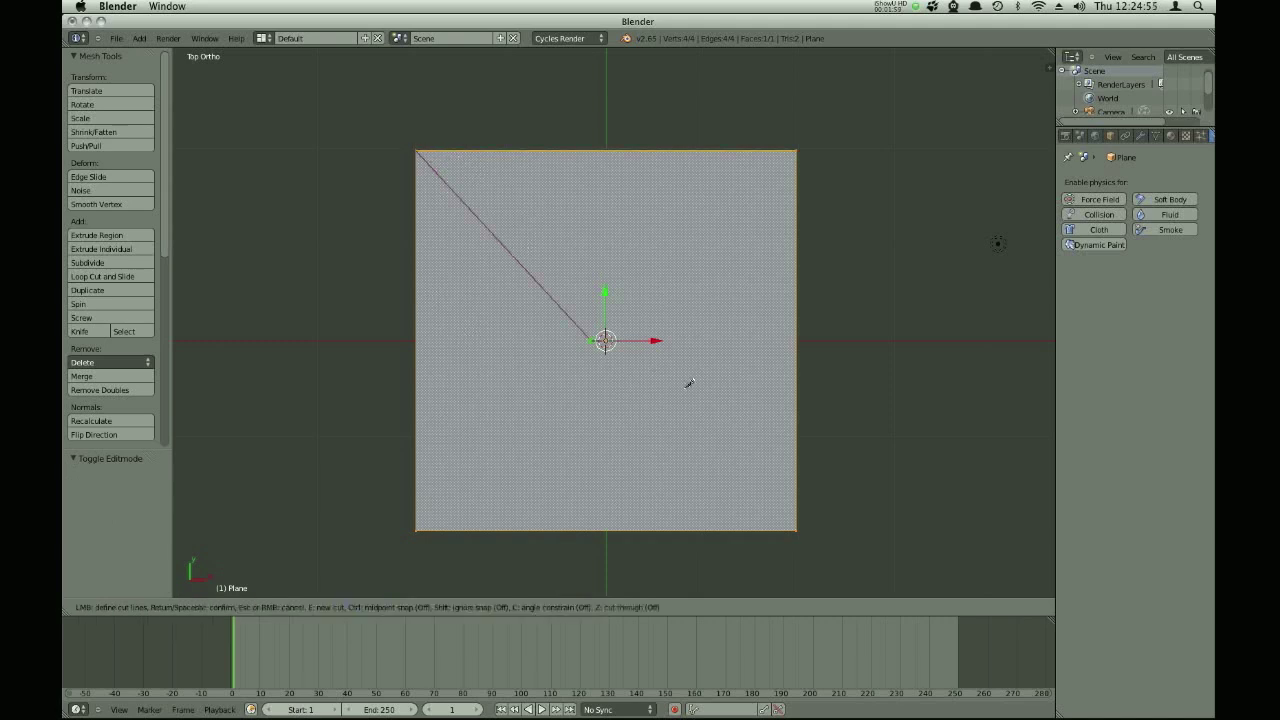
click(796, 408)
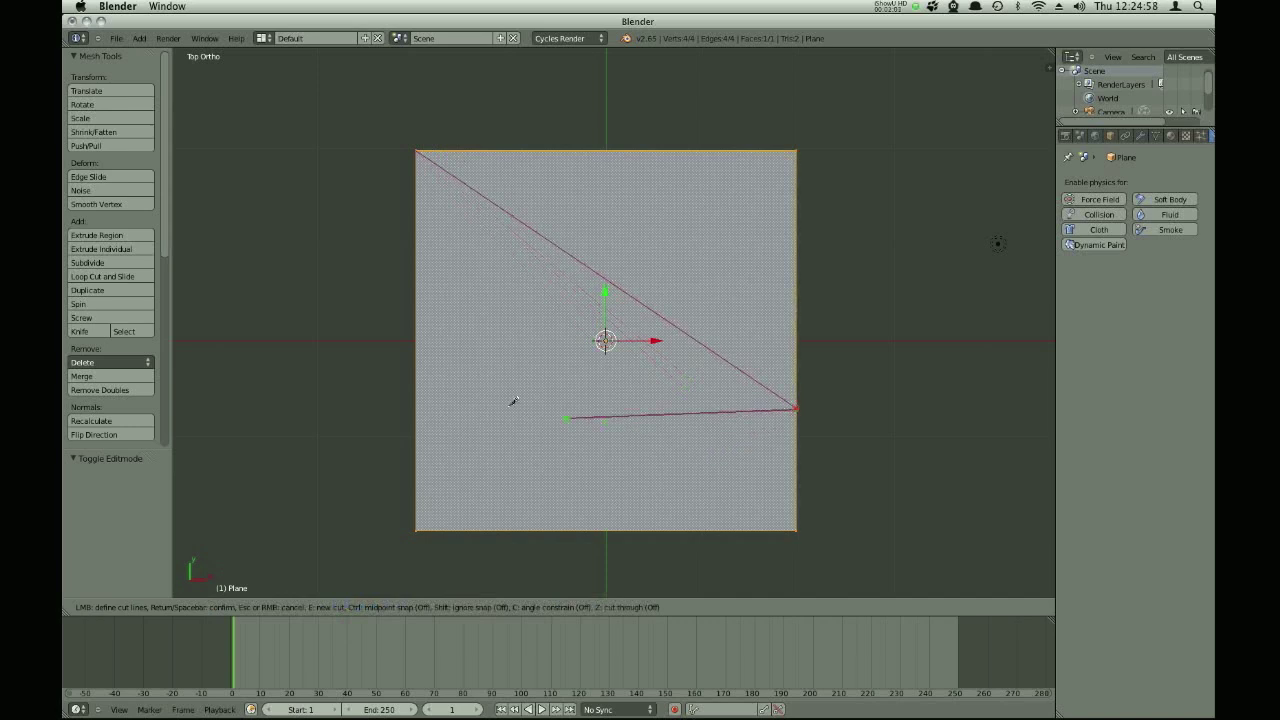
click(416, 405)
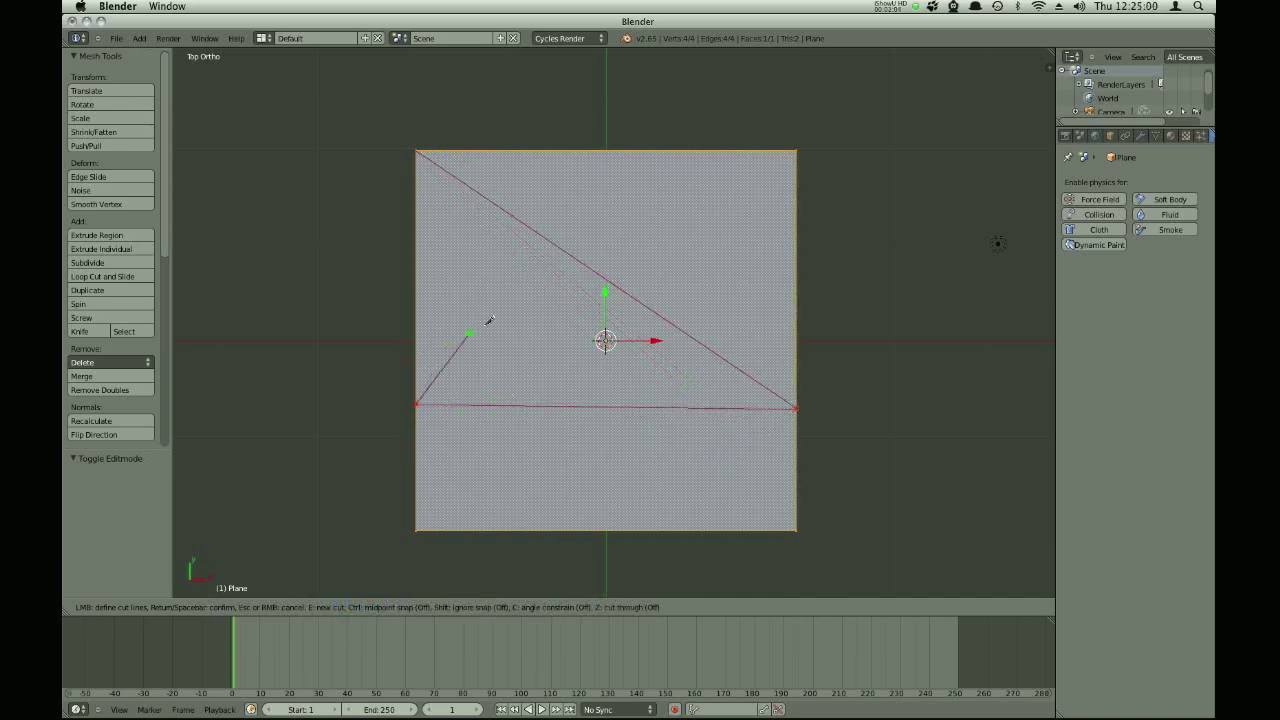
click(602, 278)
click(612, 530)
click(740, 151)
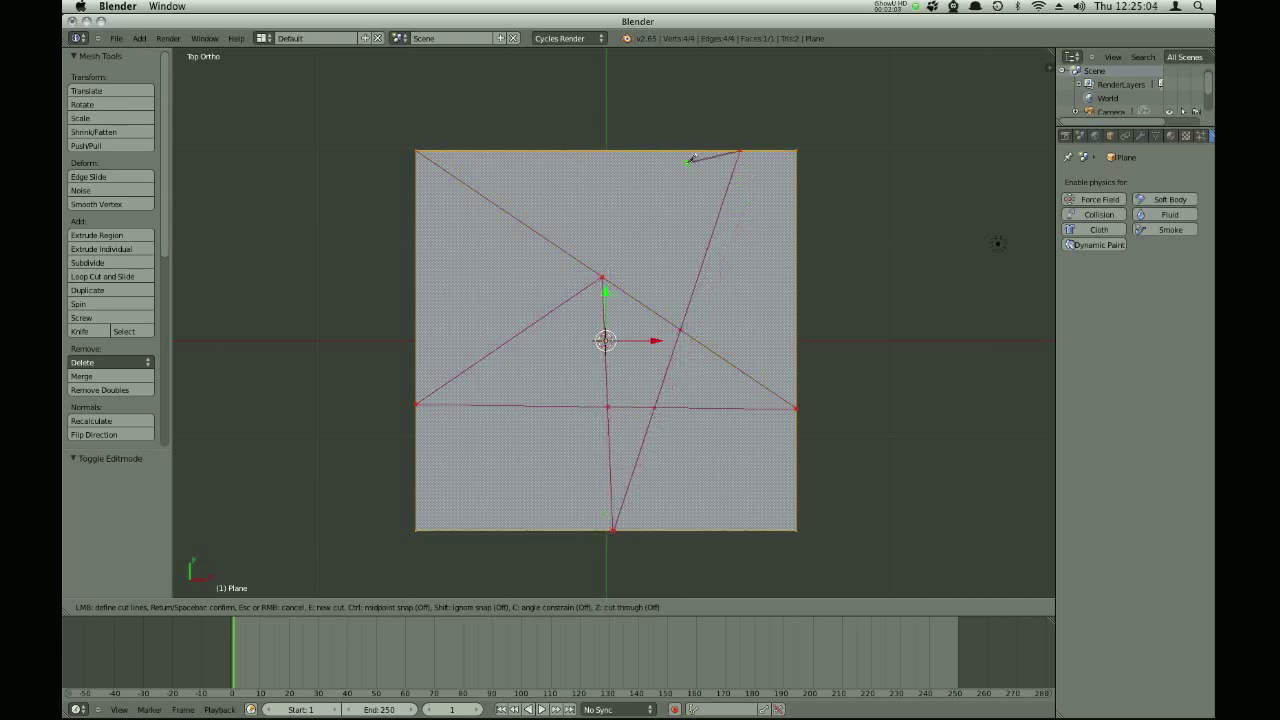
click(532, 231)
click(508, 341)
click(515, 530)
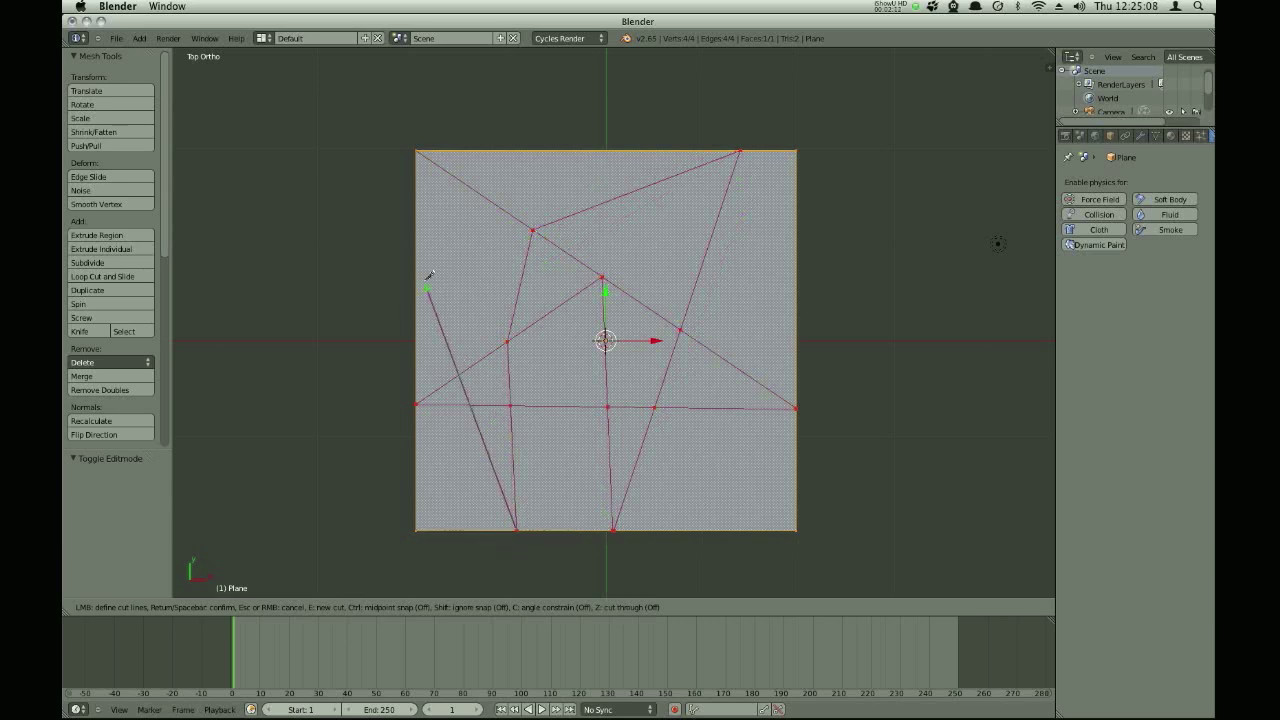
click(416, 268)
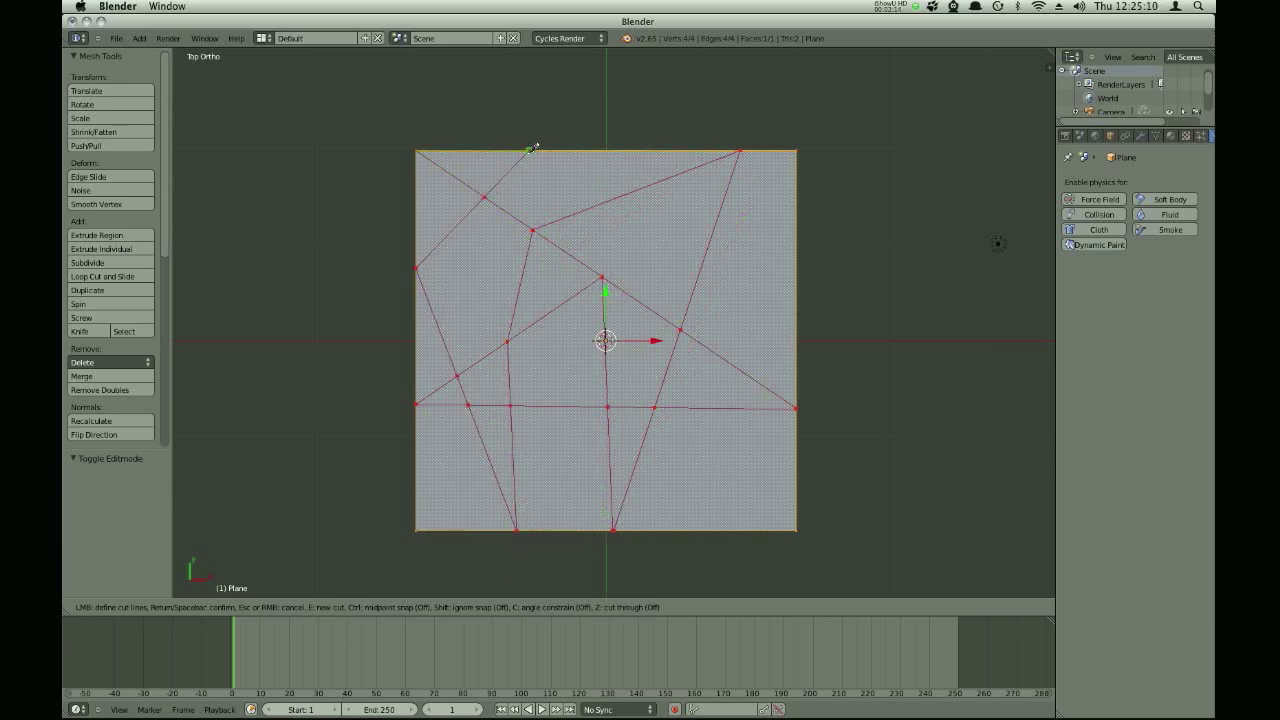
click(531, 148)
key(Return)
Knife a diagonal cut across the plane's upper-right corner, from the middle of the top edge to the right edge.
key(a)
key(a)
scroll(550, 289, up, 1)
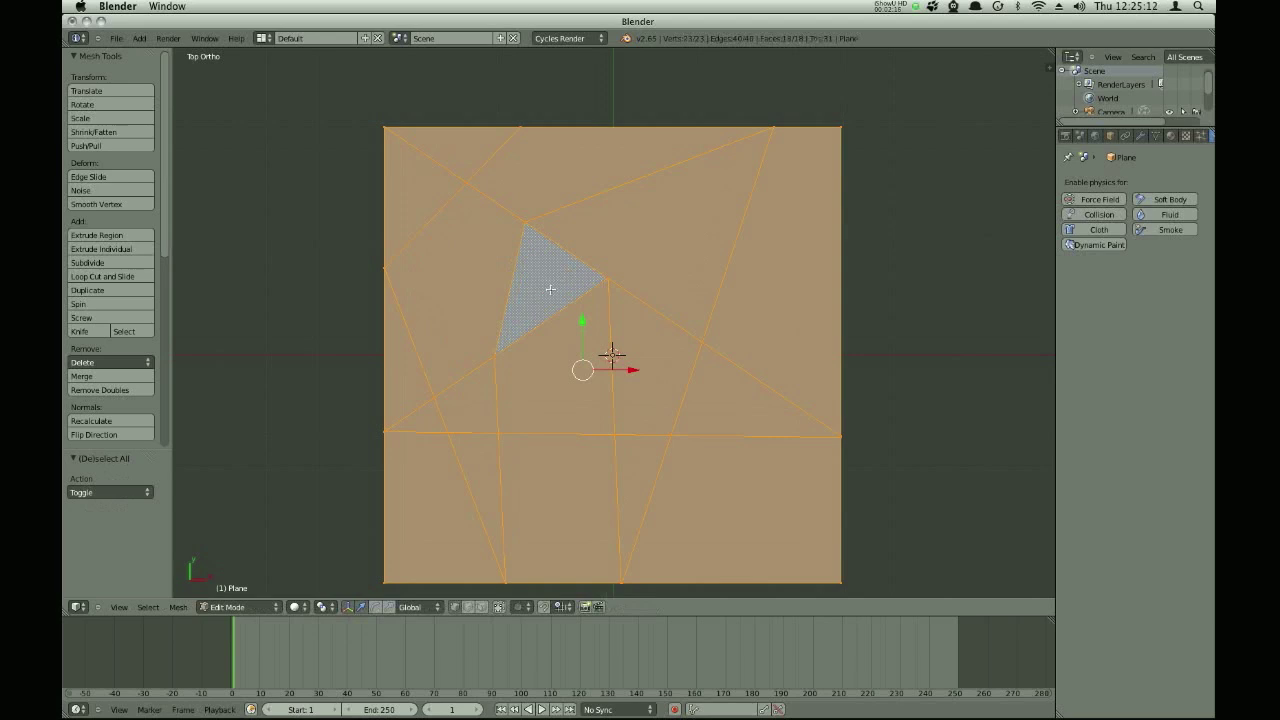
scroll(550, 289, right, 3)
key(a)
Move the right vertex of the small central triangle down towards the plane's centre.
key(a)
key(k)
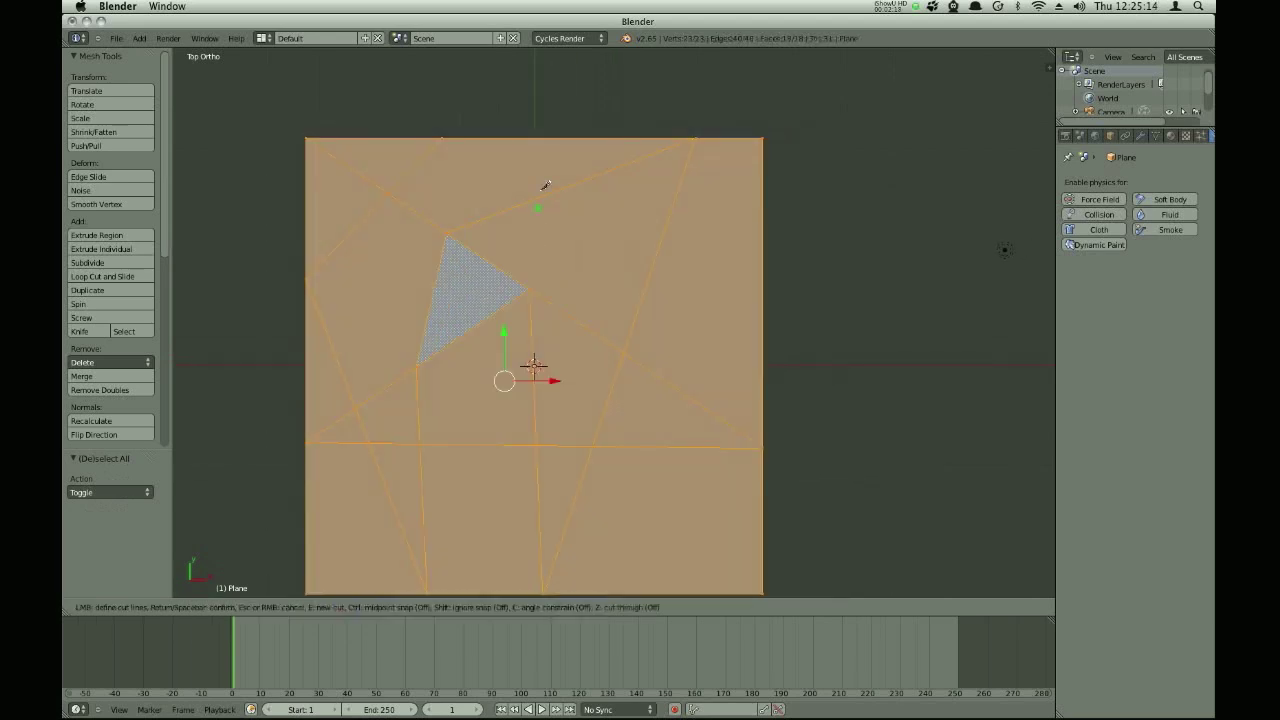
click(537, 138)
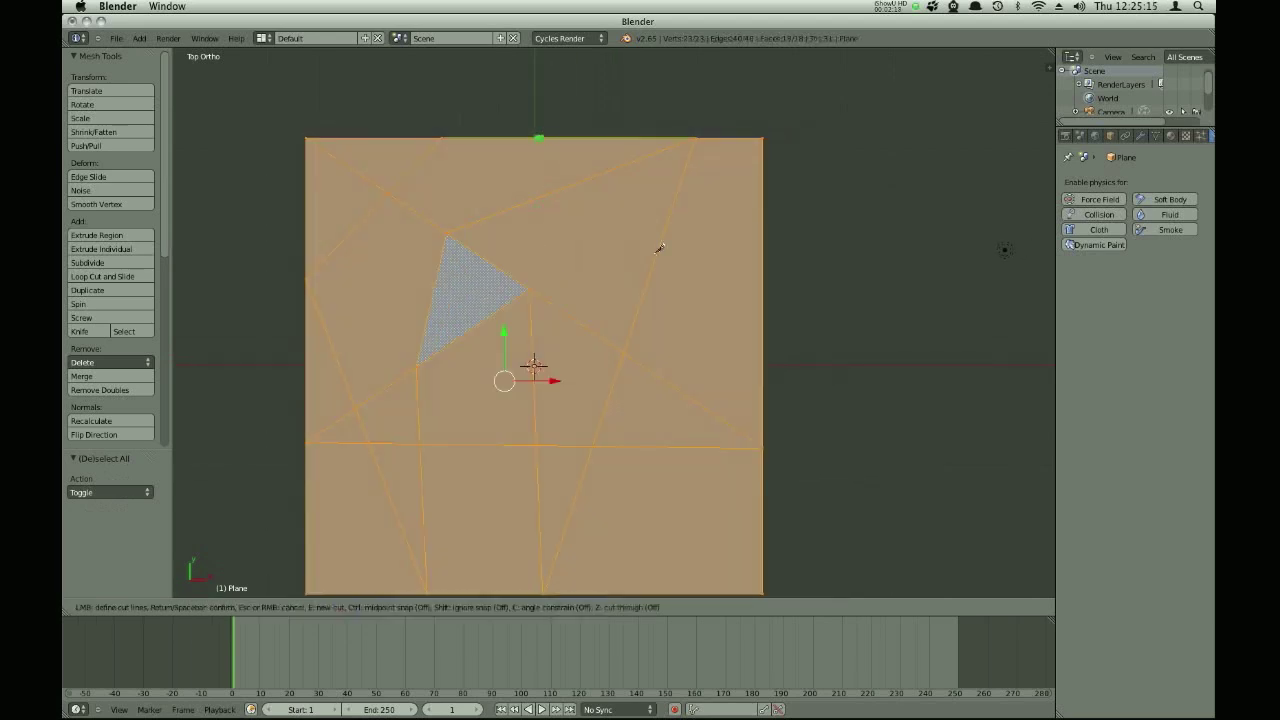
click(764, 329)
key(Return)
Knife a cut from the plane's top edge to the central triangle's apex, and subdivide the whole mesh with 1 cut.
key(a)
scroll(690, 310, down, 2)
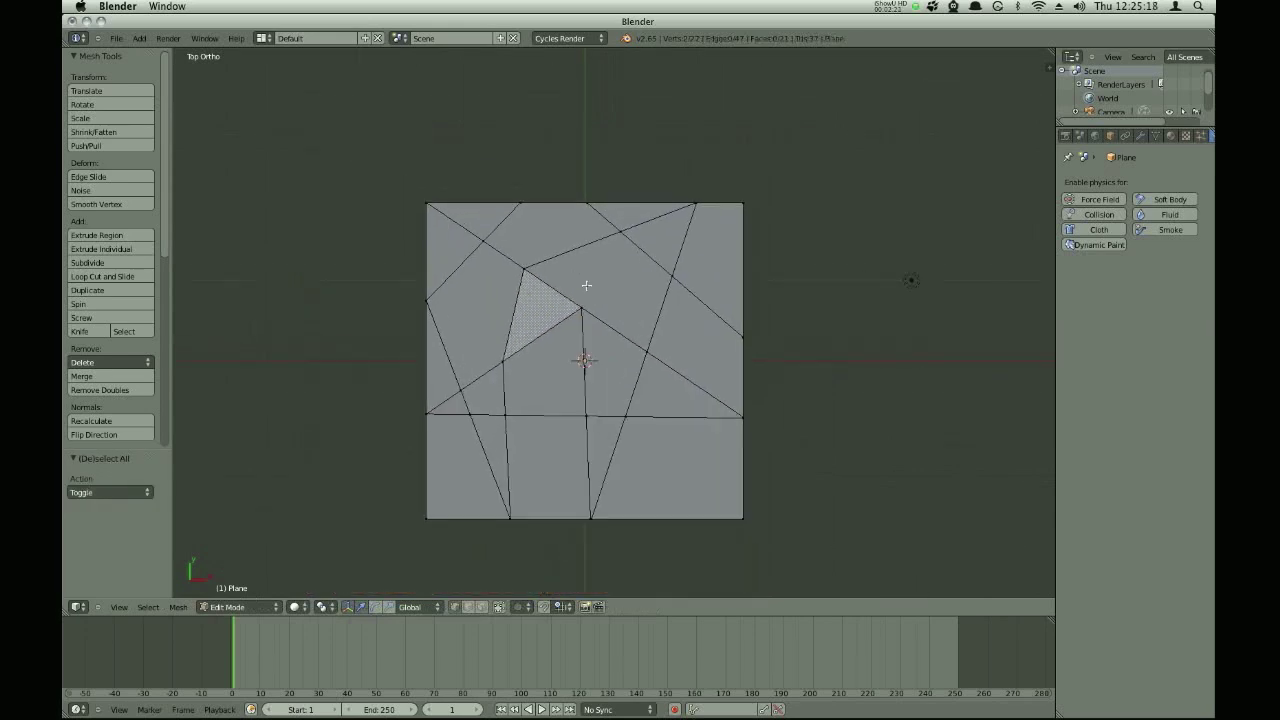
scroll(590, 285, up, 1)
right_click(576, 313)
key(g)
click(573, 360)
key(a)
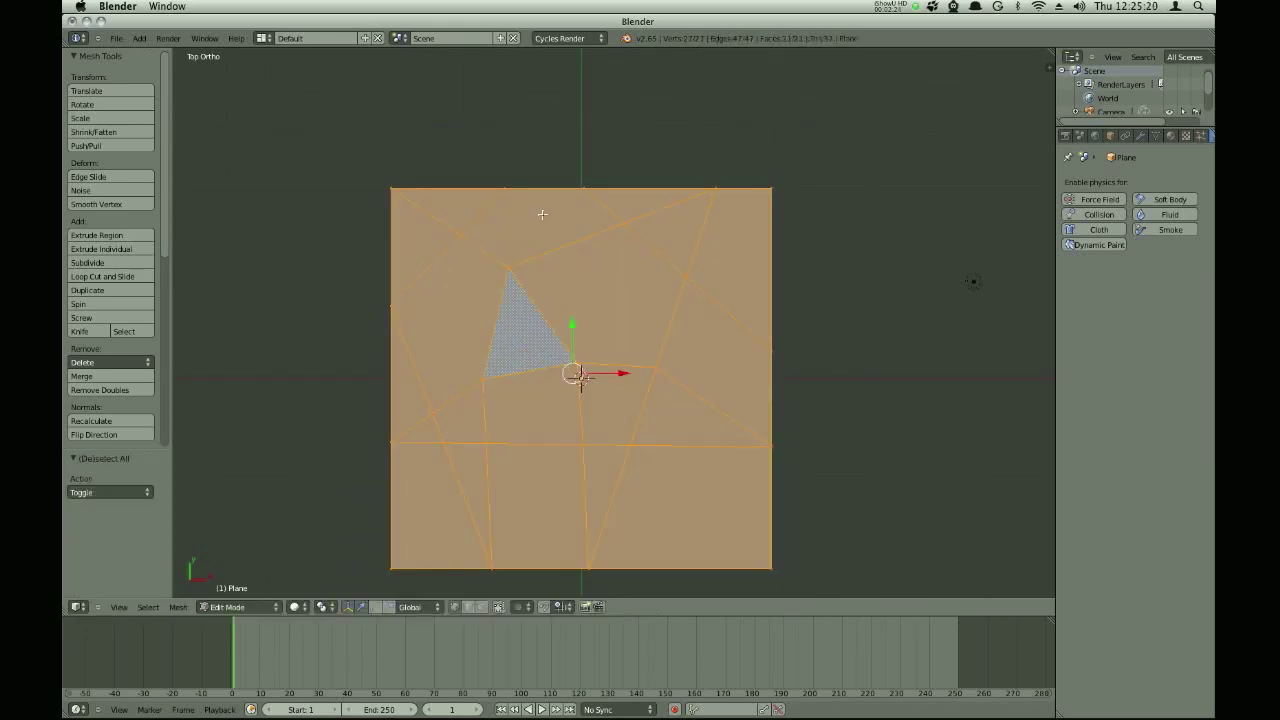
key(k)
click(546, 189)
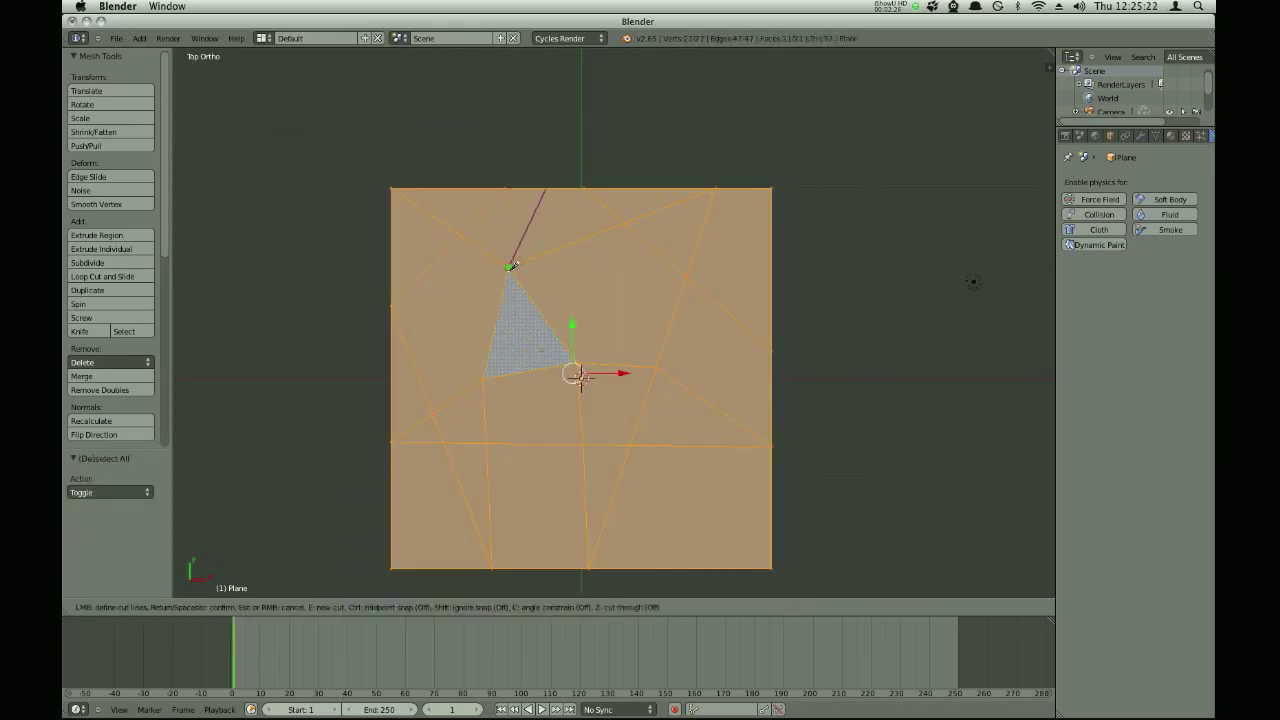
click(510, 266)
key(Return)
key(w)
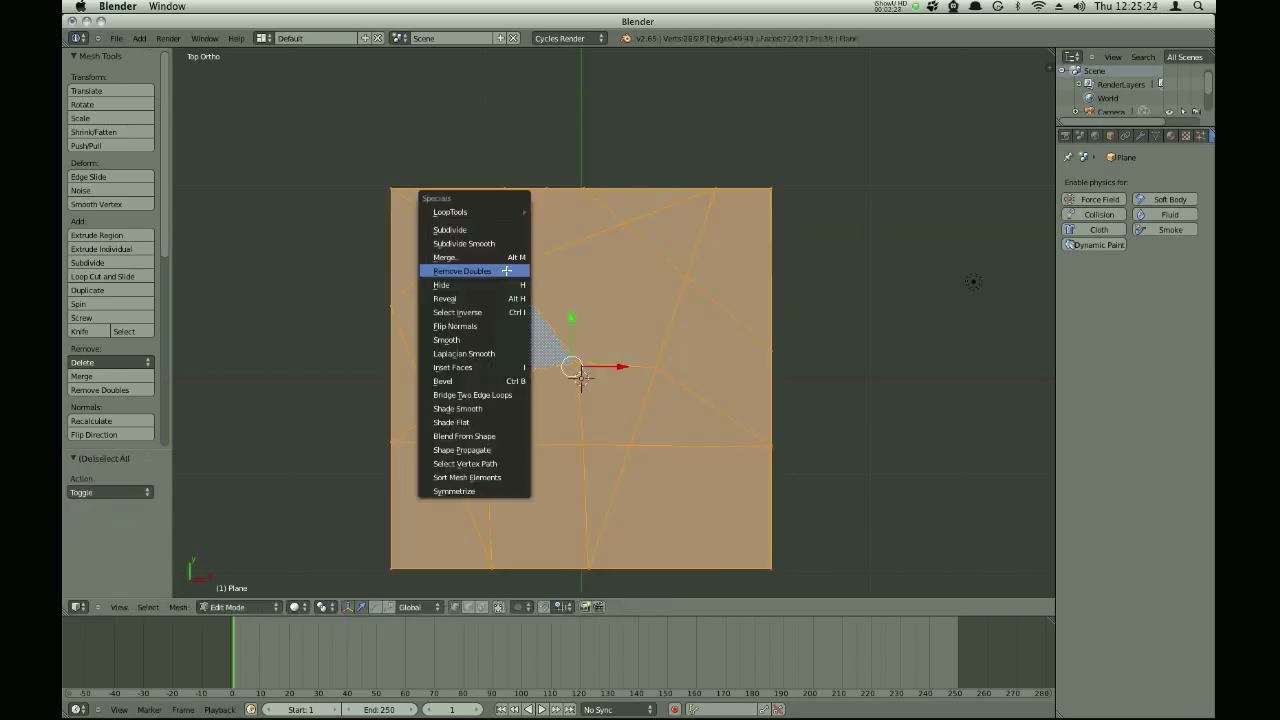
click(498, 230)
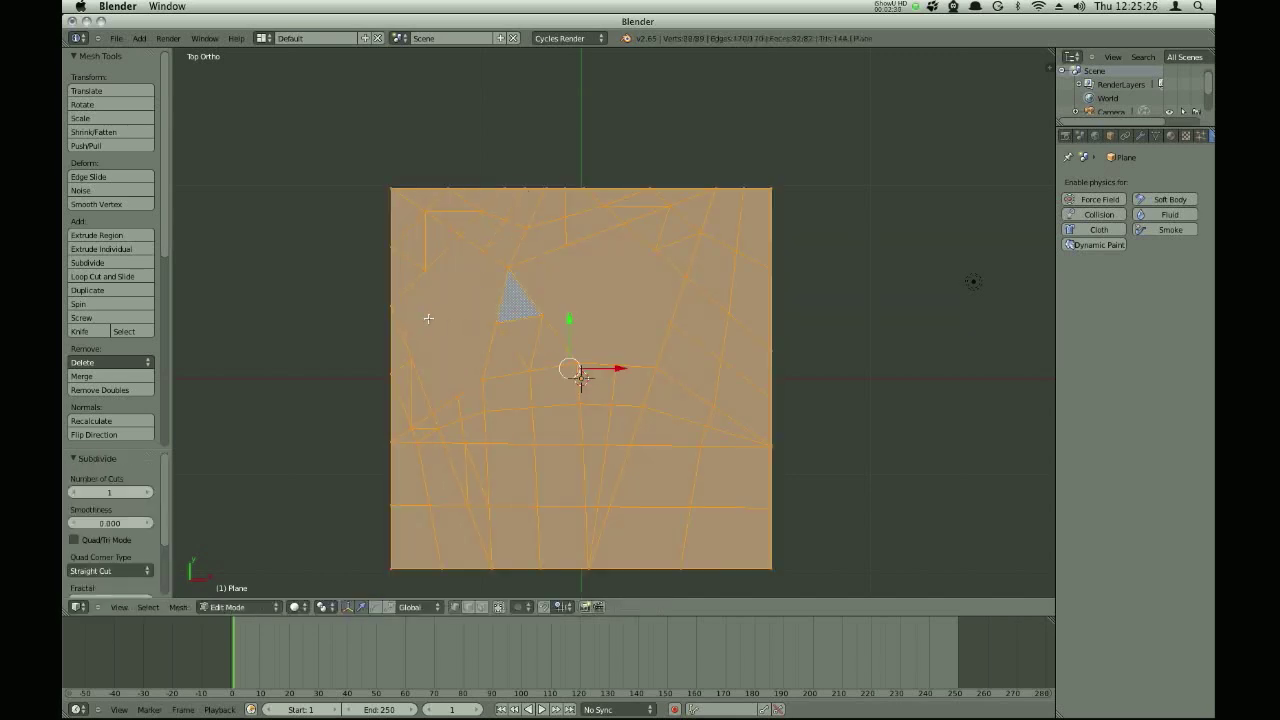
Knife several crossing cuts through the large face between the plane's left edge and the central triangle.
key(k)
click(395, 306)
click(497, 322)
click(485, 251)
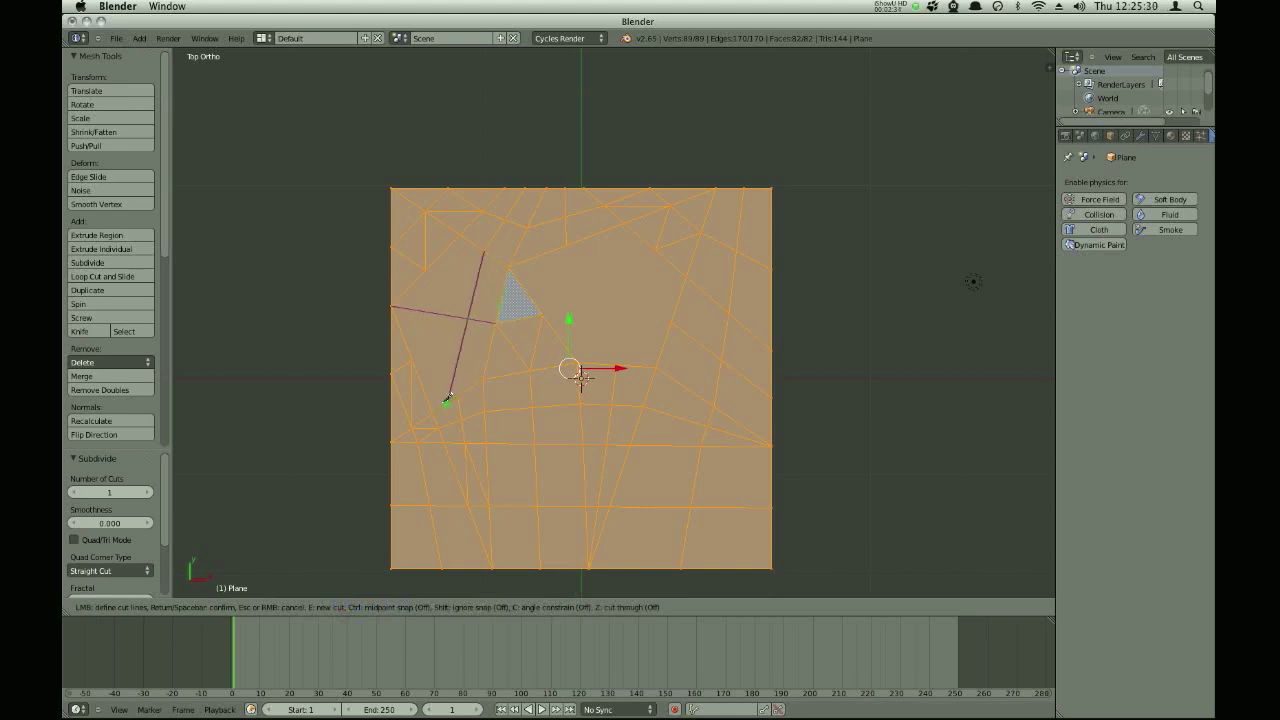
click(435, 411)
click(459, 395)
click(427, 272)
click(412, 360)
click(436, 314)
click(433, 411)
key(Return)
Knife one more cut from the junction beside the plane's left edge up towards the upper-left corner area.
key(a)
key(a)
key(k)
click(439, 313)
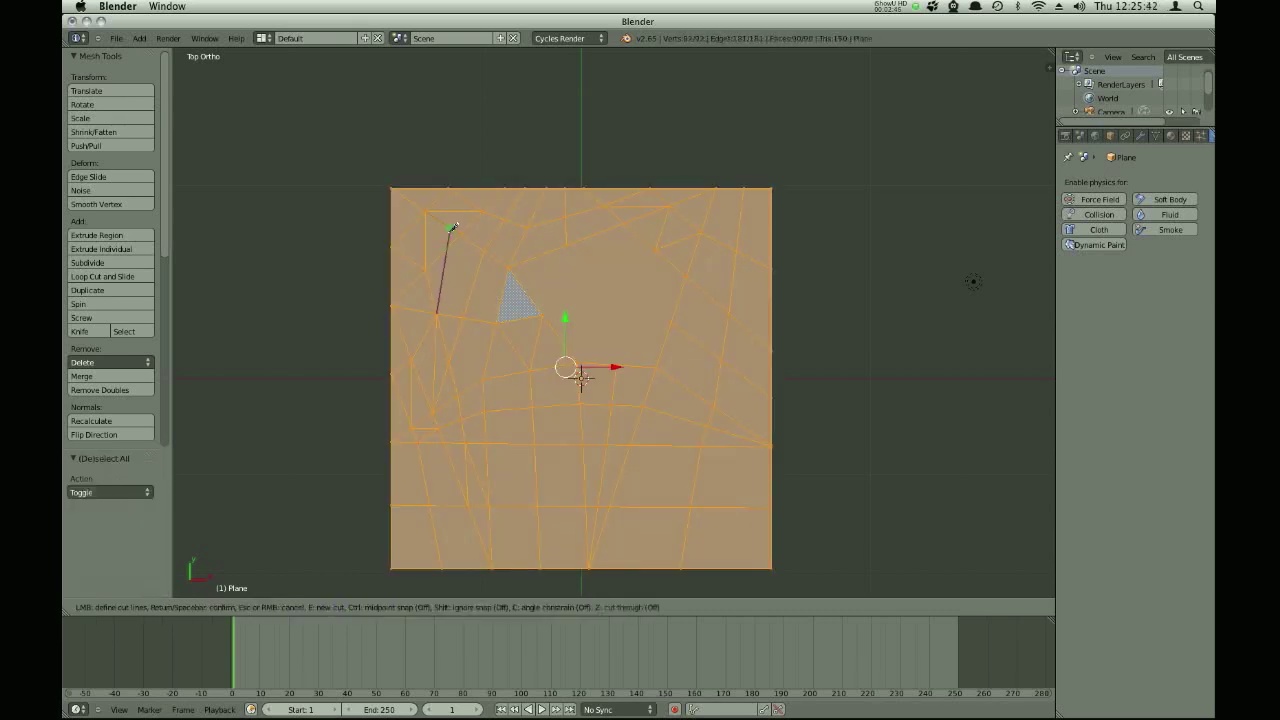
key(Return)
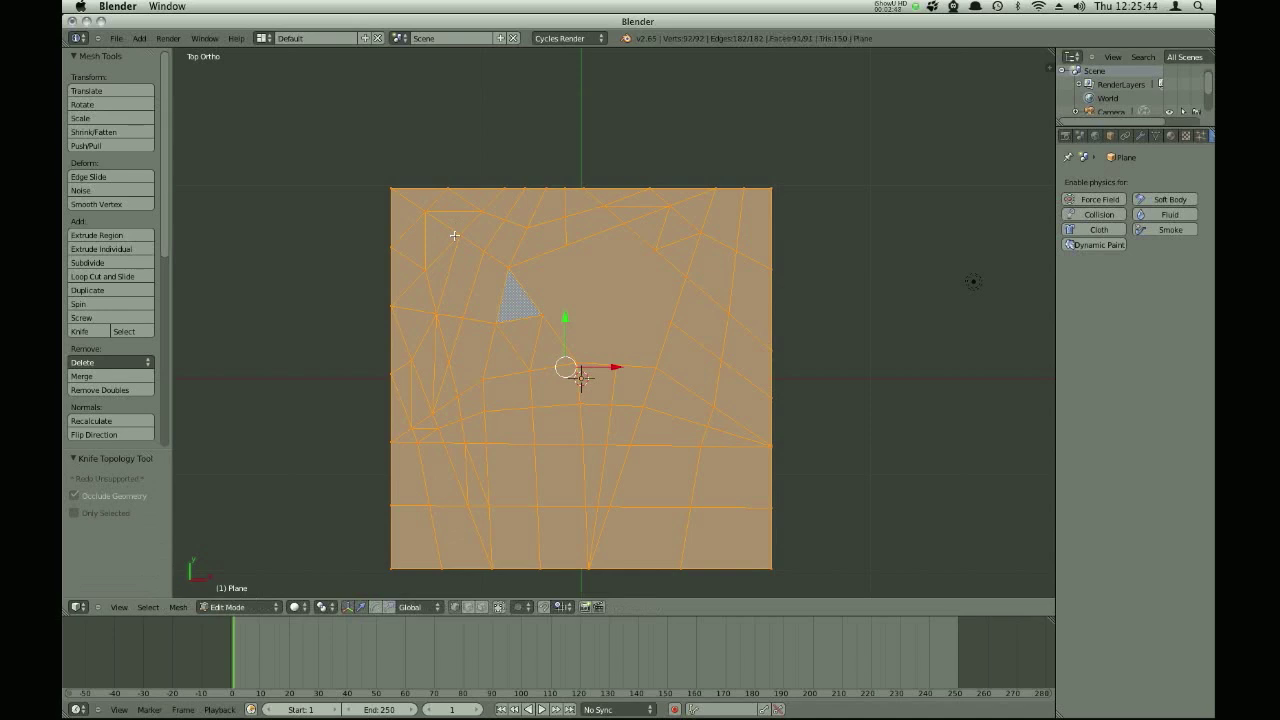
Knife two crossing cuts through the large face right of the central triangle, plus one from the face's lower edge to their crossing.
key(a)
key(k)
click(541, 314)
click(652, 252)
click(566, 245)
click(670, 321)
key(e)
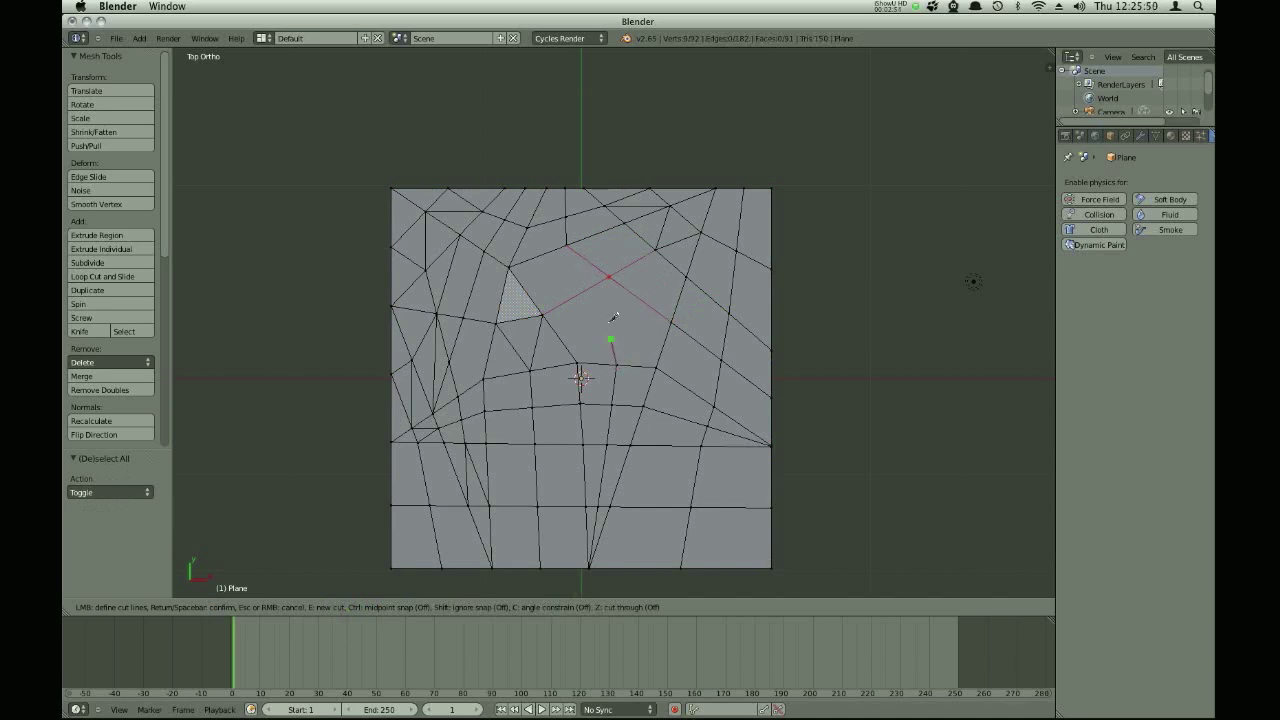
click(609, 277)
key(Return)
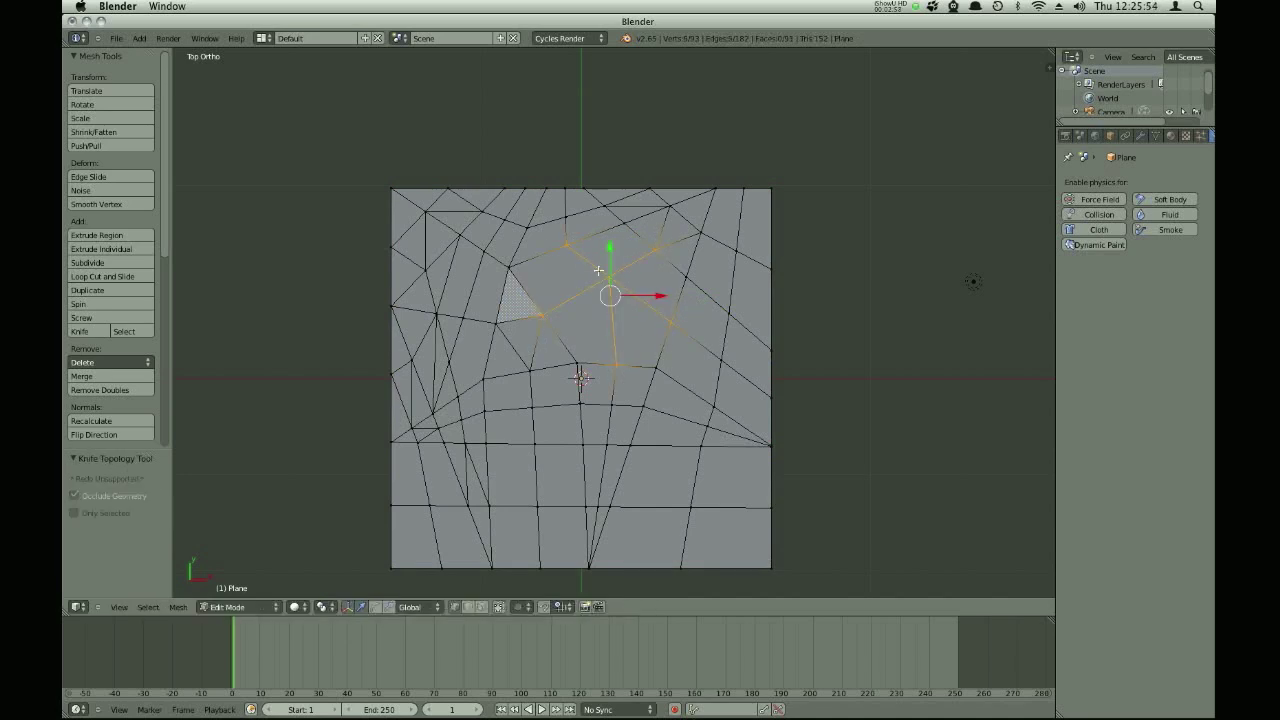
Select the whole mesh and subdivide it with 1 cut.
key(a)
key(a)
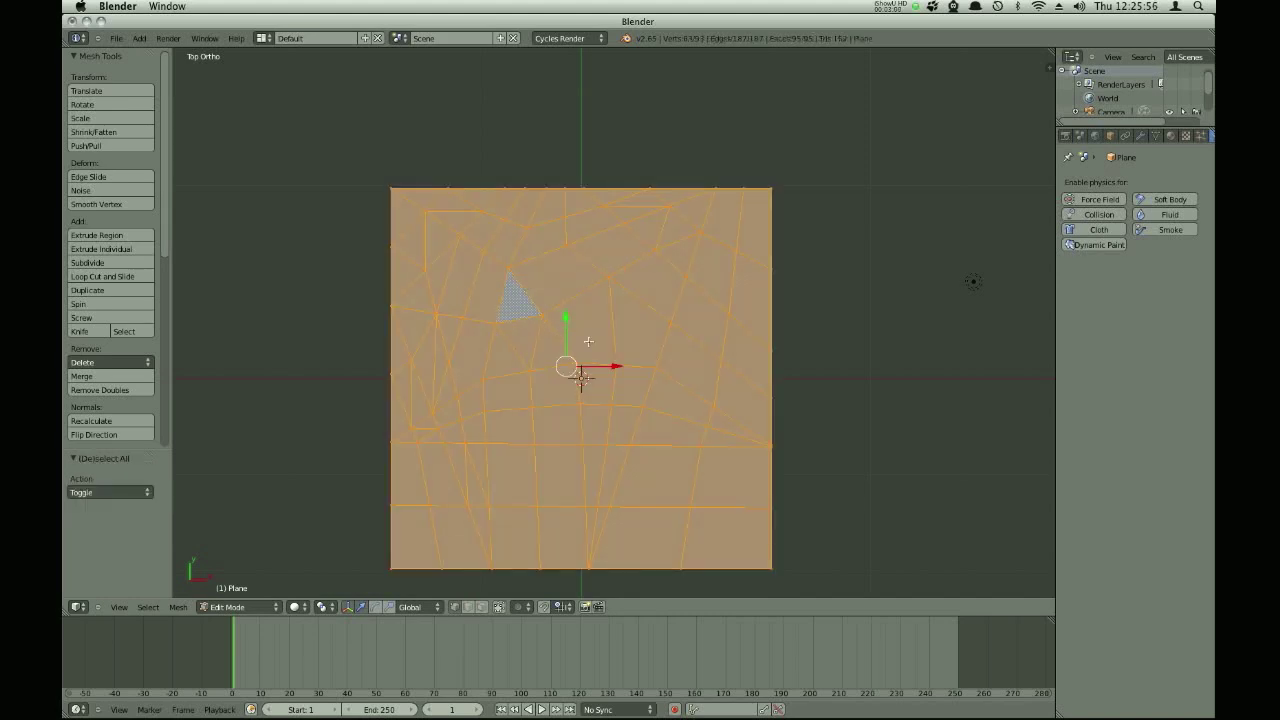
key(w)
click(602, 318)
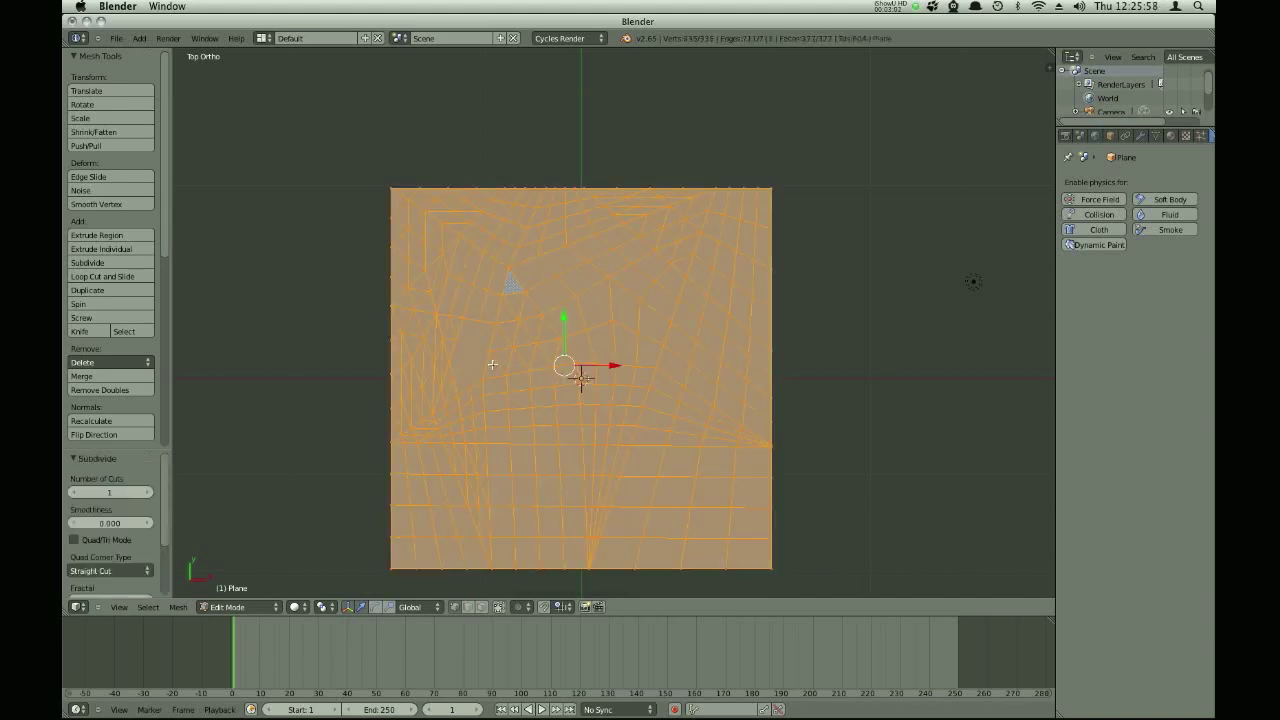
Knife several crossing cuts through the faces between the small shaded triangle and the dense area along the plane's left edge.
scroll(460, 360, up, 3)
key(a)
key(a)
key(k)
click(452, 320)
click(495, 392)
click(475, 407)
click(489, 293)
key(e)
click(508, 343)
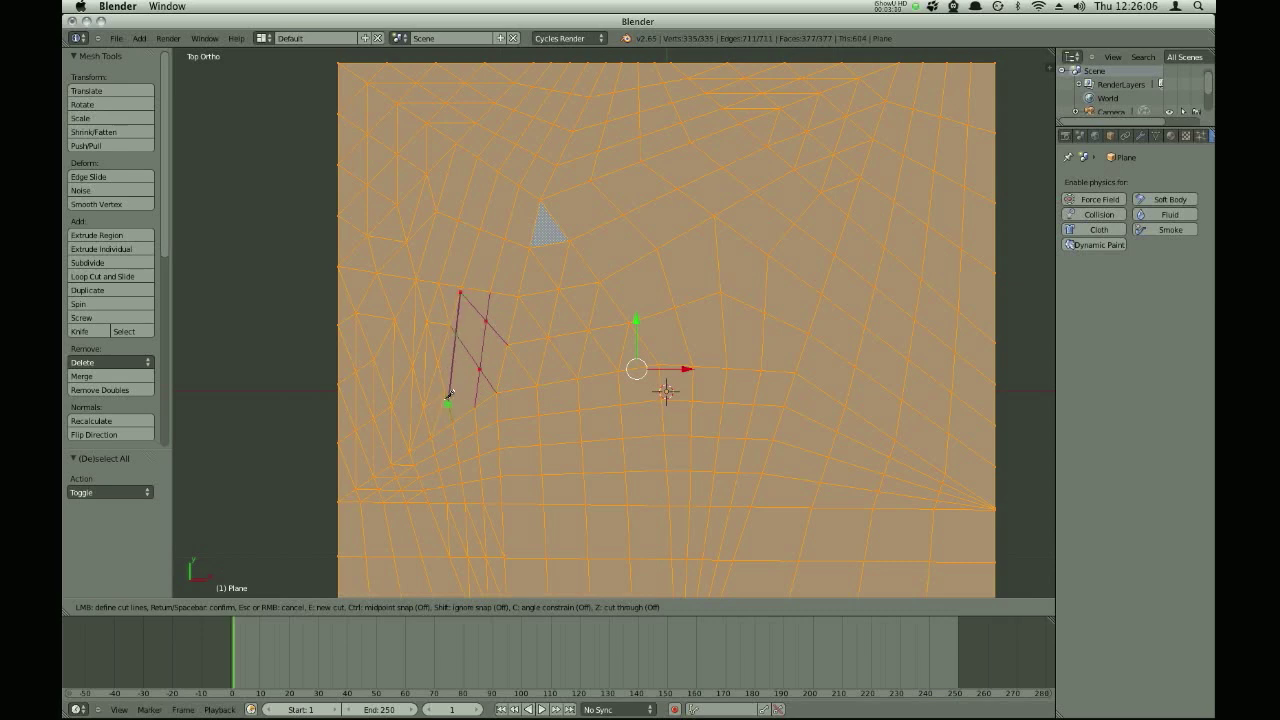
key(Return)
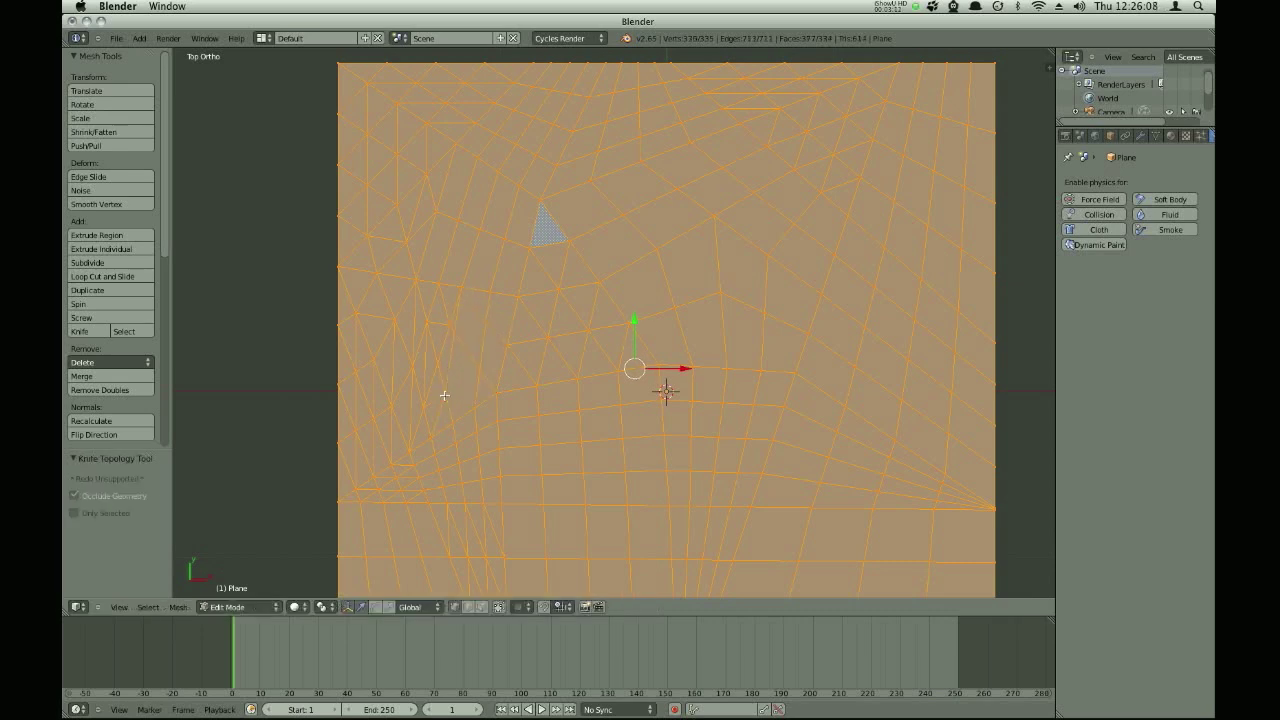
Box-select the vertices in roughly the bottom third of the plane and assign them to a new vertex group.
scroll(444, 395, down, 6)
scroll(444, 395, up, 4)
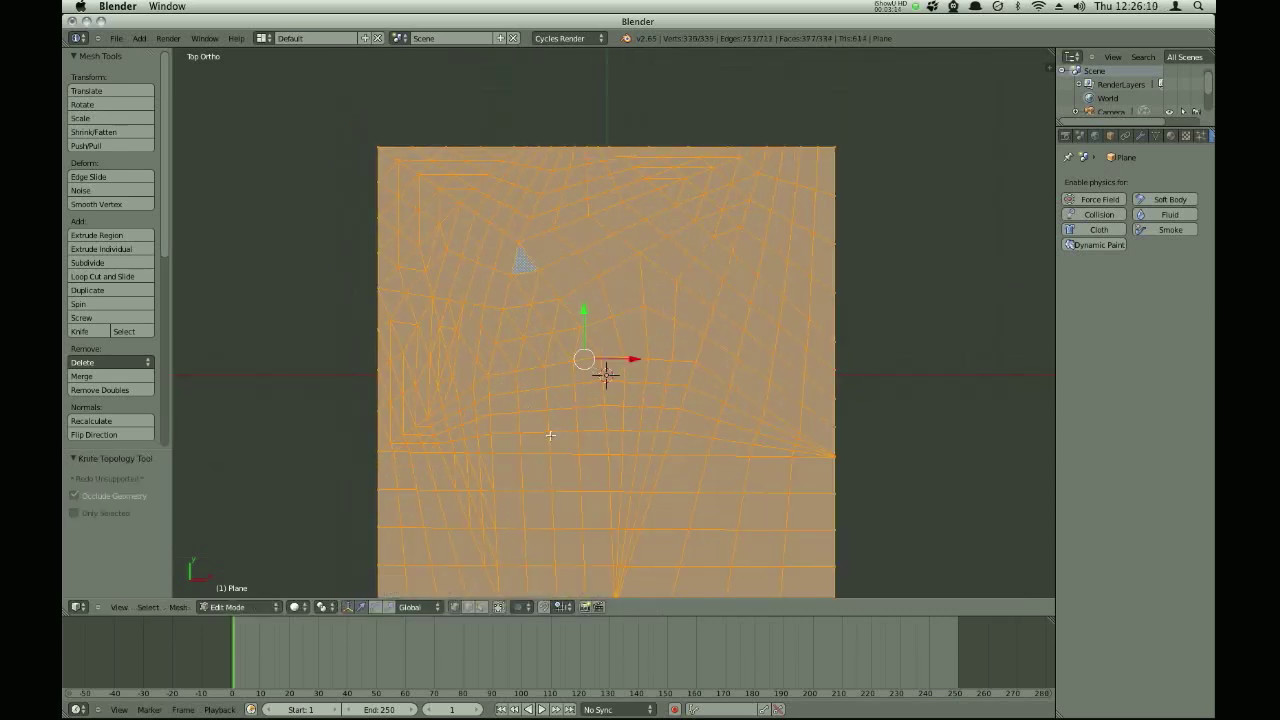
key(a)
key(a)
key(Home)
scroll(571, 423, down, 3)
key(a)
key(b)
drag(431, 407, 956, 546)
key(ctrl+g)
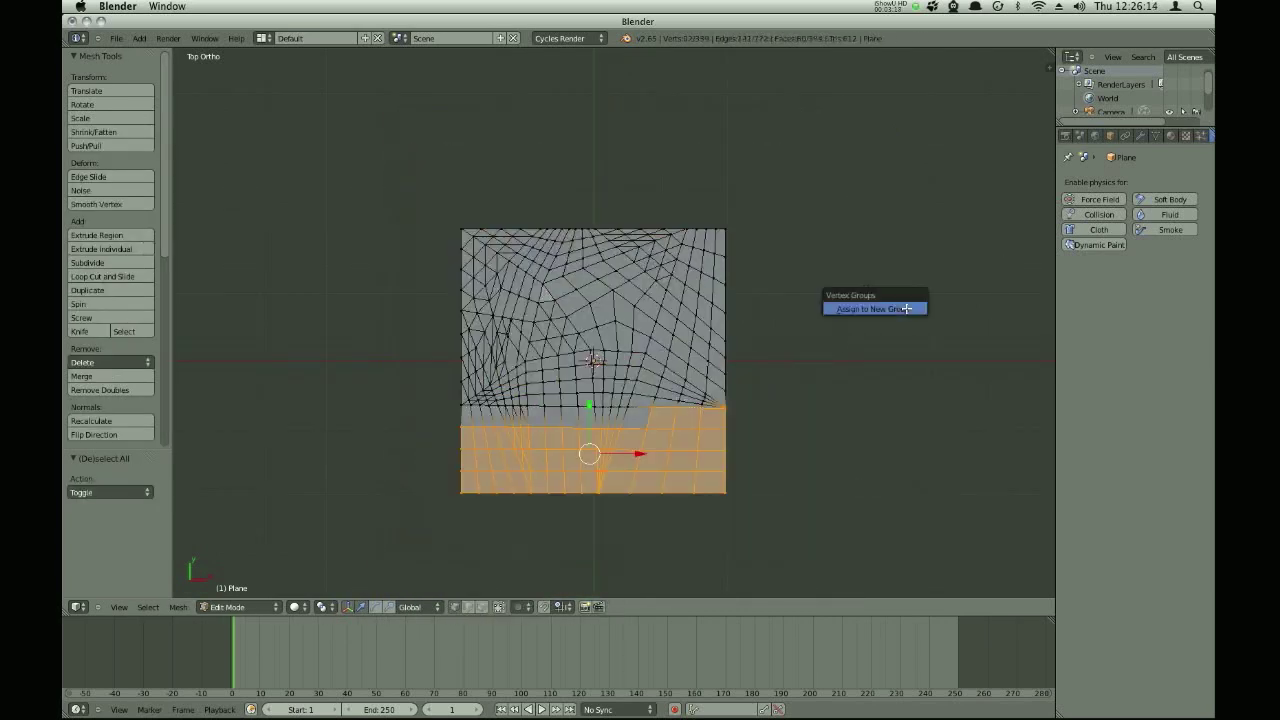
click(918, 308)
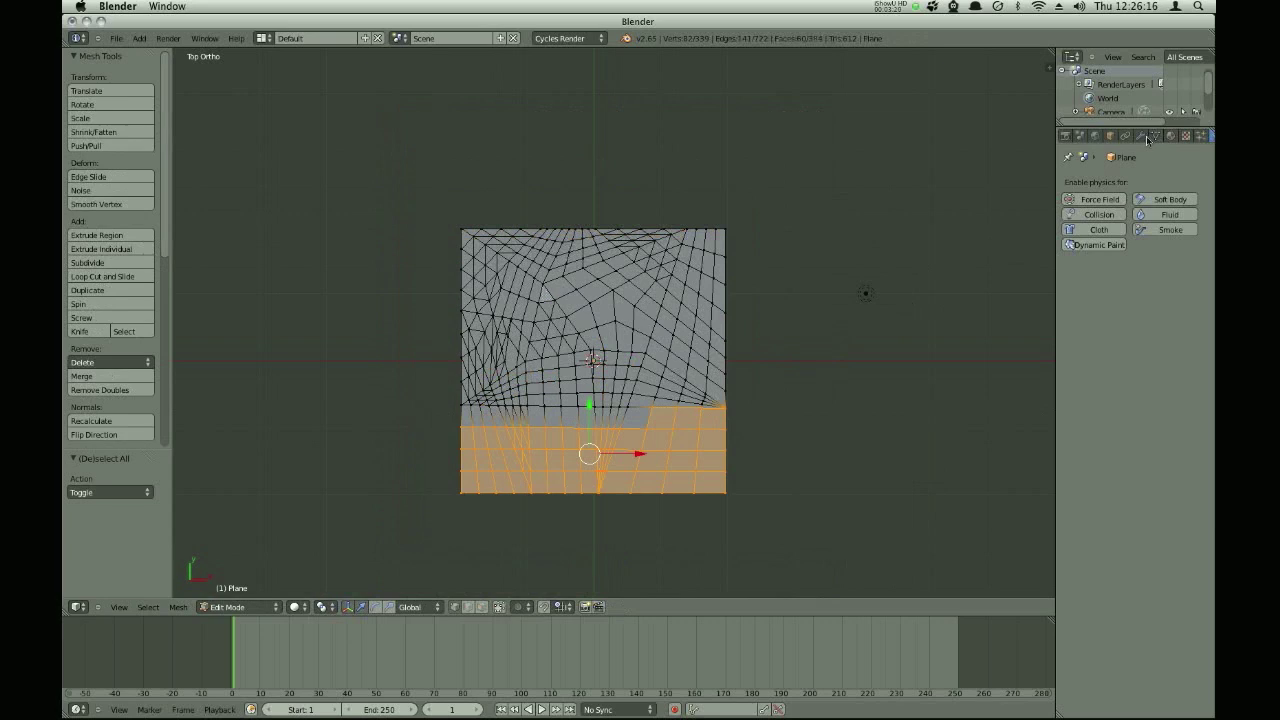
Add a Decimate modifier in Collapse mode with ratio 0.55, limited to the vertex group Group, and return to Object Mode.
click(1140, 135)
click(1100, 186)
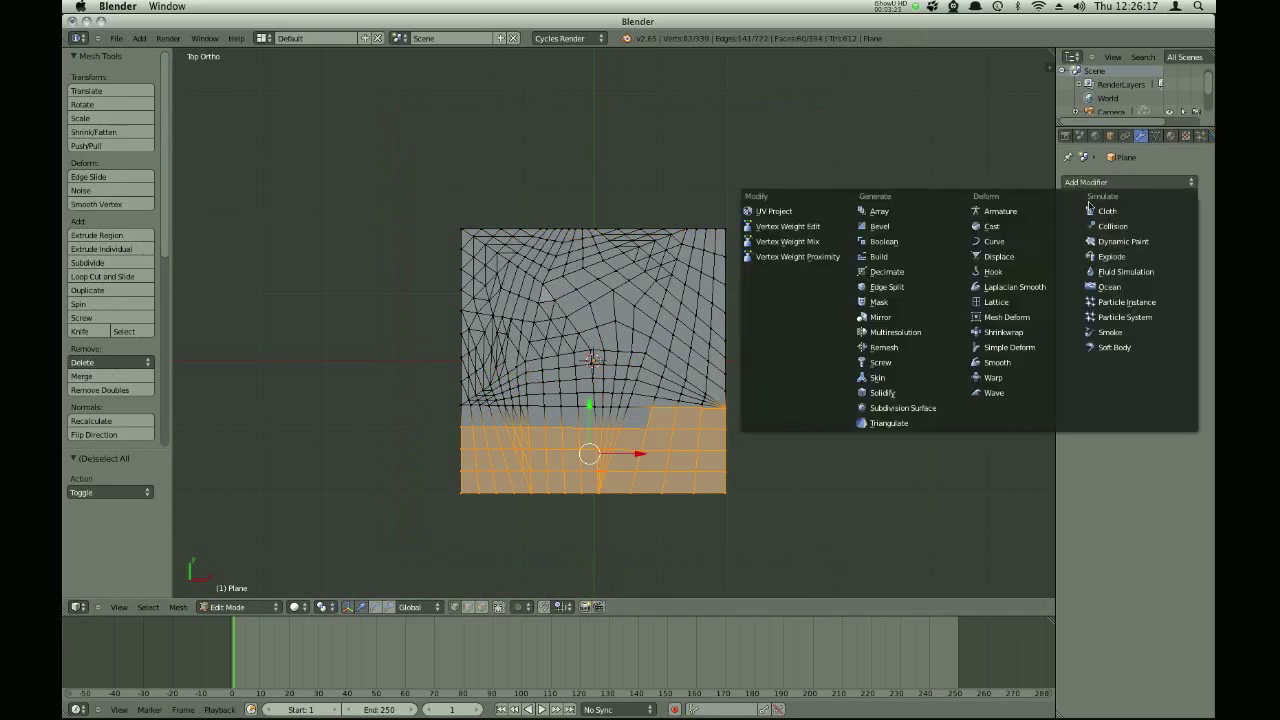
click(905, 271)
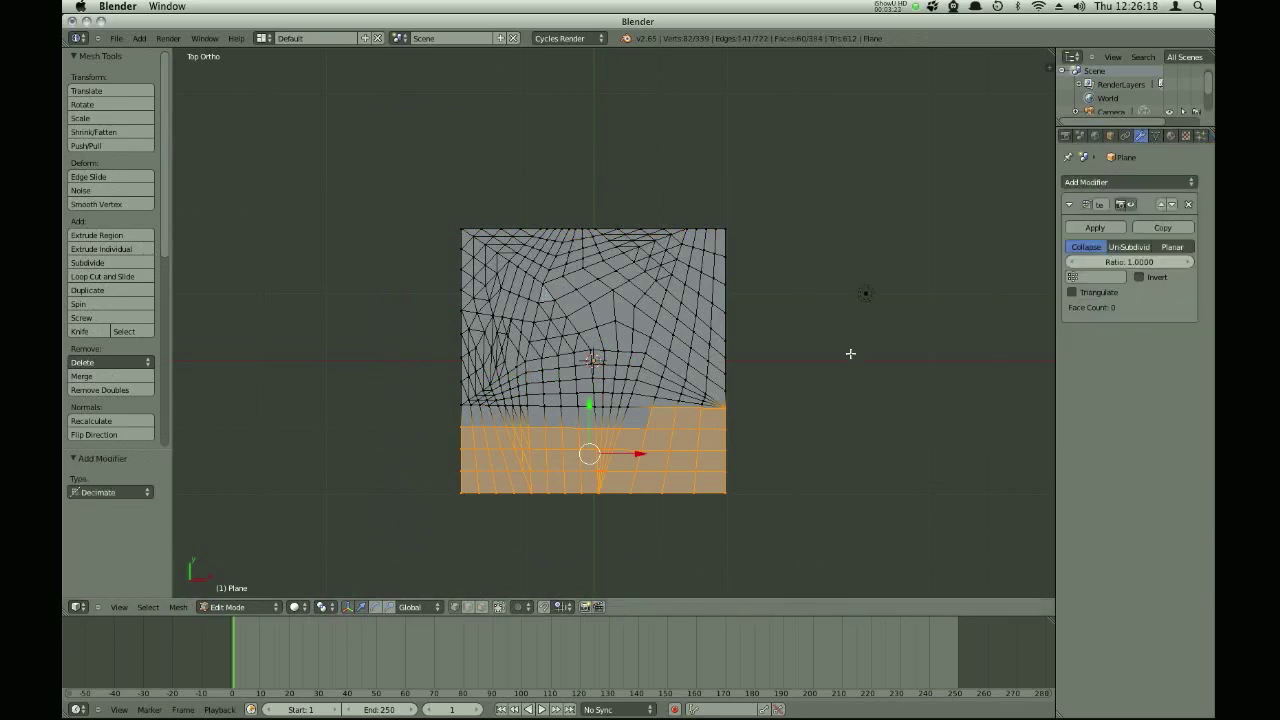
drag(1113, 268, 1121, 268)
click(1096, 279)
key(Tab)
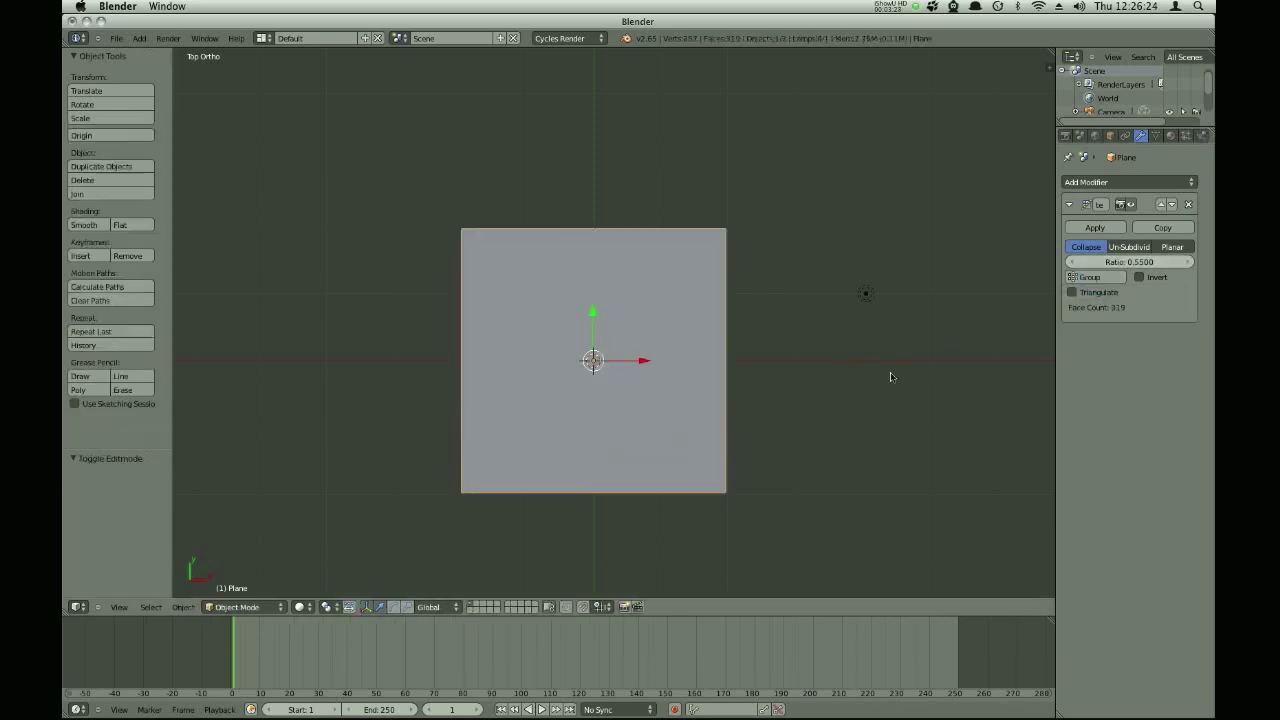
Show the plane in wireframe, set the Decimate ratio to 0.93, and apply the modifier.
key(z)
scroll(678, 406, up, 1)
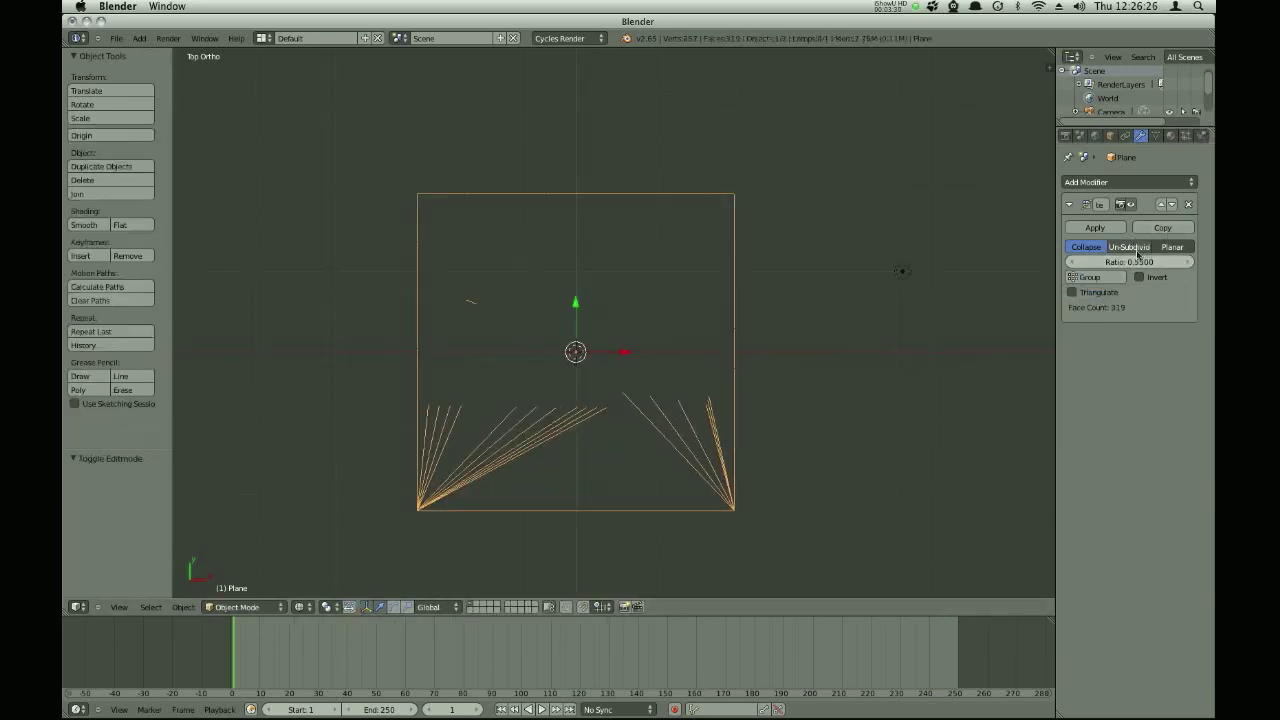
mouse_move(1133, 262)
mouse_down()
mouse_move(1190, 262)
mouse_move(1106, 262)
mouse_move(1135, 262)
mouse_up()
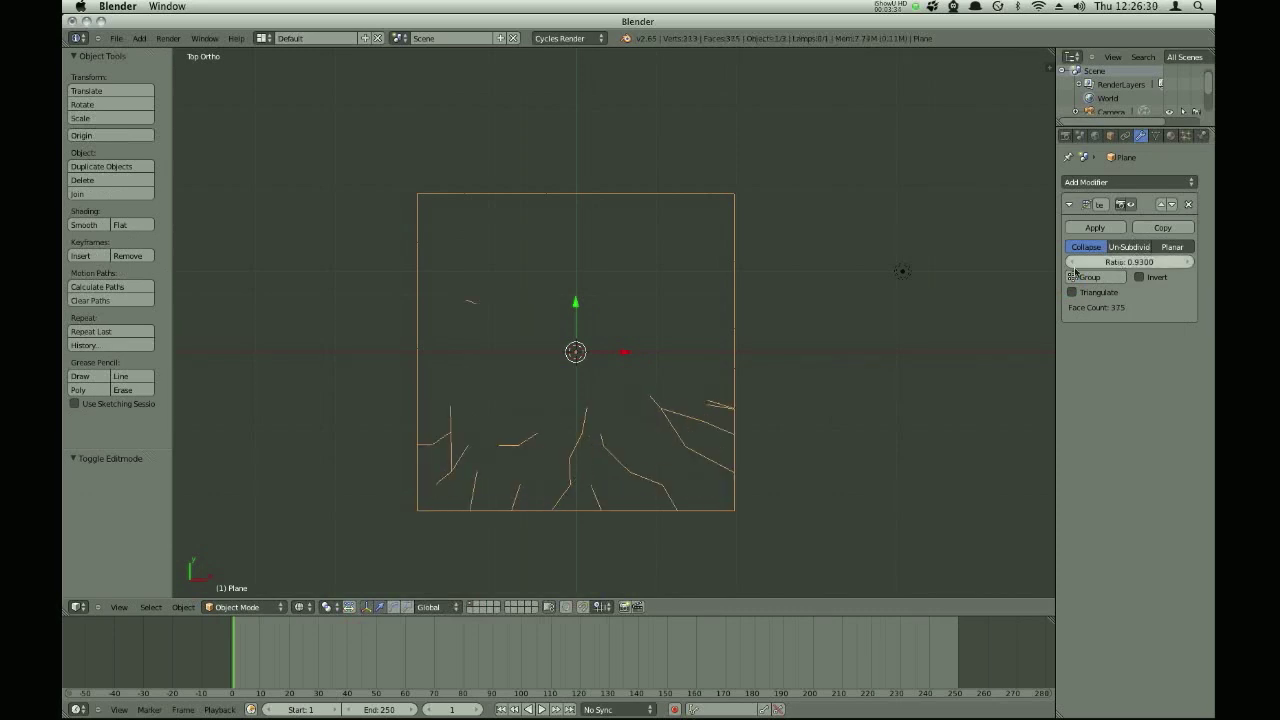
click(1095, 227)
key(Tab)
key(a)
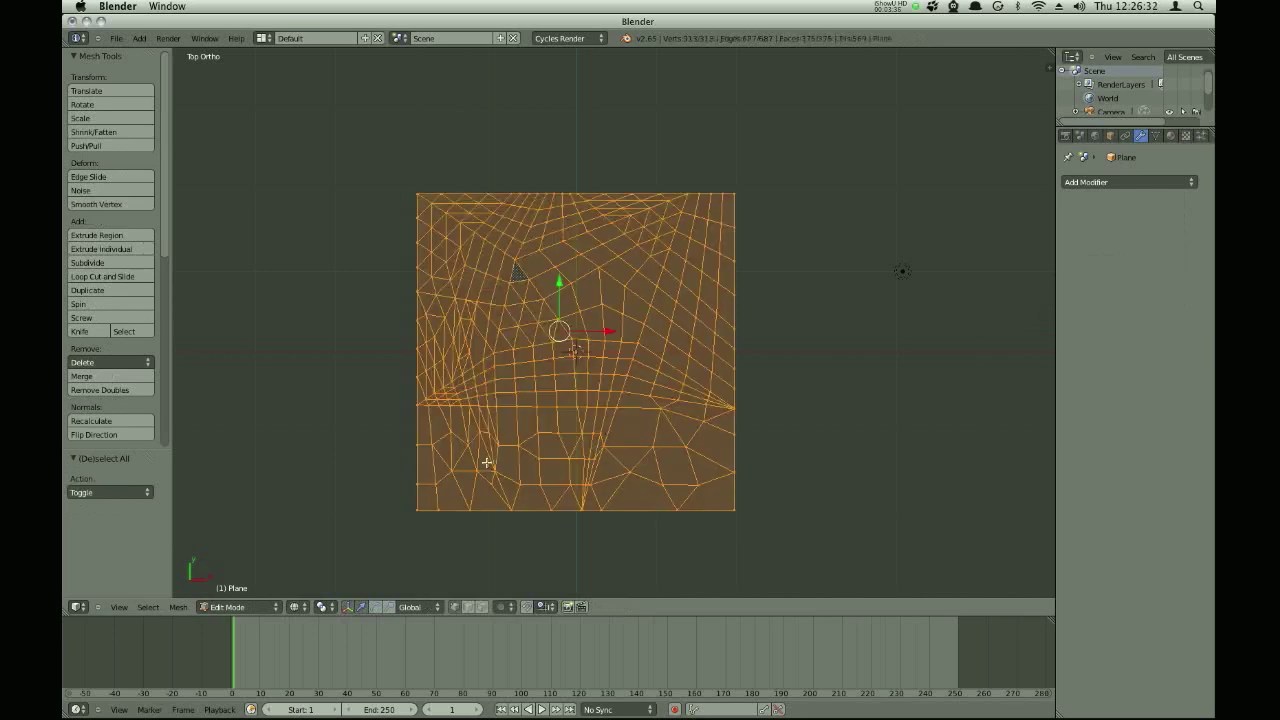
shift+middle_drag(514, 443, 520, 451)
key(a)
key(b)
drag(360, 170, 838, 419)
scroll(626, 328, up, 4)
scroll(615, 329, down, 3)
key(Tab)
key(Tab)
key(a)
Box-select the upper two thirds of the plane's vertices and assign them to a new vertex group.
scroll(823, 289, down, 3)
shift+middle_drag(823, 289, 851, 263)
scroll(706, 281, up, 4)
key(b)
drag(277, 86, 978, 451)
key(ctrl+g)
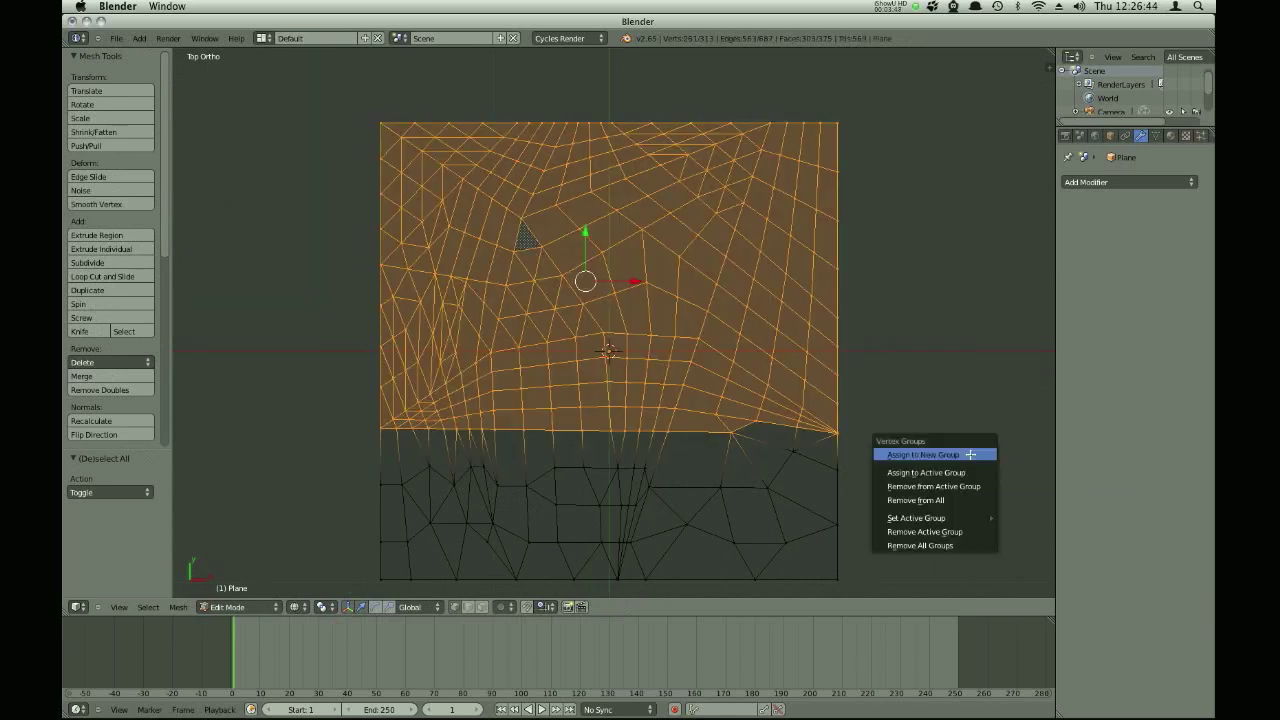
click(970, 454)
Add a Decimate modifier limited to Group.001 with Triangulate enabled, and apply it to the plane.
key(Tab)
click(1128, 182)
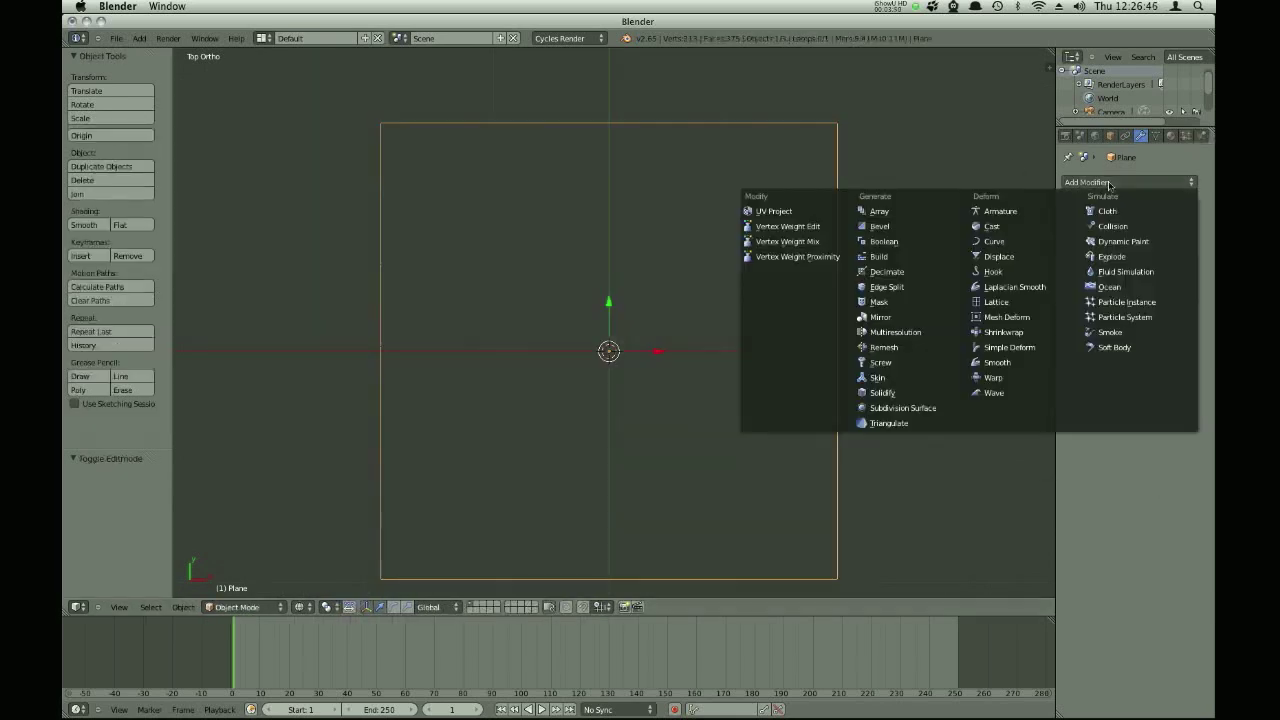
click(915, 268)
click(1097, 276)
click(1072, 291)
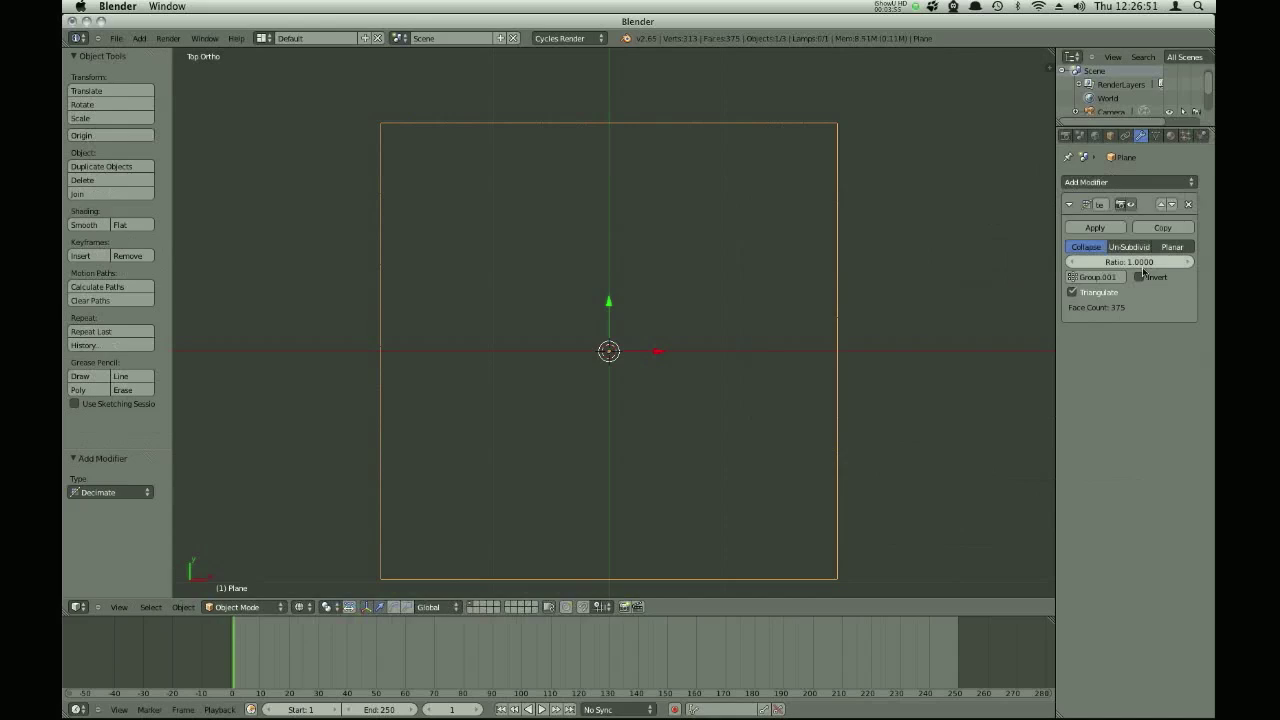
click(1095, 227)
key(Tab)
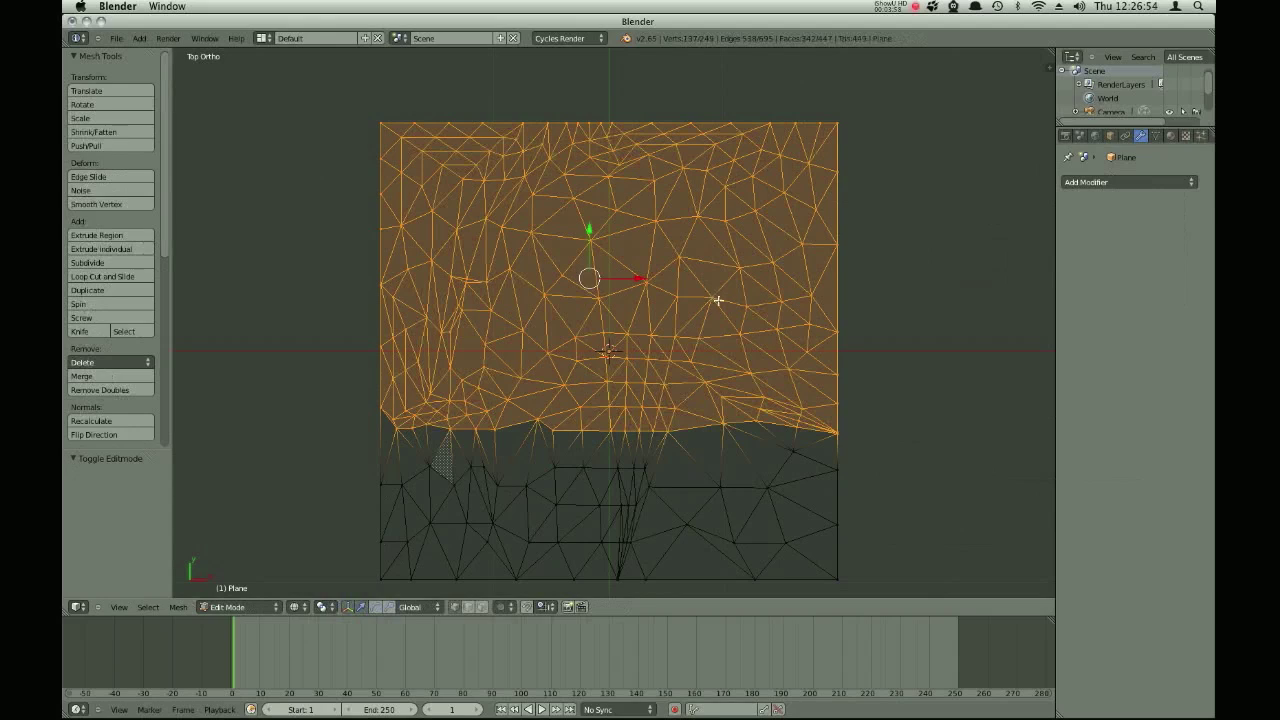
Examine the decimated mesh's triangle layout with all of its vertices selected and deselected.
key(a)
key(a)
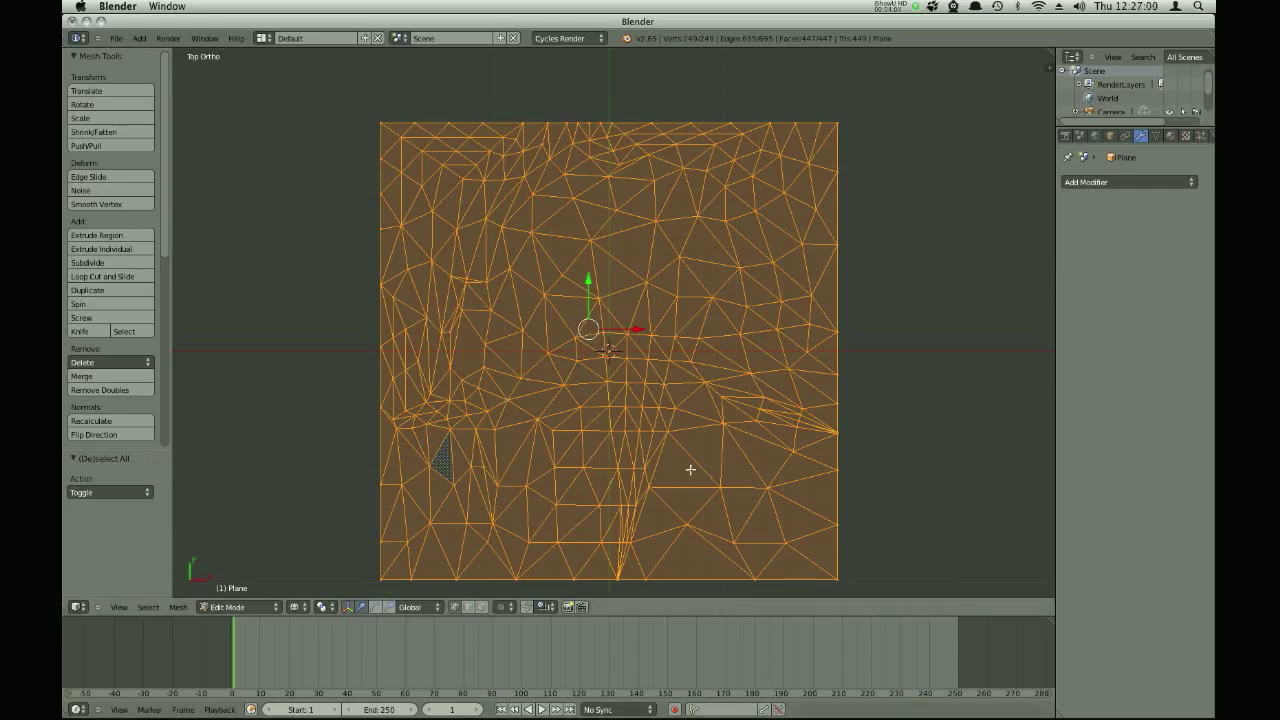
key(a)
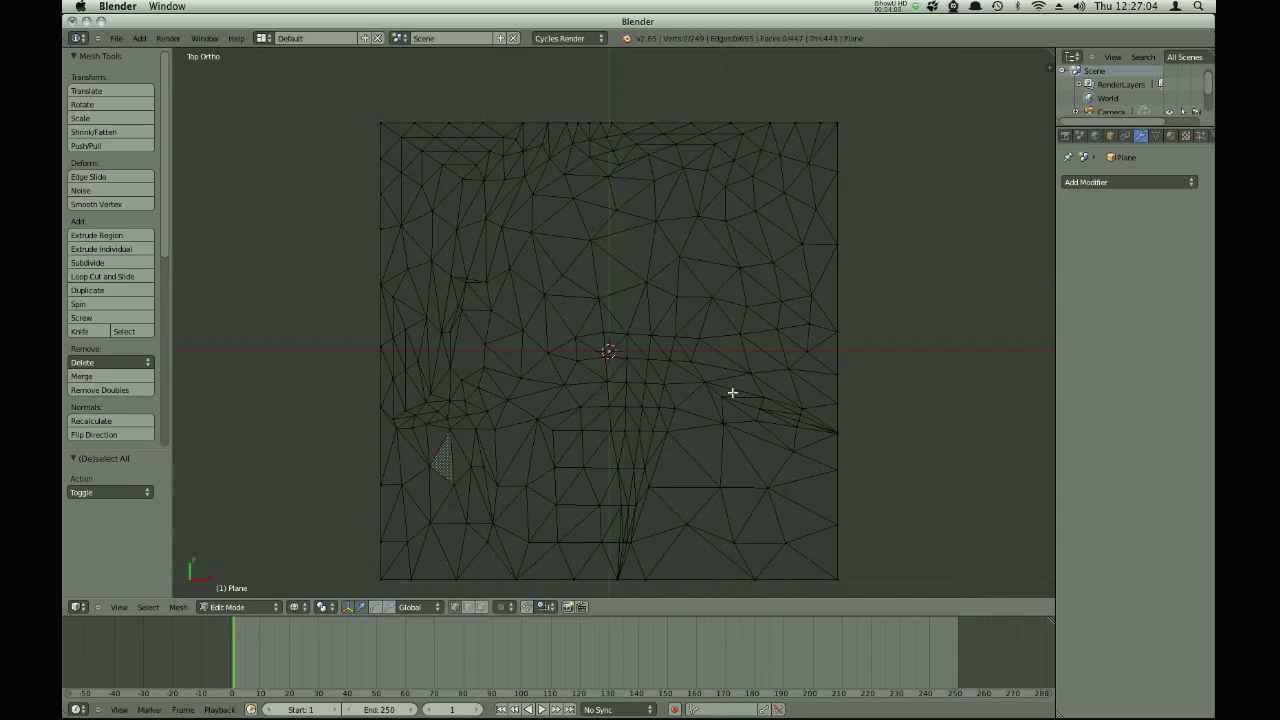
key(Tab)
key(Tab)
key(a)
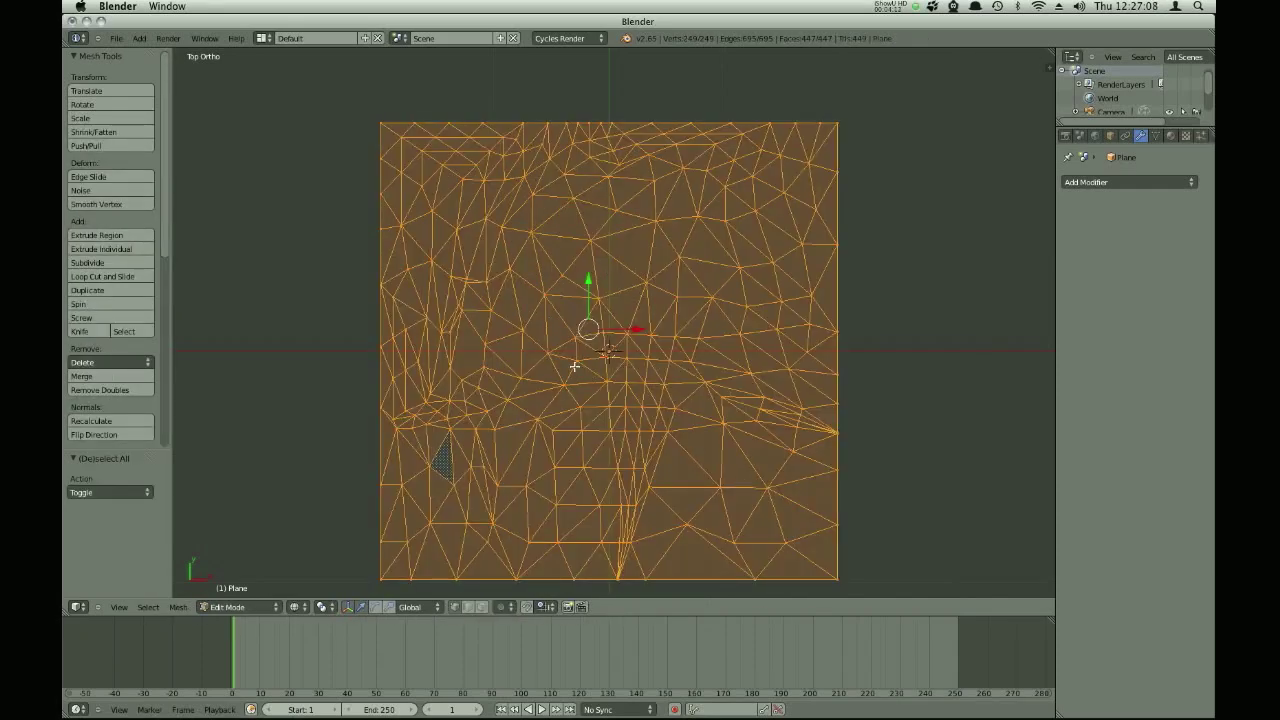
key(Tab)
Enable Cloth physics on the plane in Object Mode and set the cloth preset to Denim.
key(Tab)
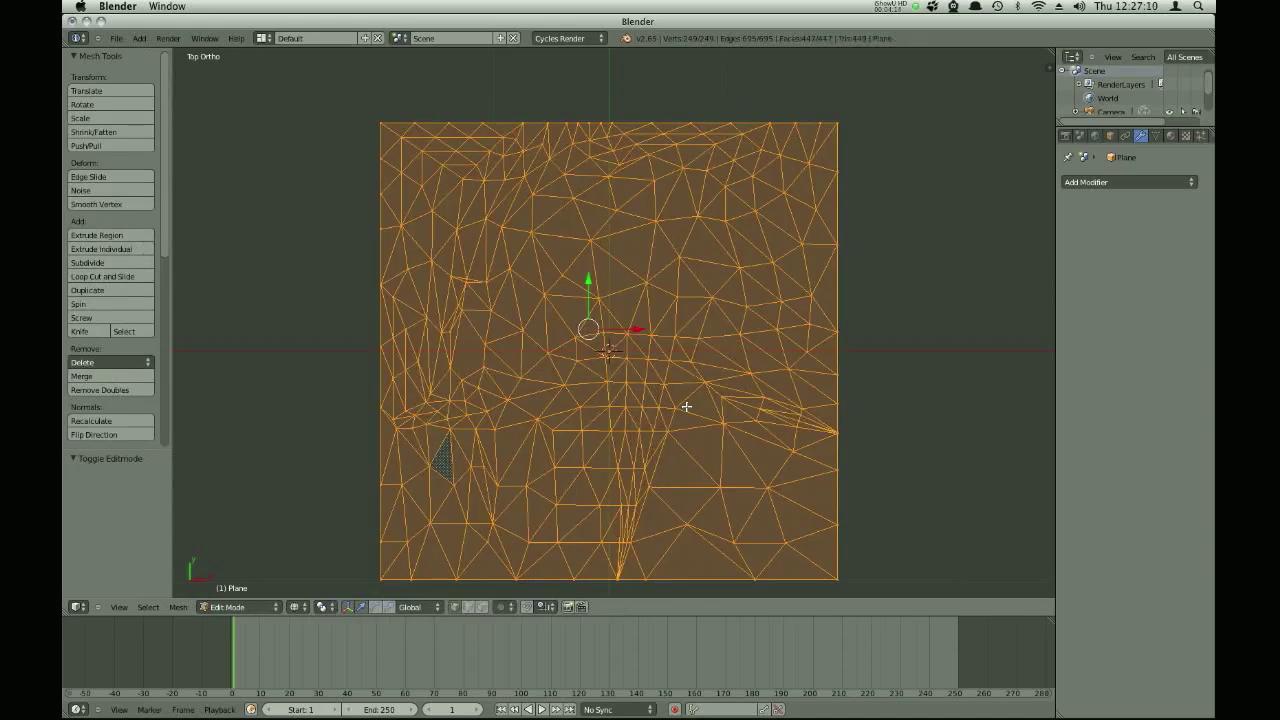
key(Tab)
scroll(662, 361, down, 3)
scroll(846, 228, down, 1)
scroll(1040, 114, up, 1)
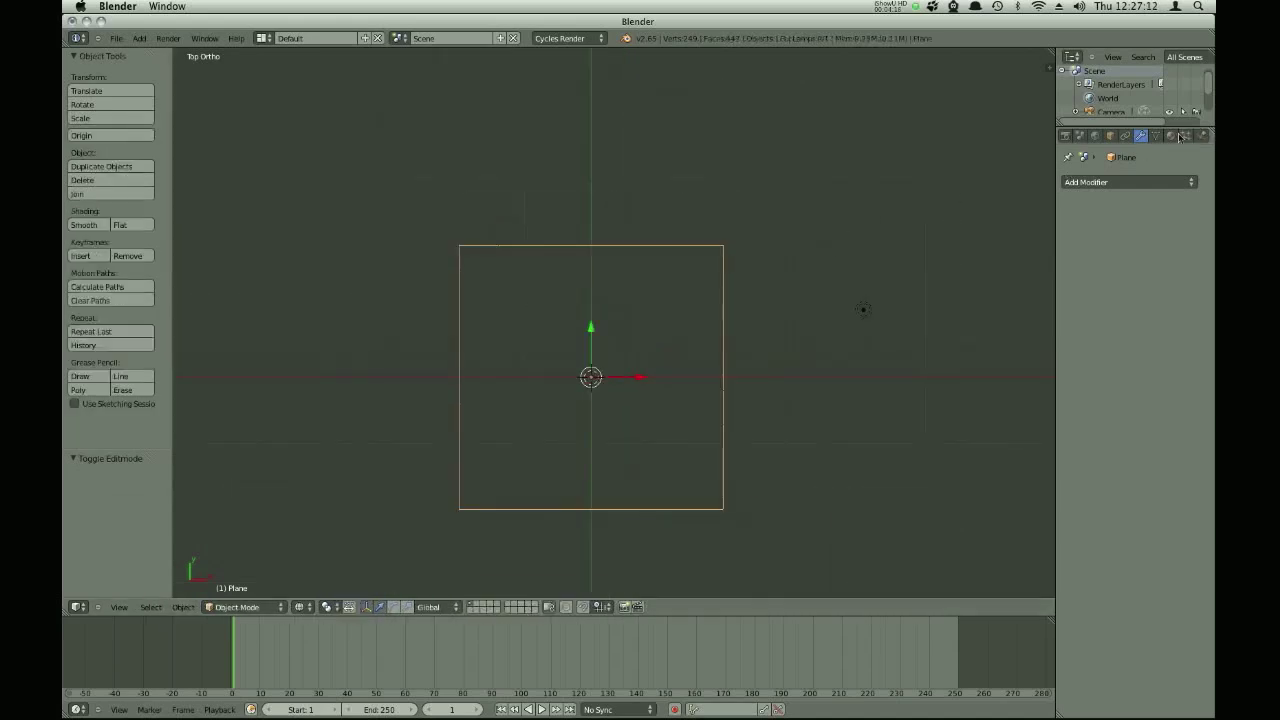
click(1201, 135)
click(1085, 229)
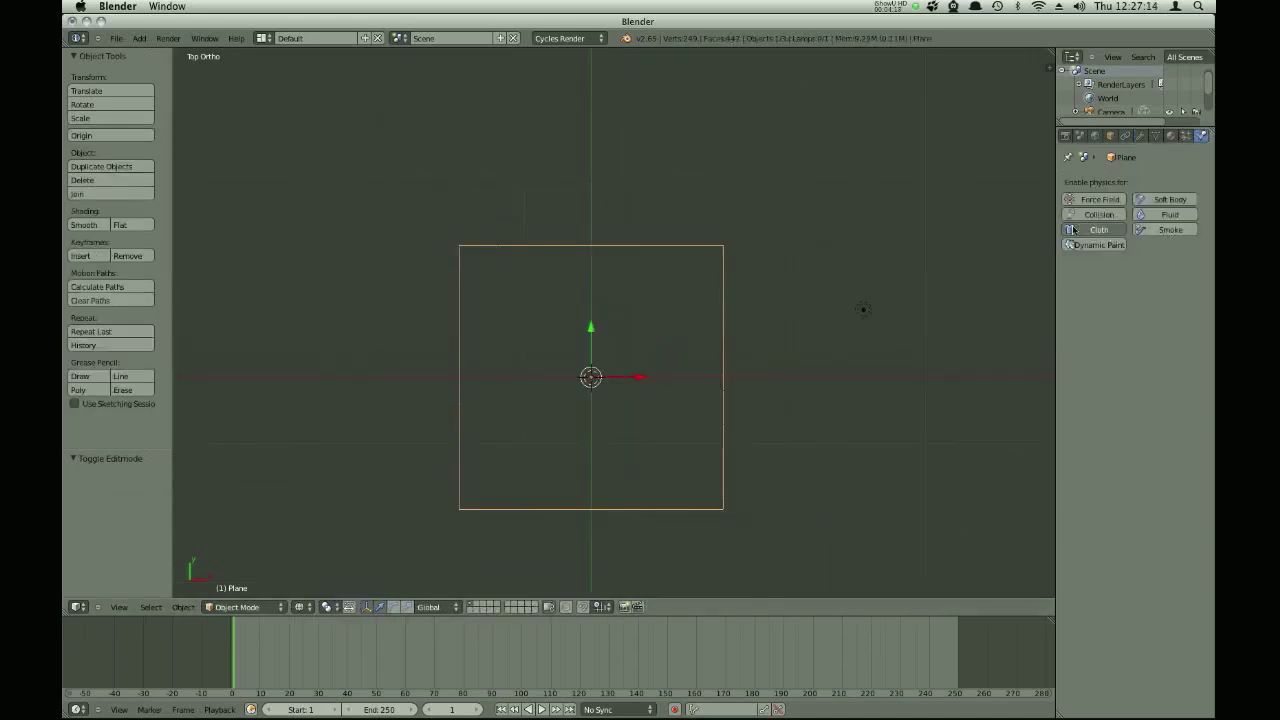
click(1077, 301)
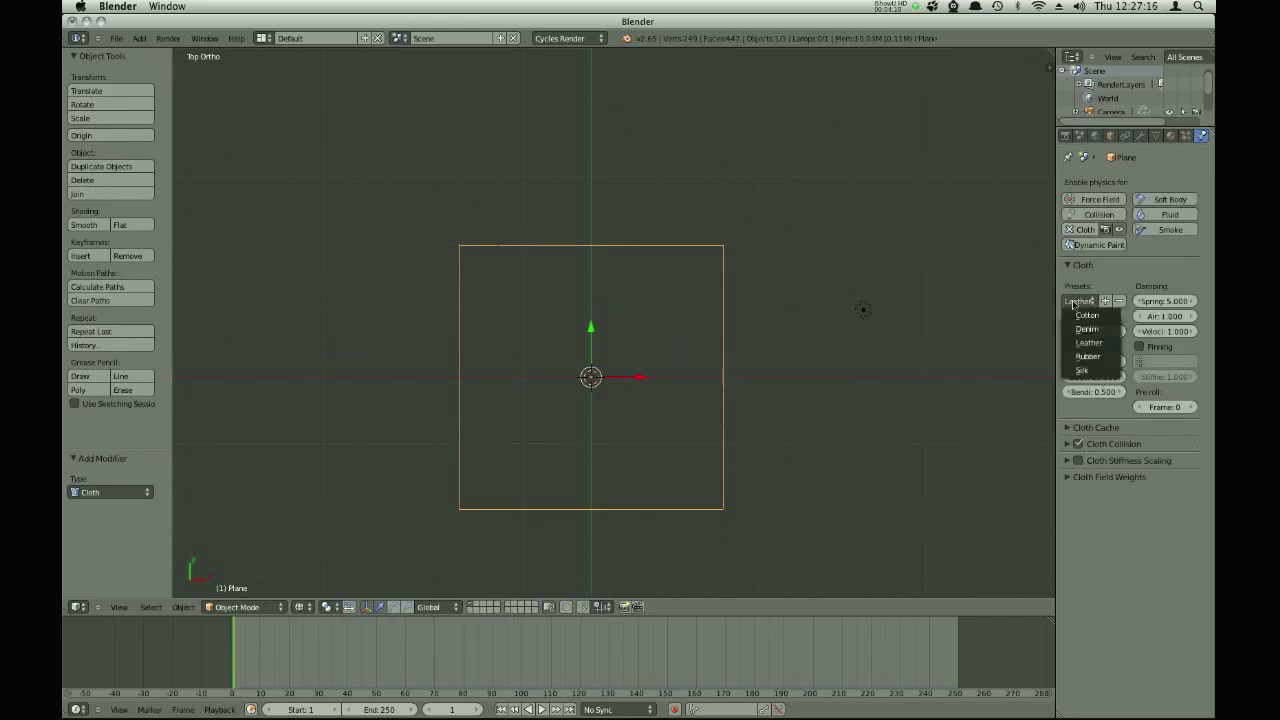
click(1089, 343)
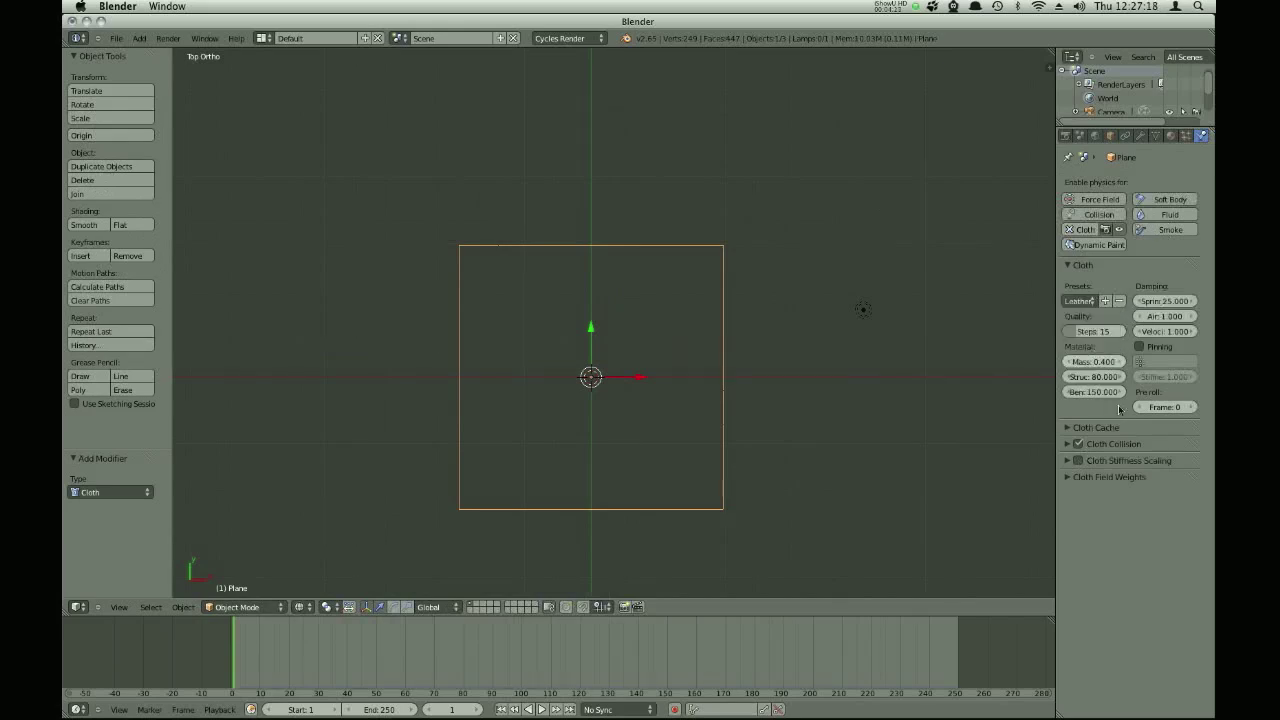
click(1077, 301)
click(1090, 330)
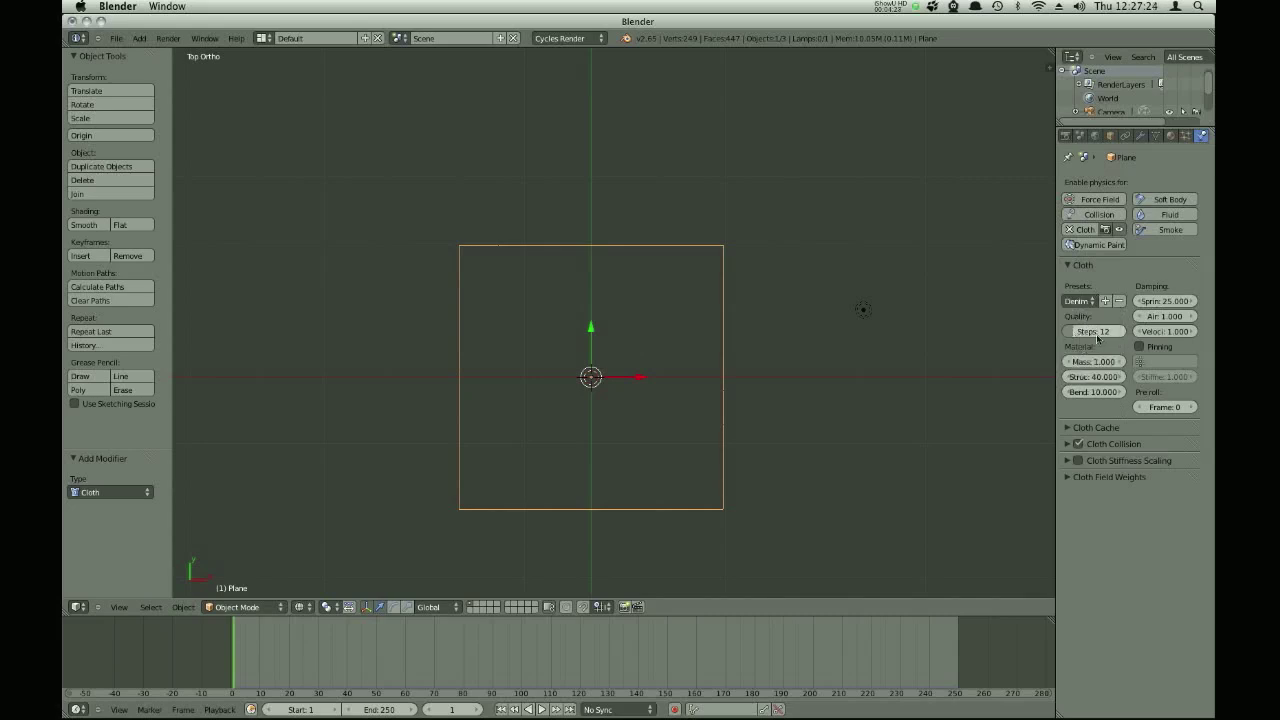
Look through the cloth's cache, collision and field weight settings.
scroll(616, 361, up, 4)
scroll(616, 361, down, 4)
shift+middle_drag(638, 378, 643, 332)
scroll(651, 324, up, 3)
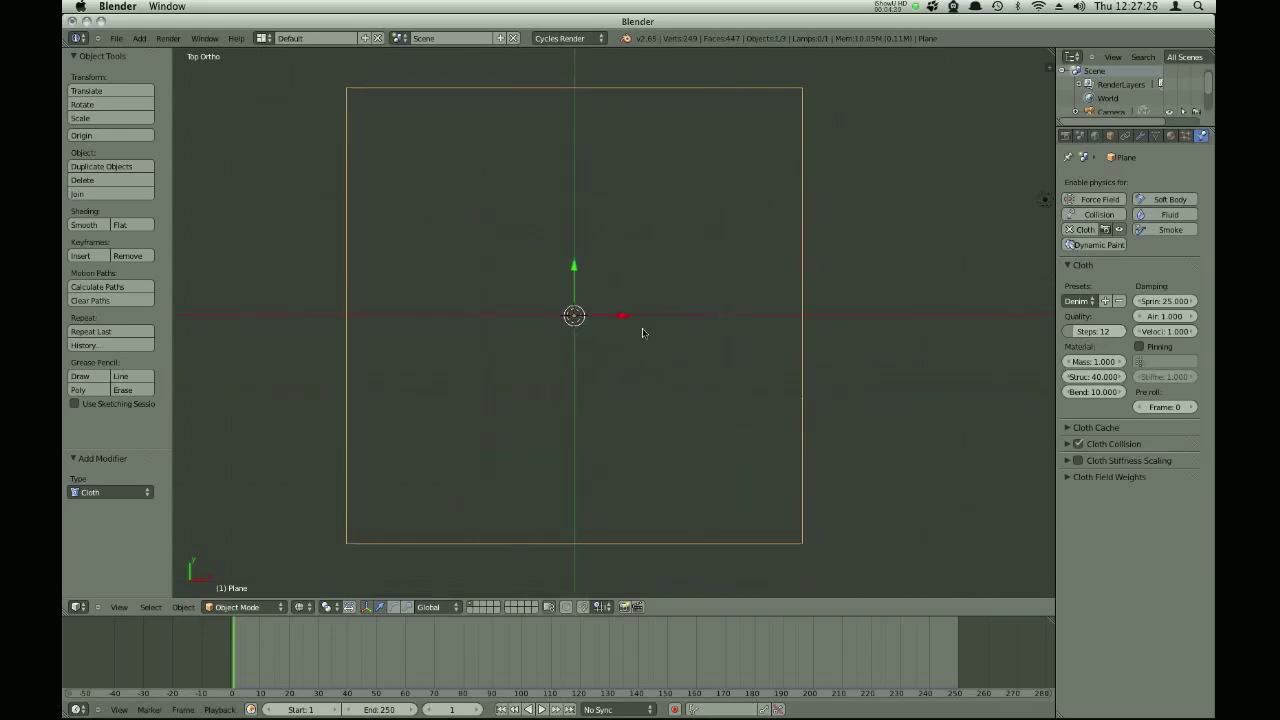
click(1092, 428)
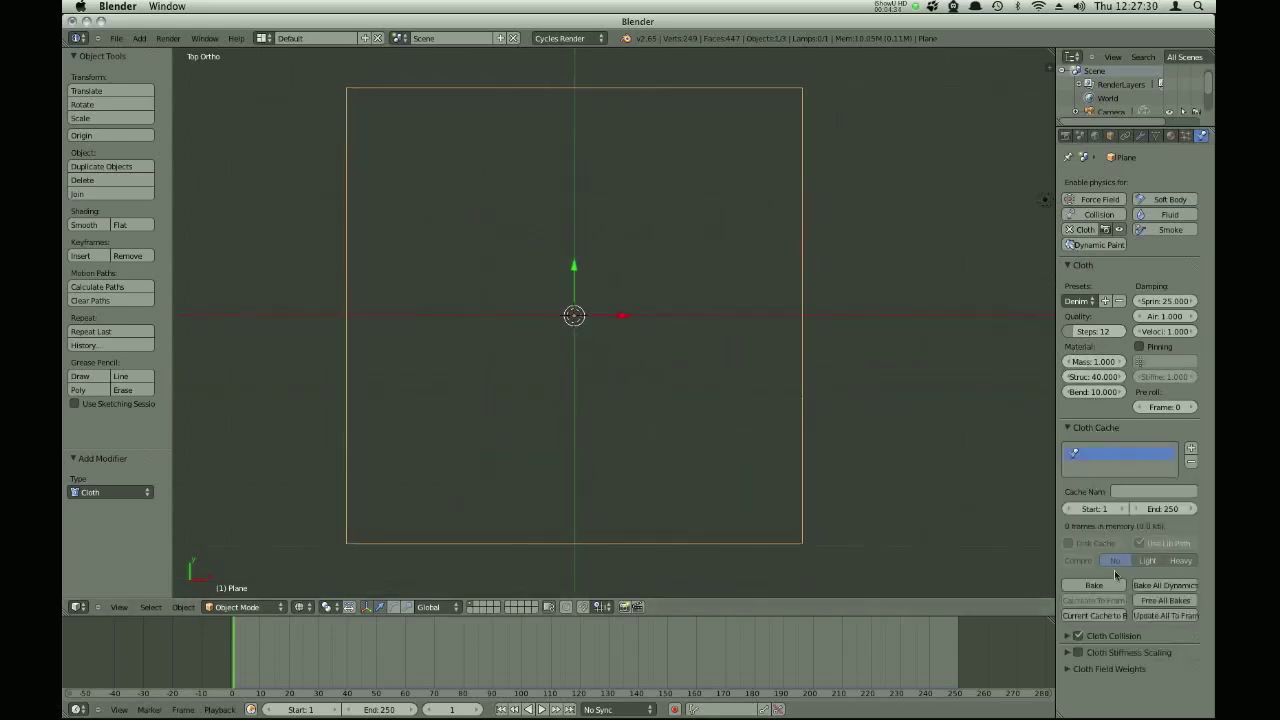
click(1095, 427)
click(1086, 444)
click(1085, 444)
click(1094, 477)
click(1092, 513)
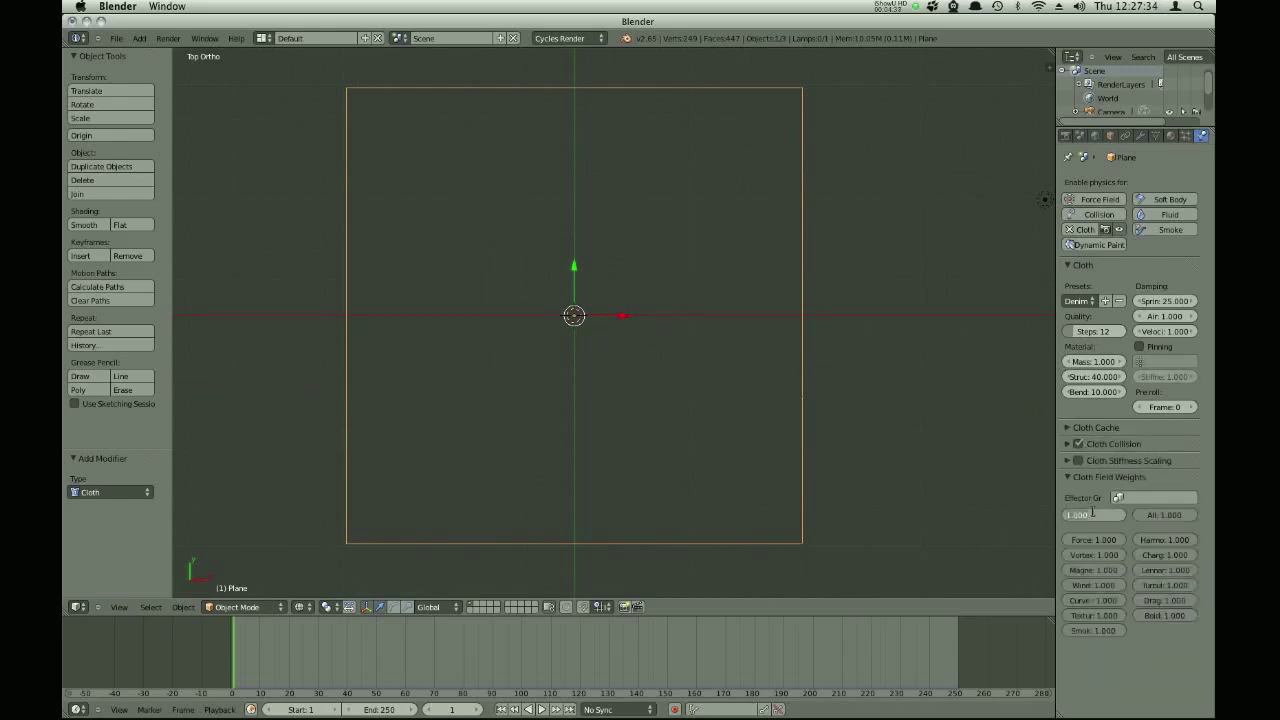
key(Escape)
key(a)
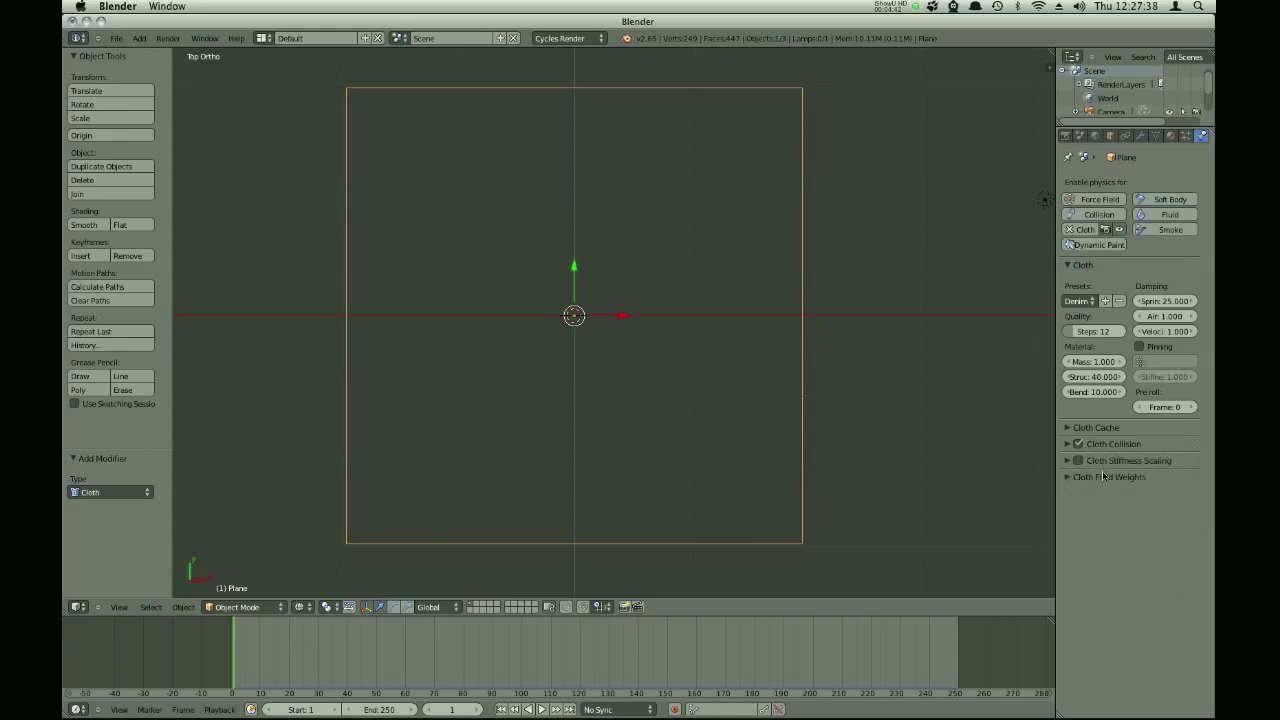
click(1105, 473)
click(1092, 477)
Enable Self Collision for the cloth with a self-collision quality of 2, and view the plane from the front.
click(1092, 446)
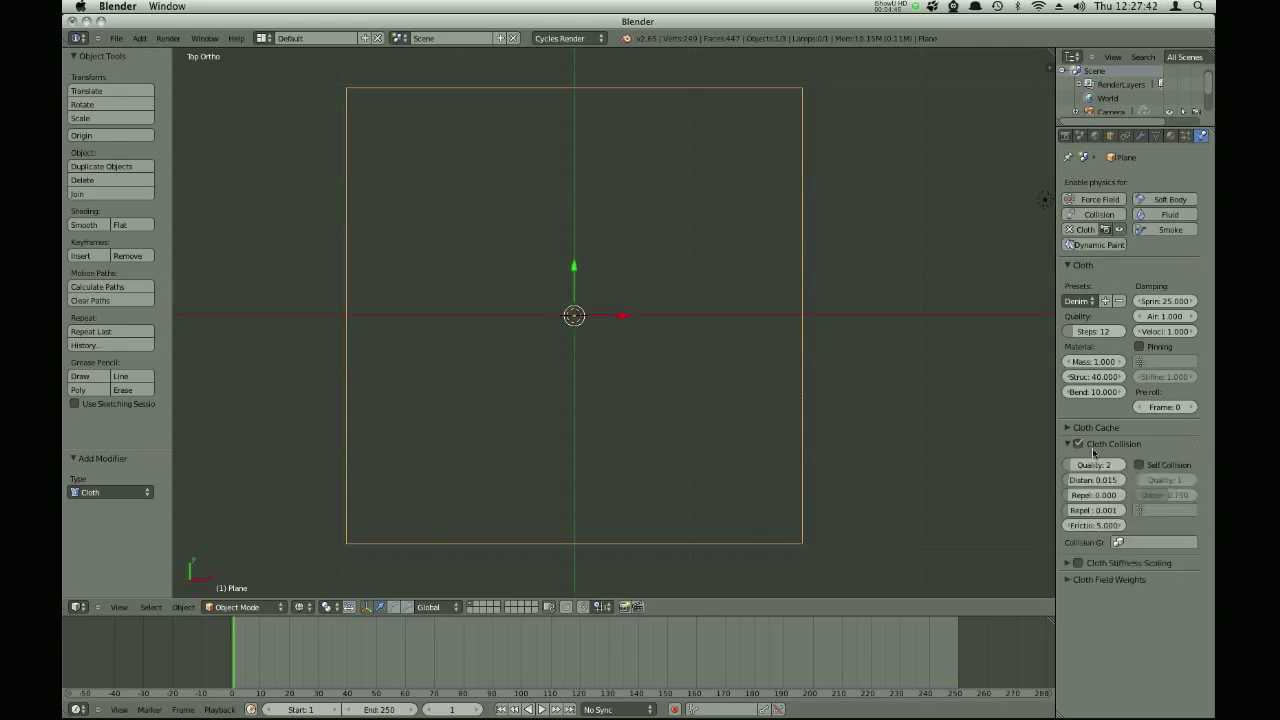
click(1089, 467)
click(1139, 465)
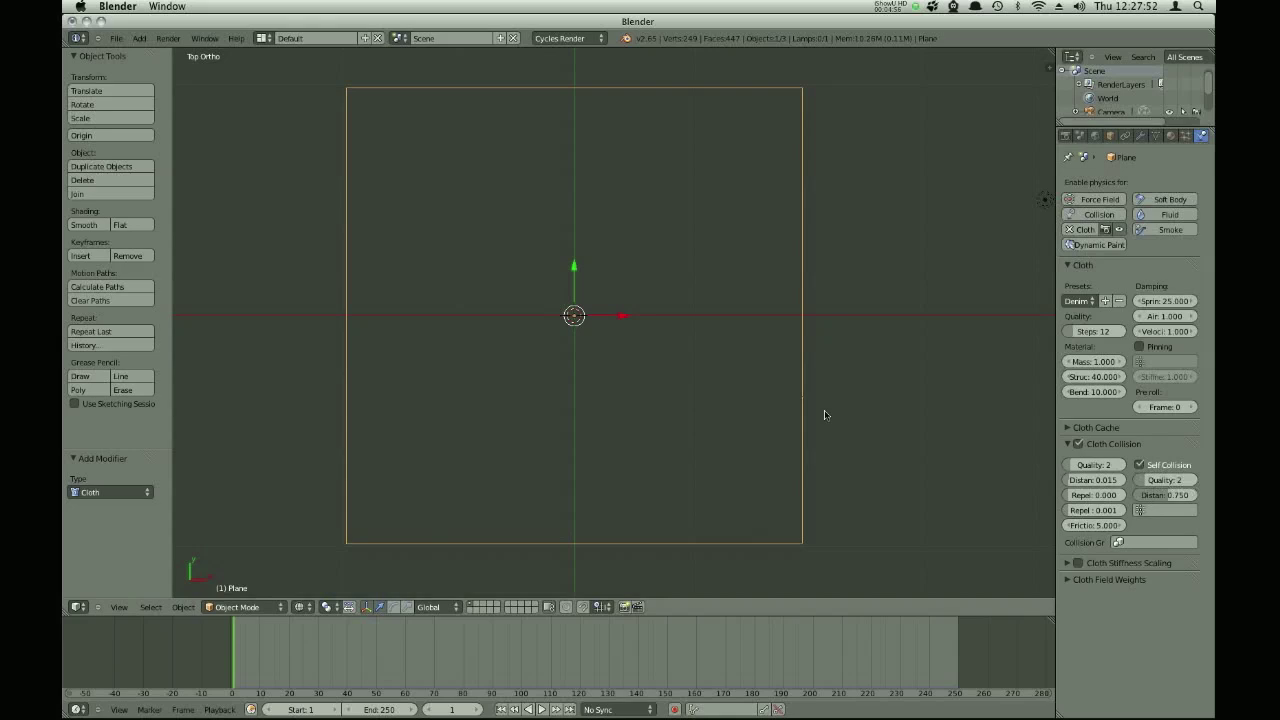
key(KP_1)
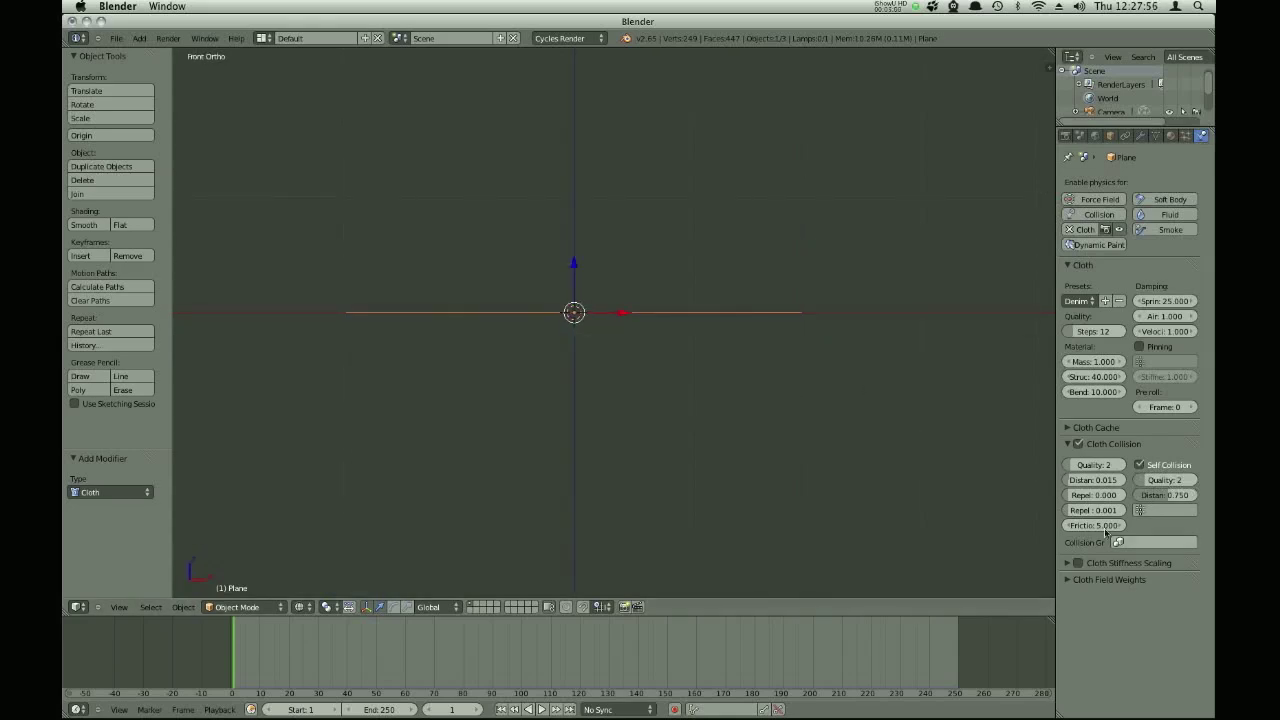
Add a UV sphere at the plane's centre and scale its mesh up to nearly the plane's width.
scroll(677, 423, down, 2)
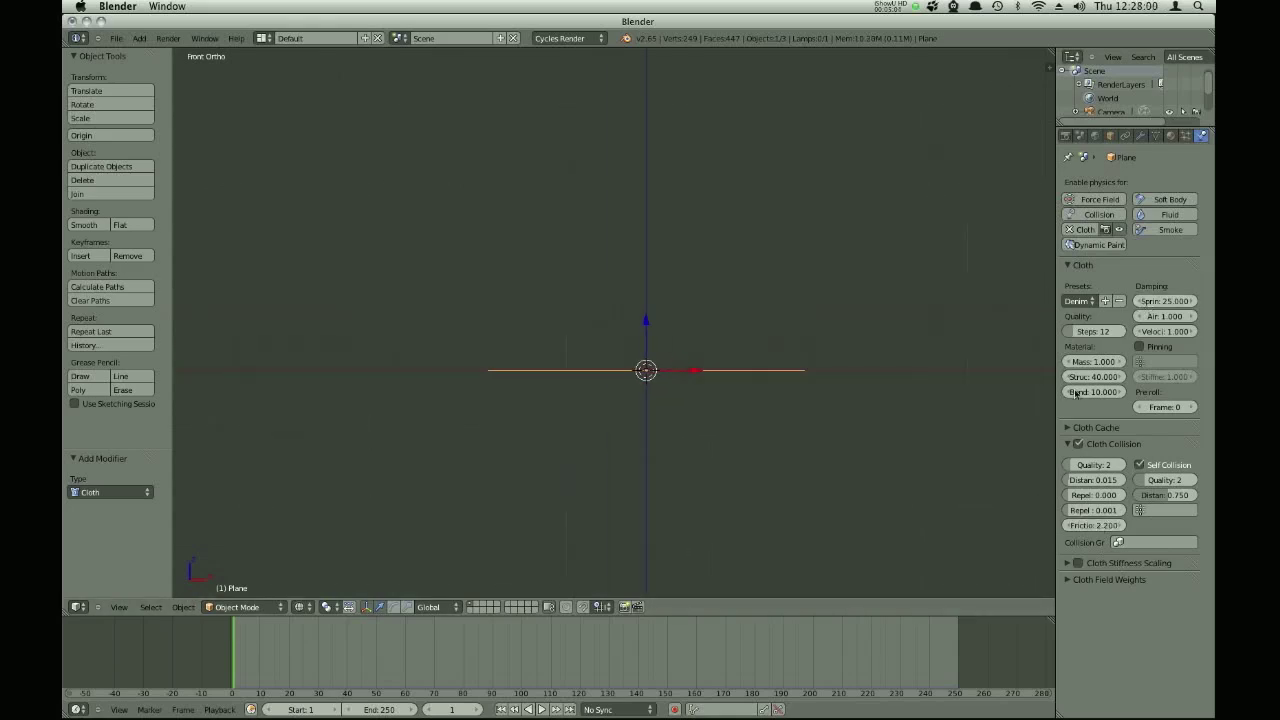
key(shift+a)
key(shift+a)
mouse_move(652, 360)
click(712, 401)
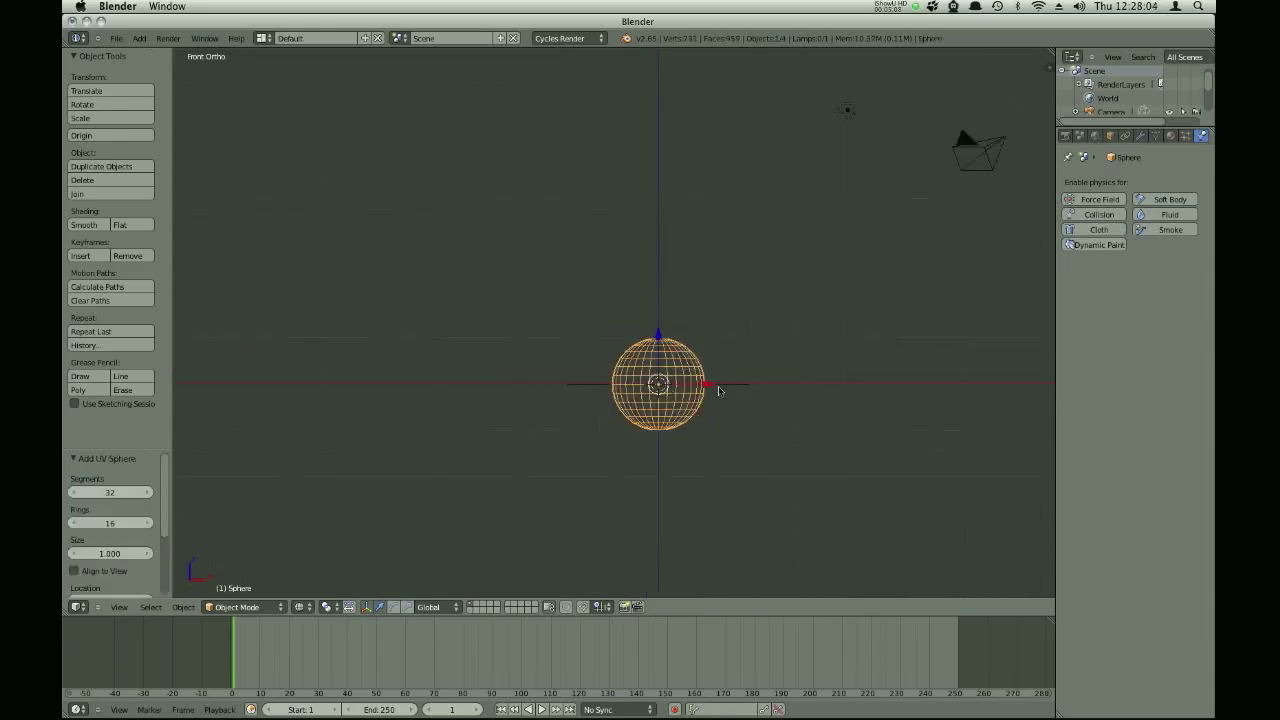
key(Tab)
scroll(692, 391, up, 2)
key(s)
click(757, 403)
Box-select the sphere's upper half and delete its vertices to leave an open bowl.
key(a)
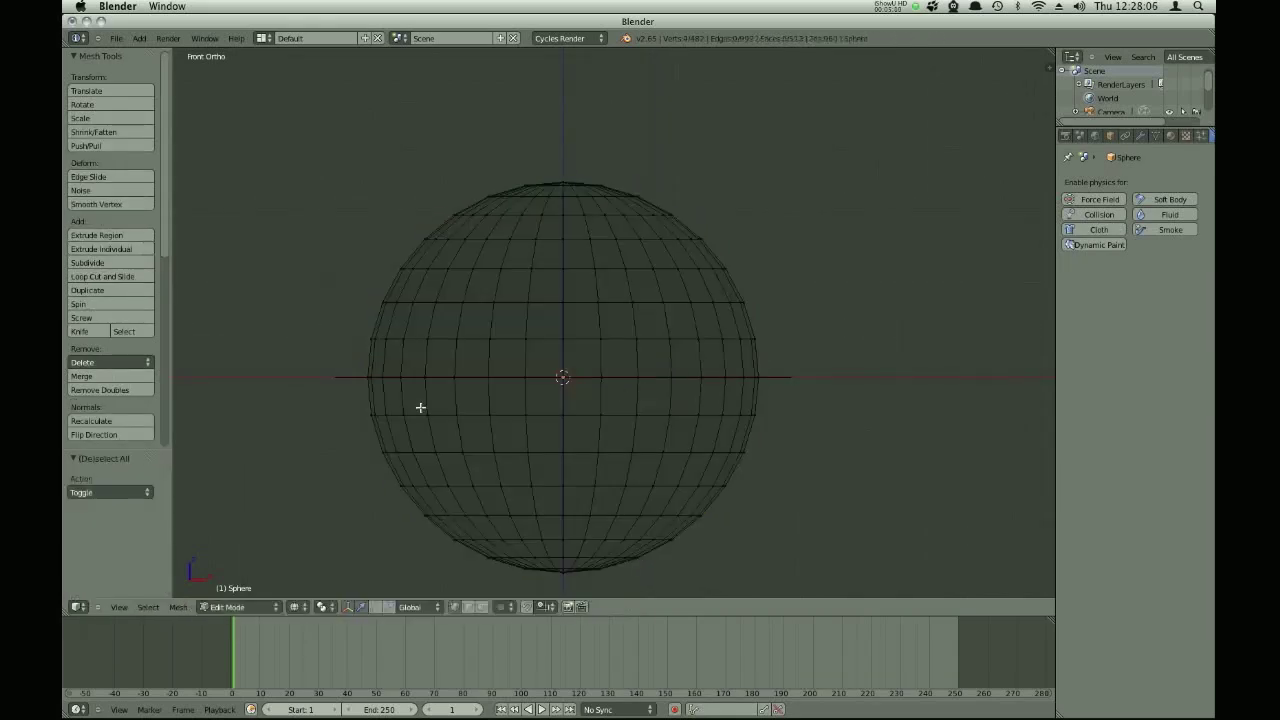
key(b)
drag(271, 117, 838, 408)
key(x)
click(828, 408)
shift+middle_drag(528, 325, 512, 283)
Box-select the bowl's lowest vertices, move them down along Z and scale them horizontally into a narrower base.
key(b)
drag(410, 498, 750, 570)
shift+middle_drag(610, 435, 648, 269)
key(g)
key(z)
click(628, 423)
key(s)
key(shift+z)
click(683, 423)
Add a loop cut around the stretched lower part of the bowl and scale the loop to shape a funnel.
key(a)
key(ctrl+r)
double_click(575, 375)
key(s)
click(720, 381)
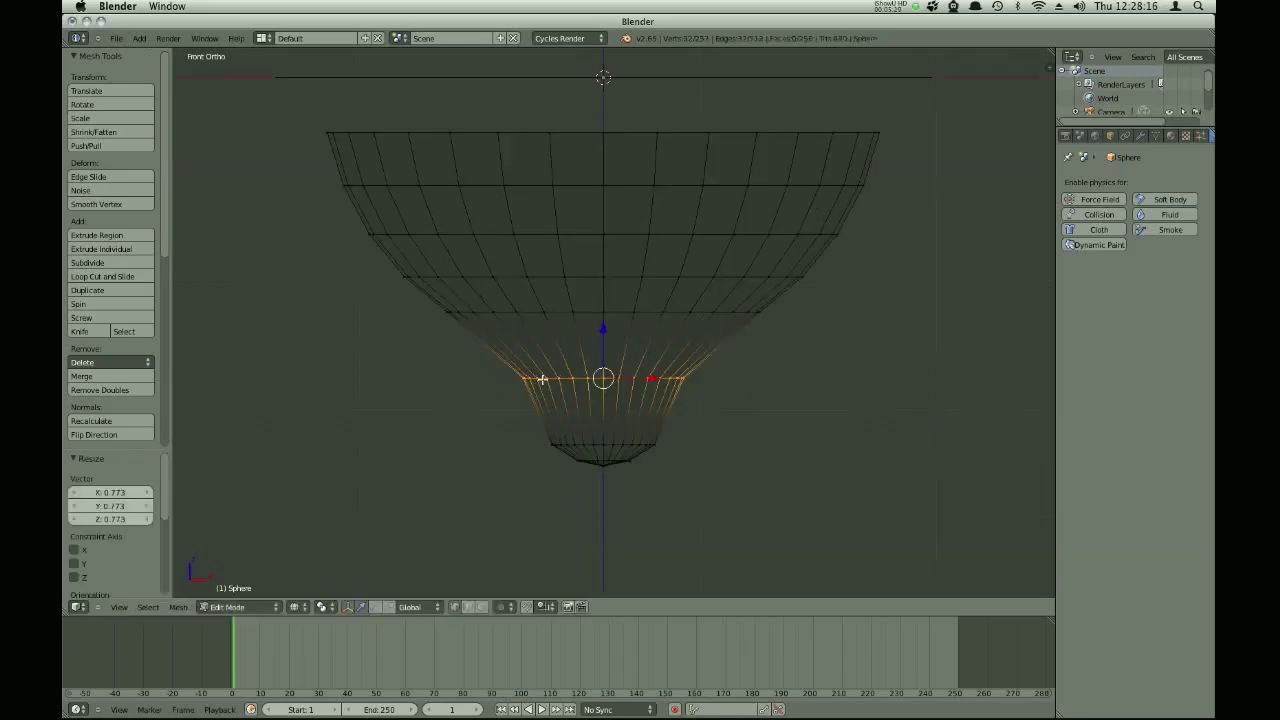
scroll(541, 379, up, 3)
key(ctrl+z)
key(s)
click(939, 411)
Add a second loop cut around the funnel's neck, scale it to smooth the profile, and return to Object Mode.
key(ctrl+r)
click(669, 423)
click(746, 426)
key(s)
click(742, 427)
key(Tab)
Check the funnel in solid and wireframe view and play the cloth animation.
mouse_move(683, 366)
shift+middle_down()
mouse_move(689, 397)
mouse_move(700, 395)
shift+middle_up()
key(z)
mouse_move(645, 234)
shift+middle_down()
mouse_move(644, 373)
mouse_move(600, 361)
mouse_move(688, 387)
mouse_move(636, 360)
shift+middle_up()
key(KP_1)
scroll(688, 390, down, 4)
key(z)
key(alt+a)
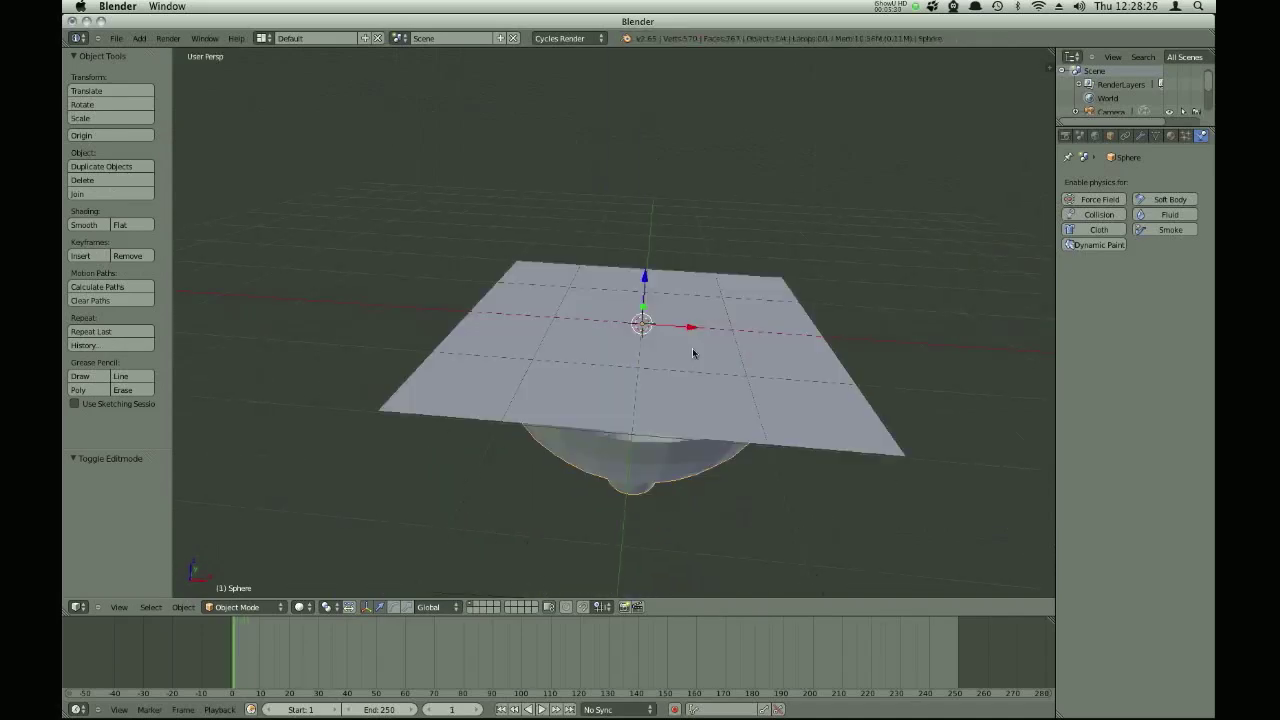
Scale the whole plane mesh down in Edit Mode so that it fits within the funnel's rim.
click(1099, 229)
key(Tab)
key(a)
key(s)
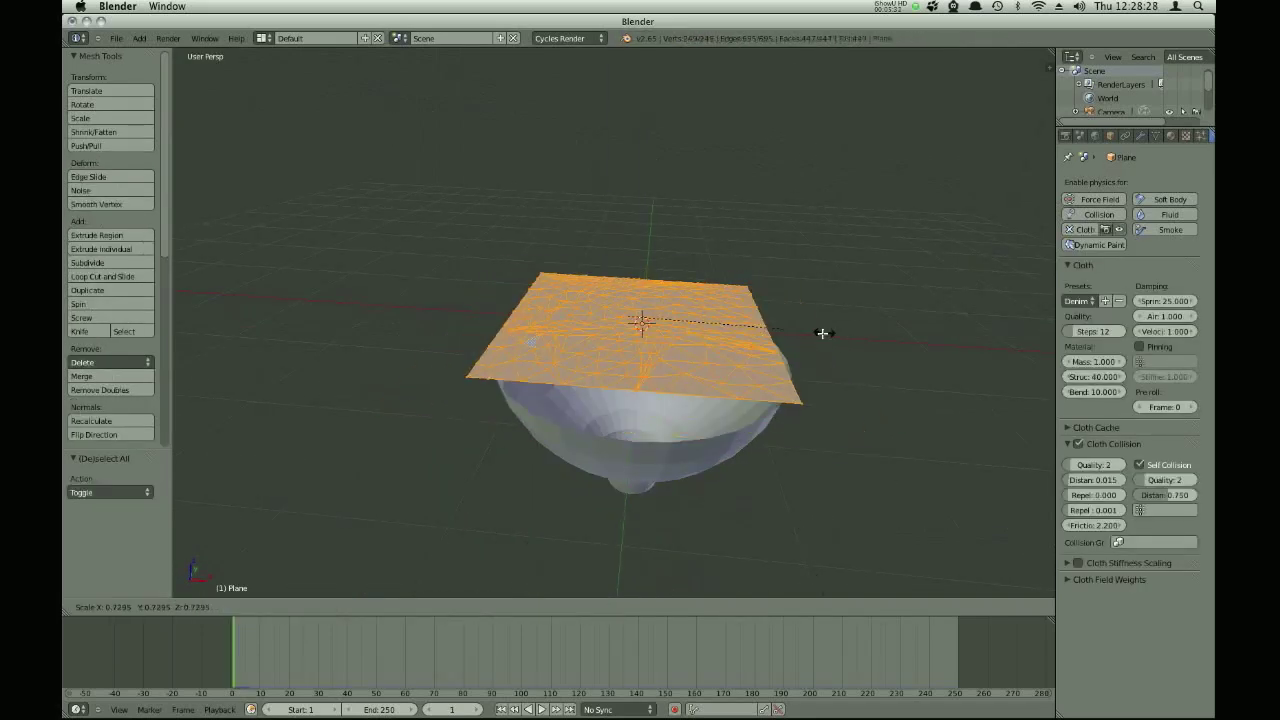
click(800, 332)
key(Tab)
Enable Collision physics on the funnel and play the simulation to drop the plane into it.
right_click(620, 432)
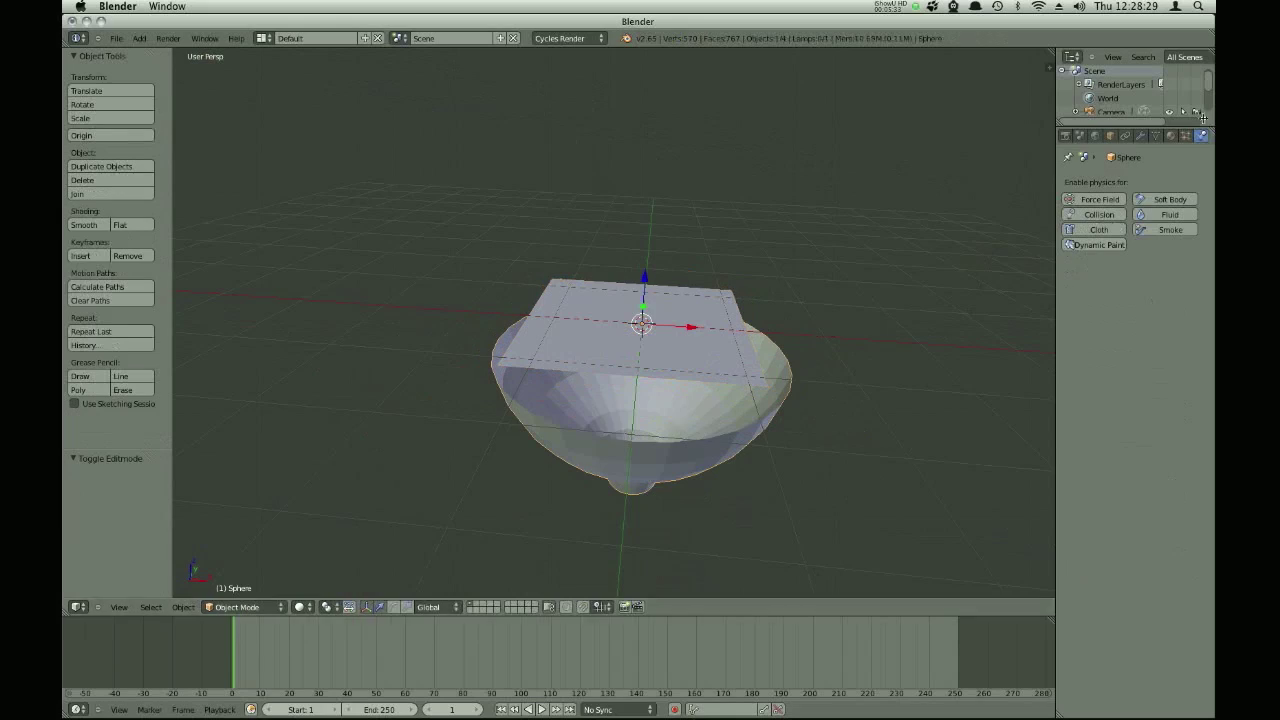
click(1086, 212)
key(alt+a)
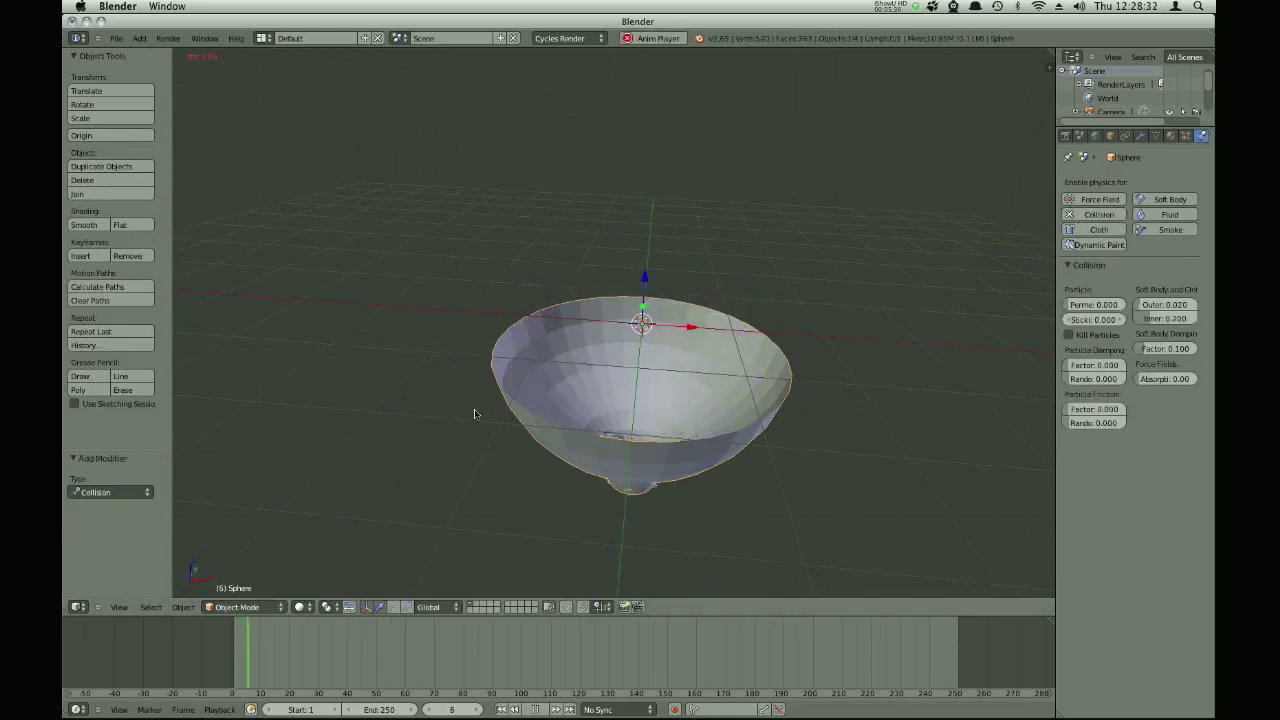
middle_drag(475, 413, 483, 423)
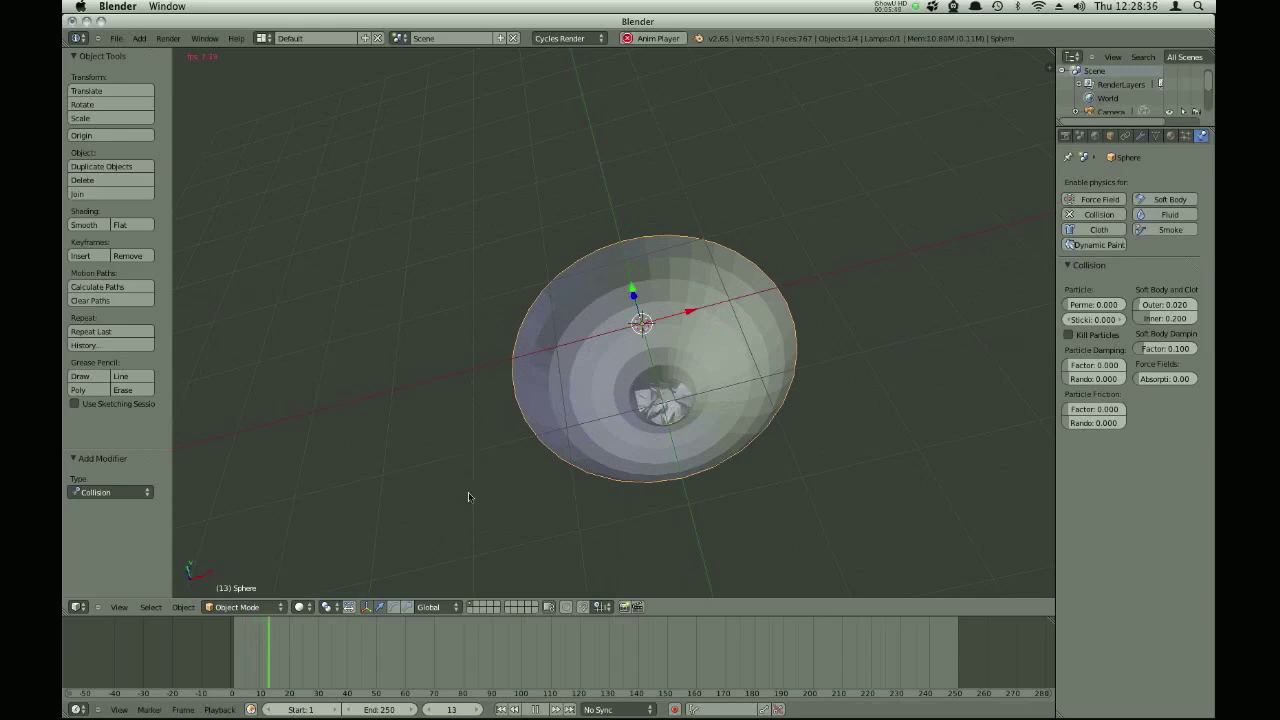
key(Escape)
Go to frame 14, select the crumpled plane and examine it inside the funnel's neck.
click(268, 662)
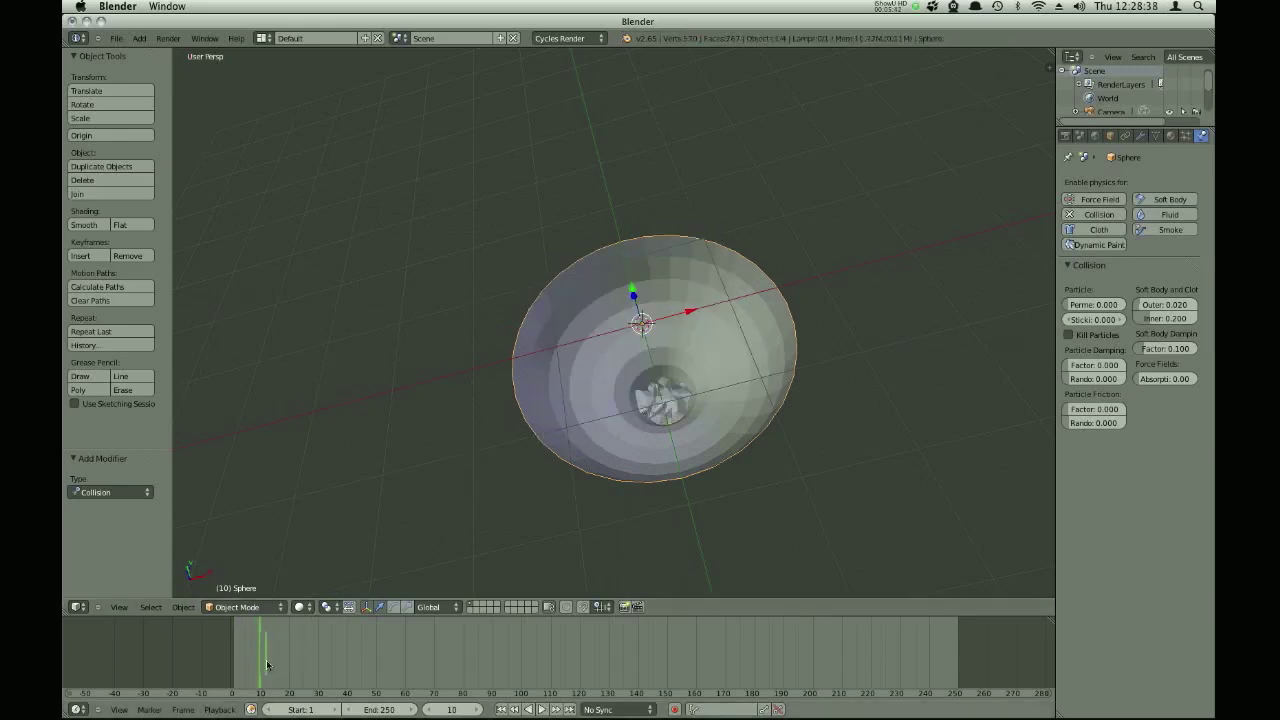
scroll(786, 306, up, 8)
right_click(563, 506)
shift+middle_drag(563, 506, 697, 250)
key(z)
key(z)
scroll(581, 447, up, 3)
middle_drag(581, 448, 710, 424)
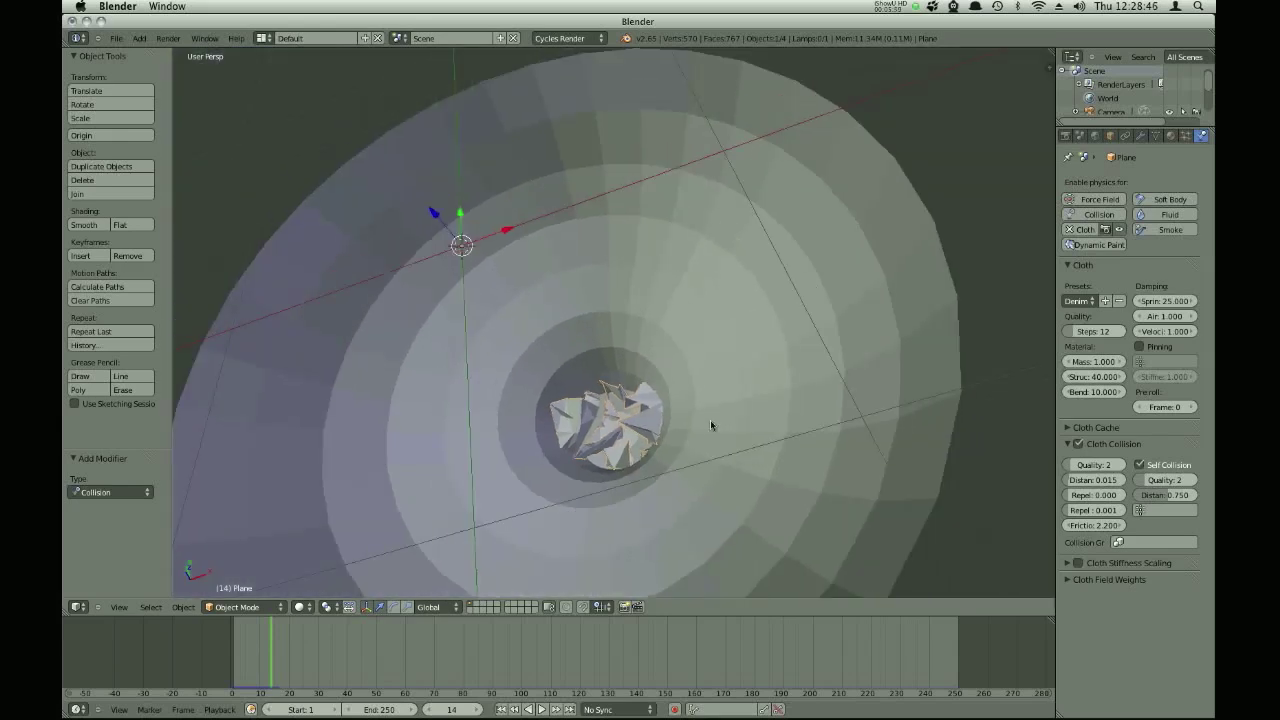
Set the plane's self-collision quality to 3 and replay the simulation from the start, stopping at frame 10.
click(1151, 483)
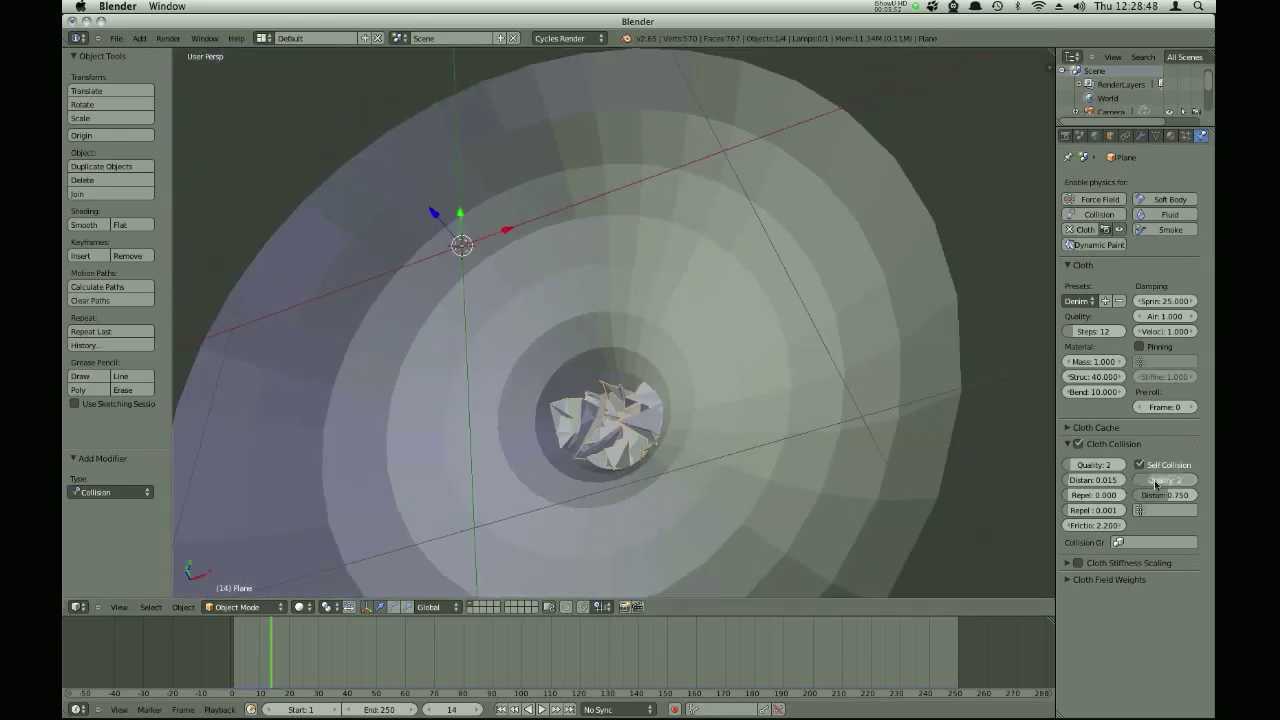
key(shift+Left)
key(alt+a)
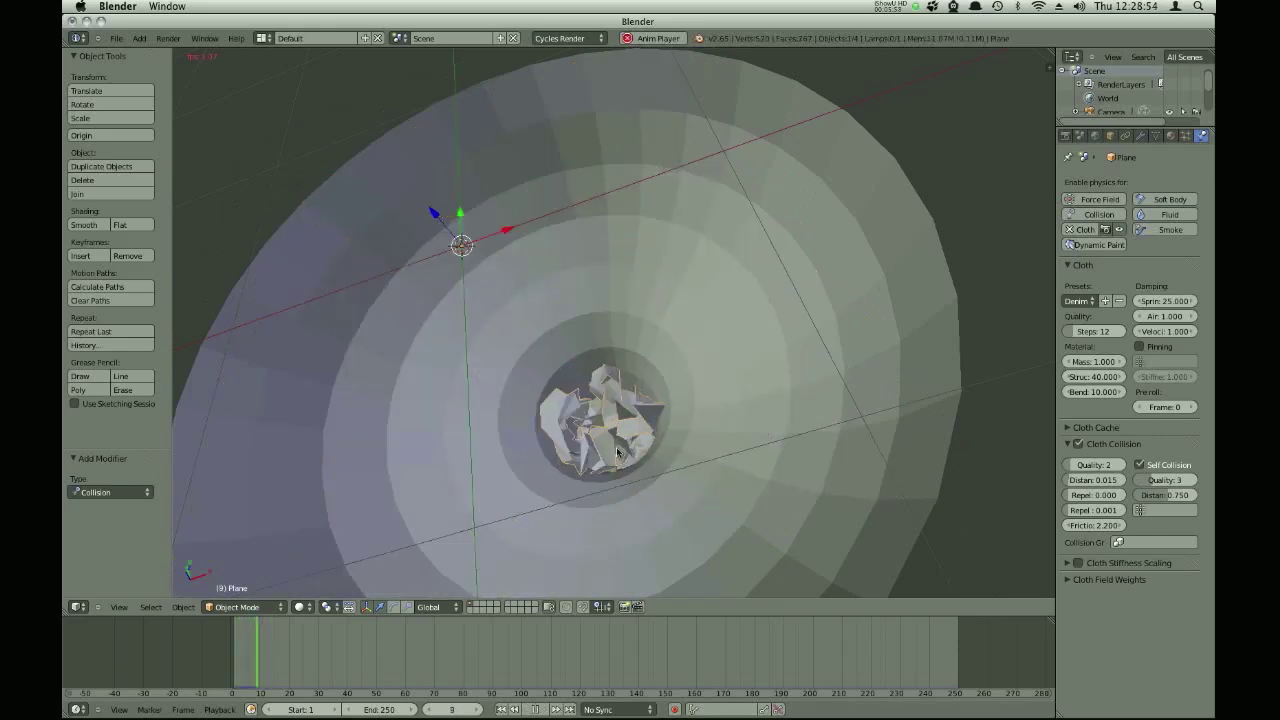
key(Escape)
drag(262, 649, 260, 650)
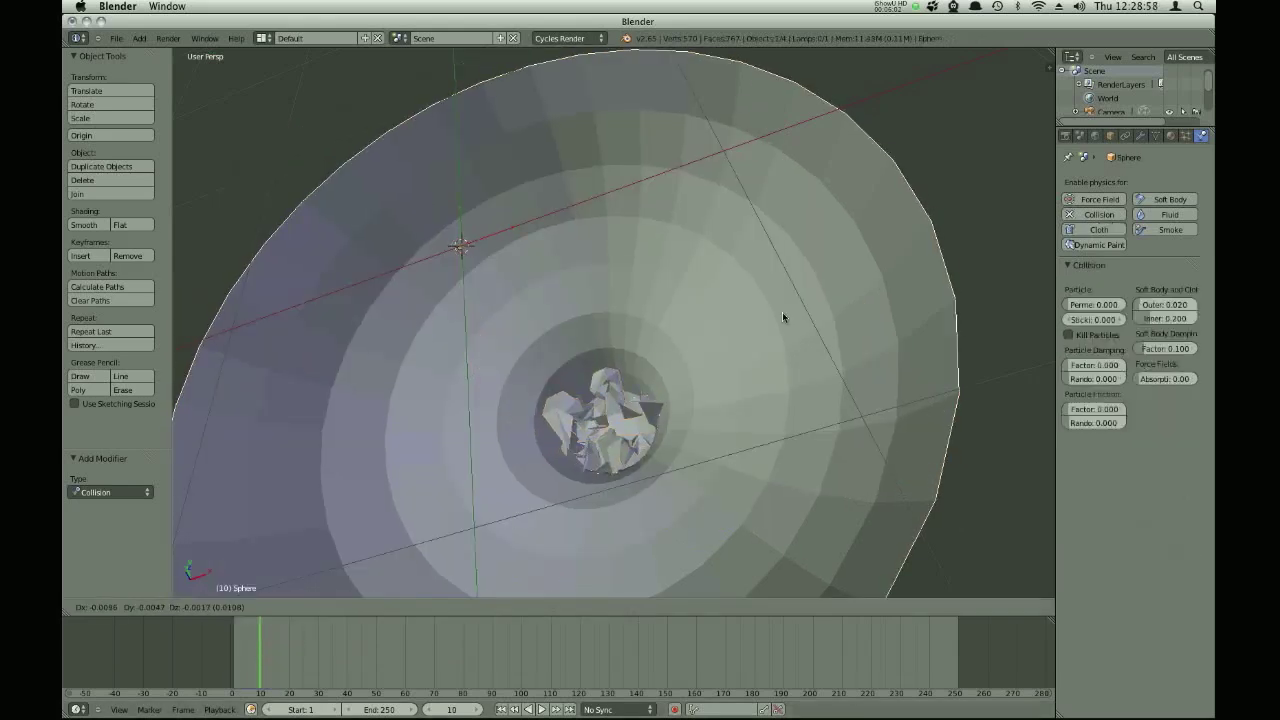
Hide the funnel to inspect the crumpled plane from several sides, and unhide it.
key(h)
middle_drag(667, 426, 634, 376)
middle_drag(593, 467, 621, 400)
scroll(603, 315, down, 10)
key(alt+h)
scroll(621, 400, down, 3)
Delete the funnel to see the crumpled plane alone, and undo the deletion.
key(a)
right_click(637, 289)
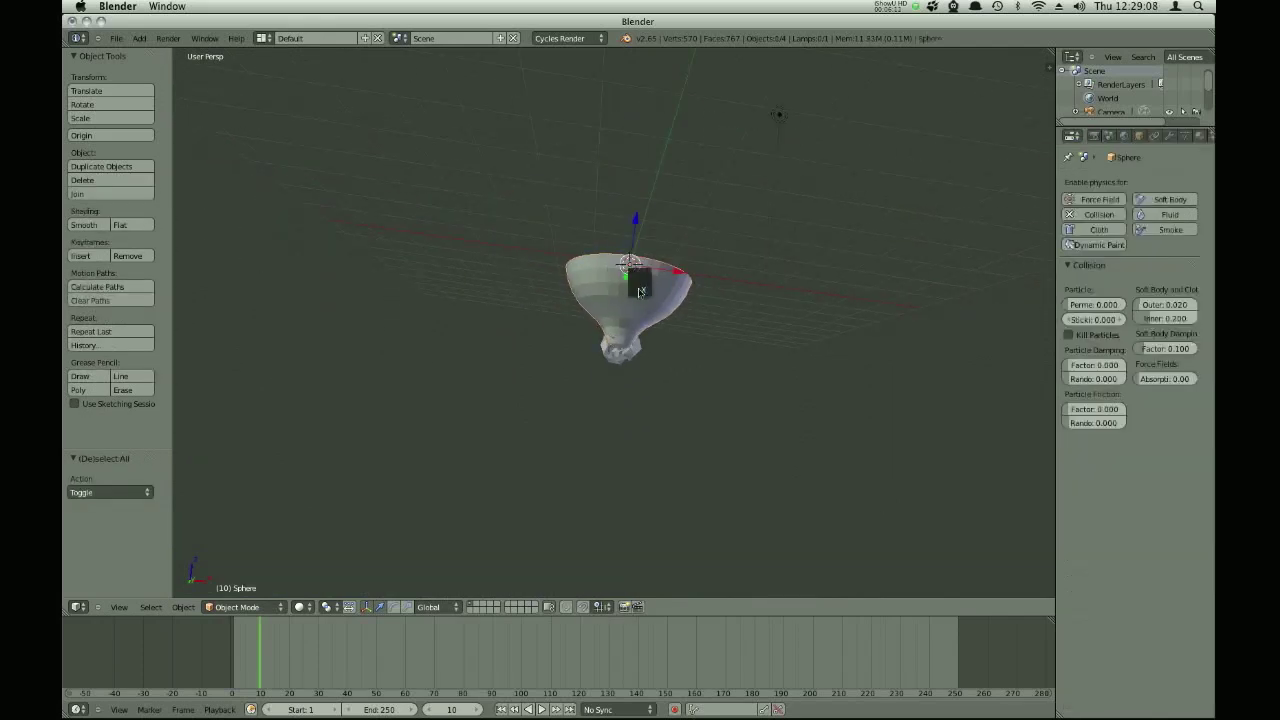
key(x)
click(637, 290)
scroll(622, 345, up, 3)
key(ctrl+z)
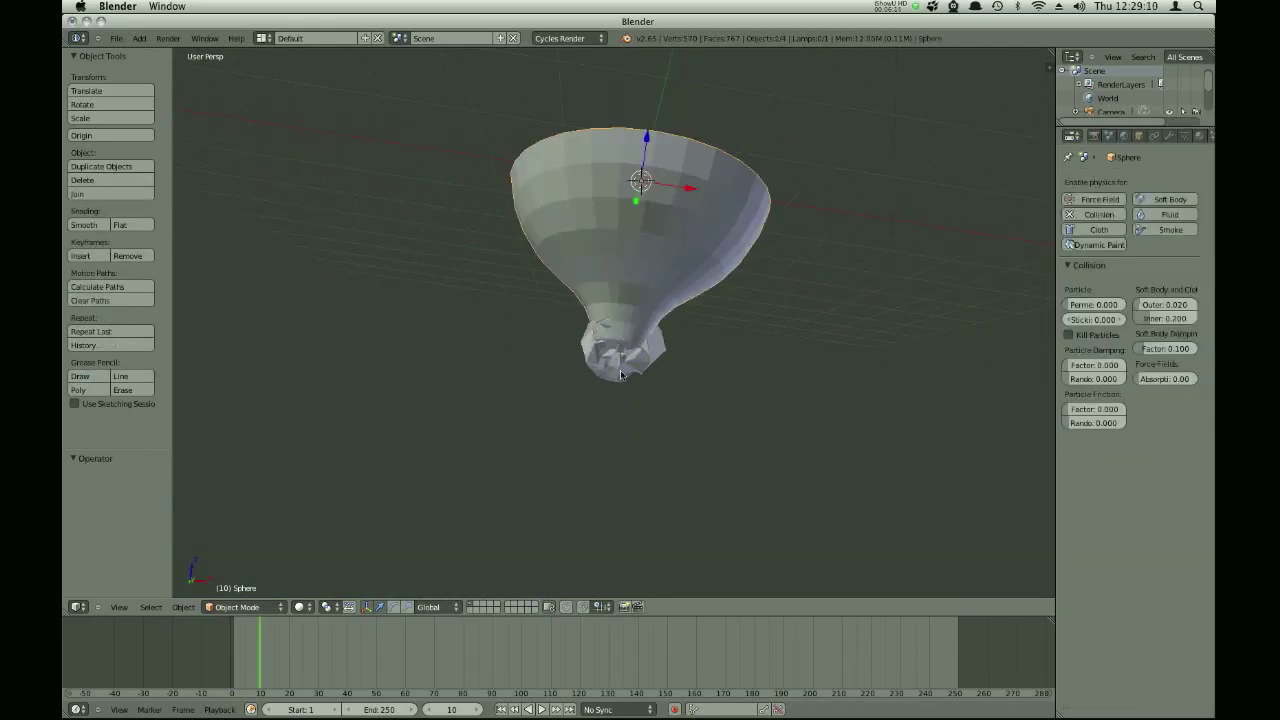
key(ctrl+z)
key(ctrl+z)
key(ctrl+z)
key(ctrl+z)
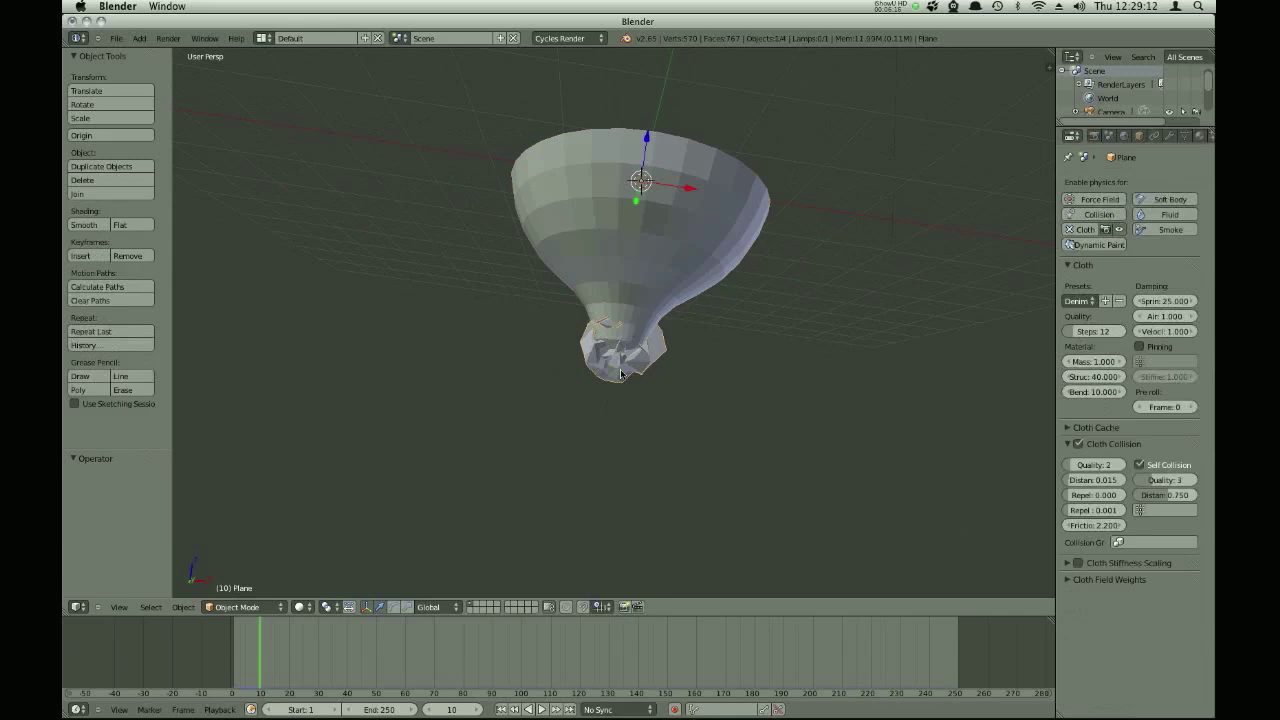
Set the funnel's Soft Body and Cloth outer collision thickness to 0.174 and widen the properties editor.
middle_drag(598, 243, 610, 259)
right_click(610, 259)
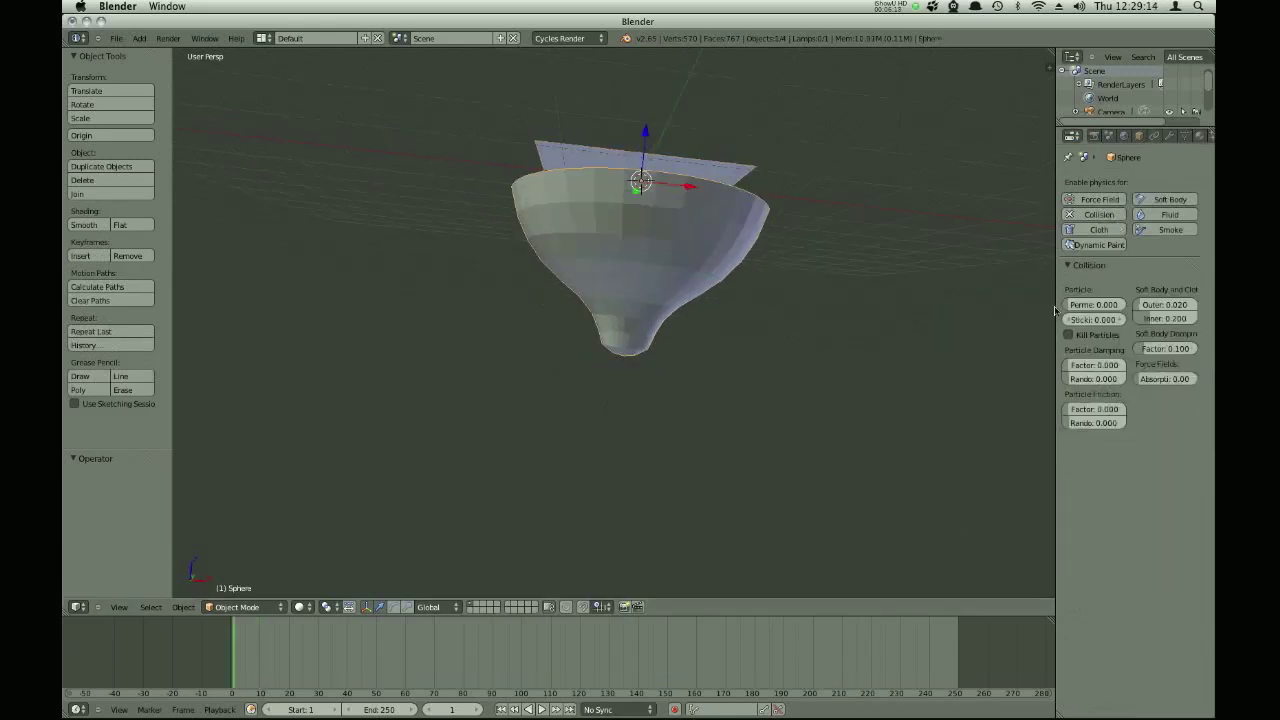
shift+middle_drag(622, 304, 602, 338)
drag(1150, 306, 1159, 306)
middle_drag(728, 262, 623, 352)
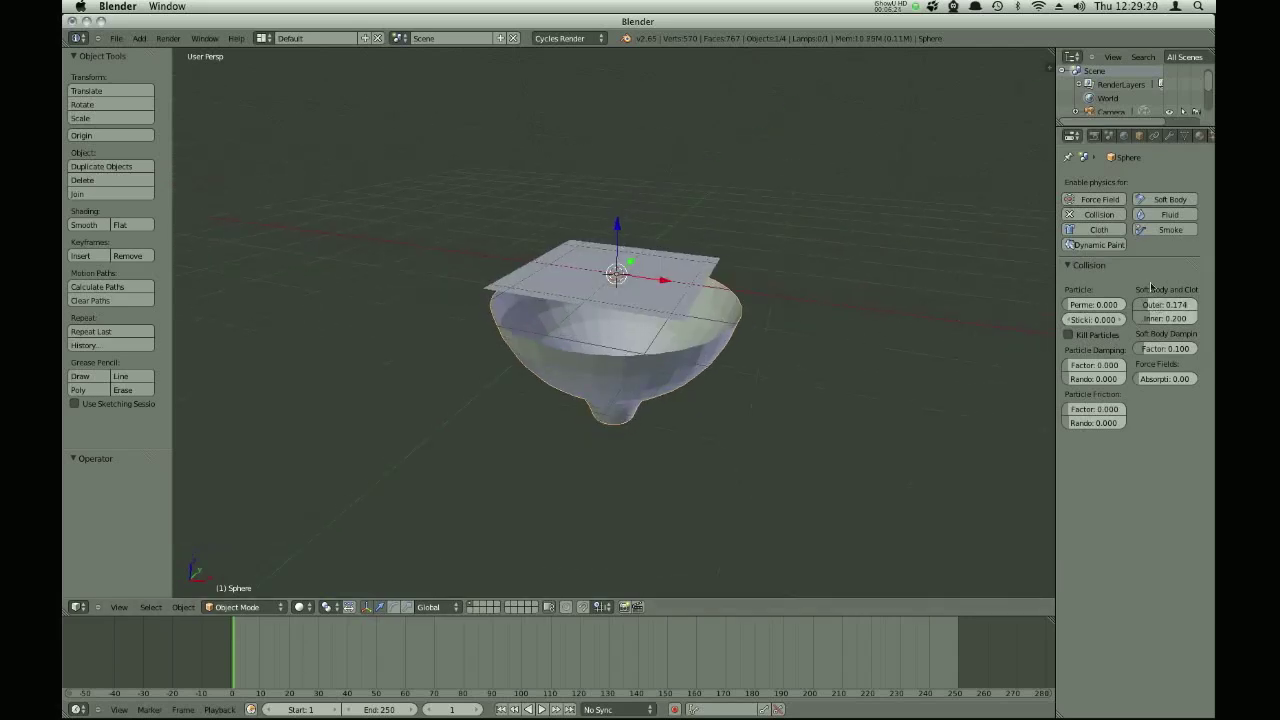
drag(1056, 259, 993, 257)
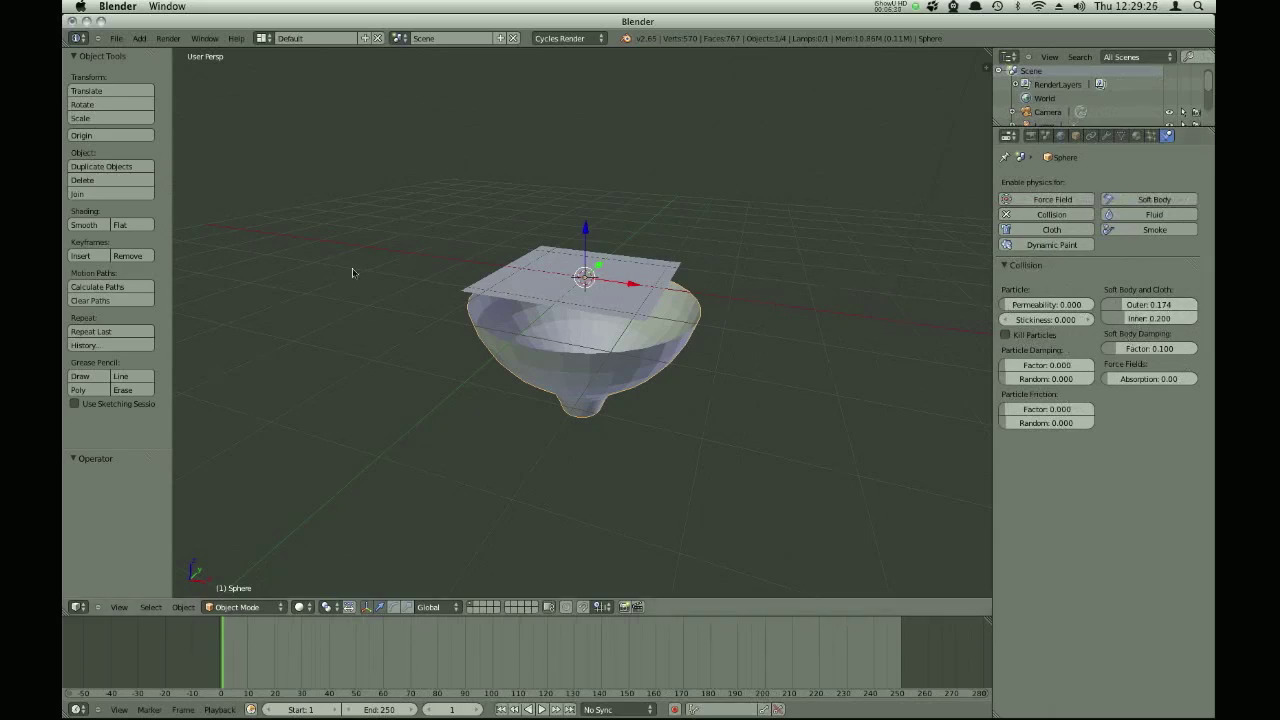
Play the cloth simulation from the front in wireframe and stop it.
key(KP_1)
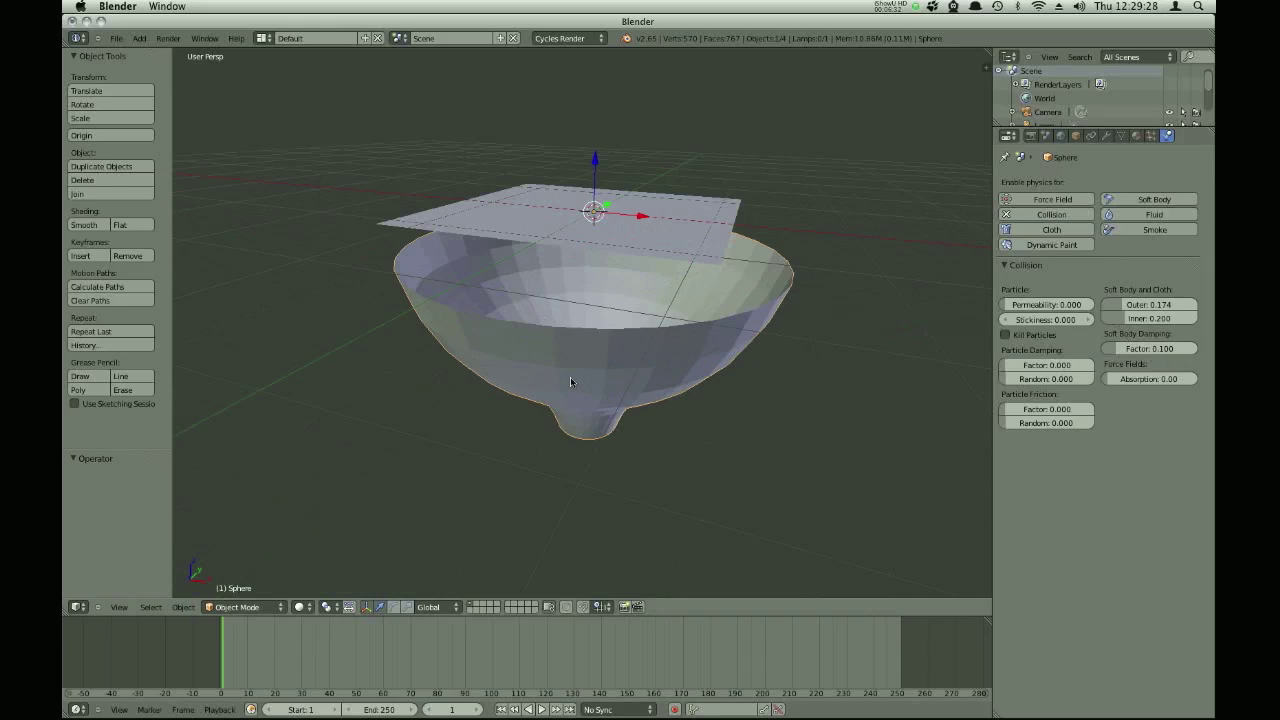
key(alt+a)
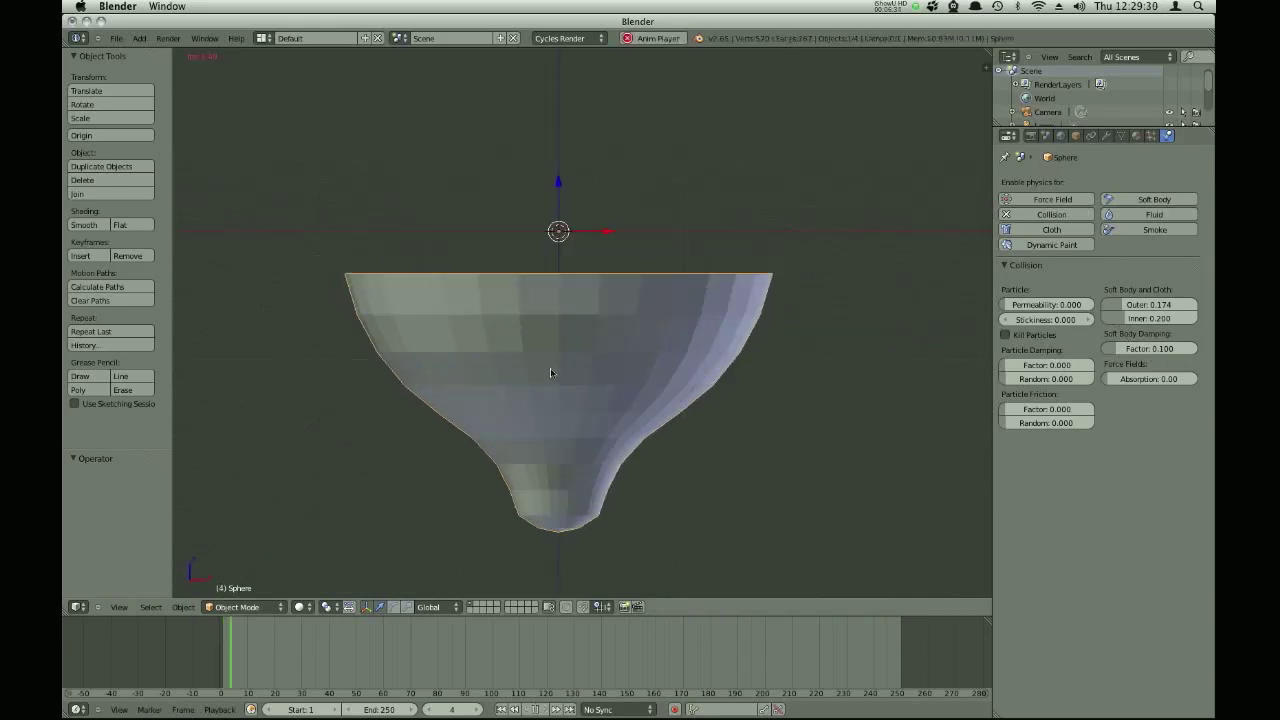
key(z)
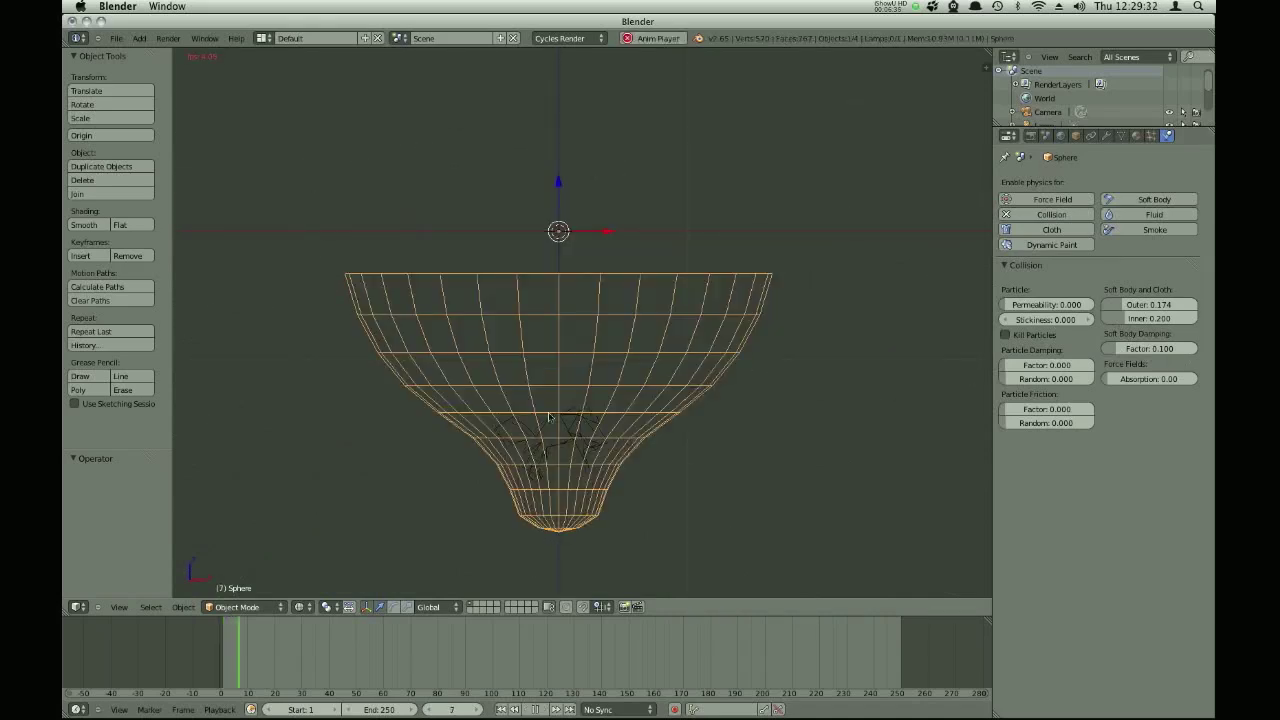
key(Escape)
middle_drag(552, 418, 544, 342)
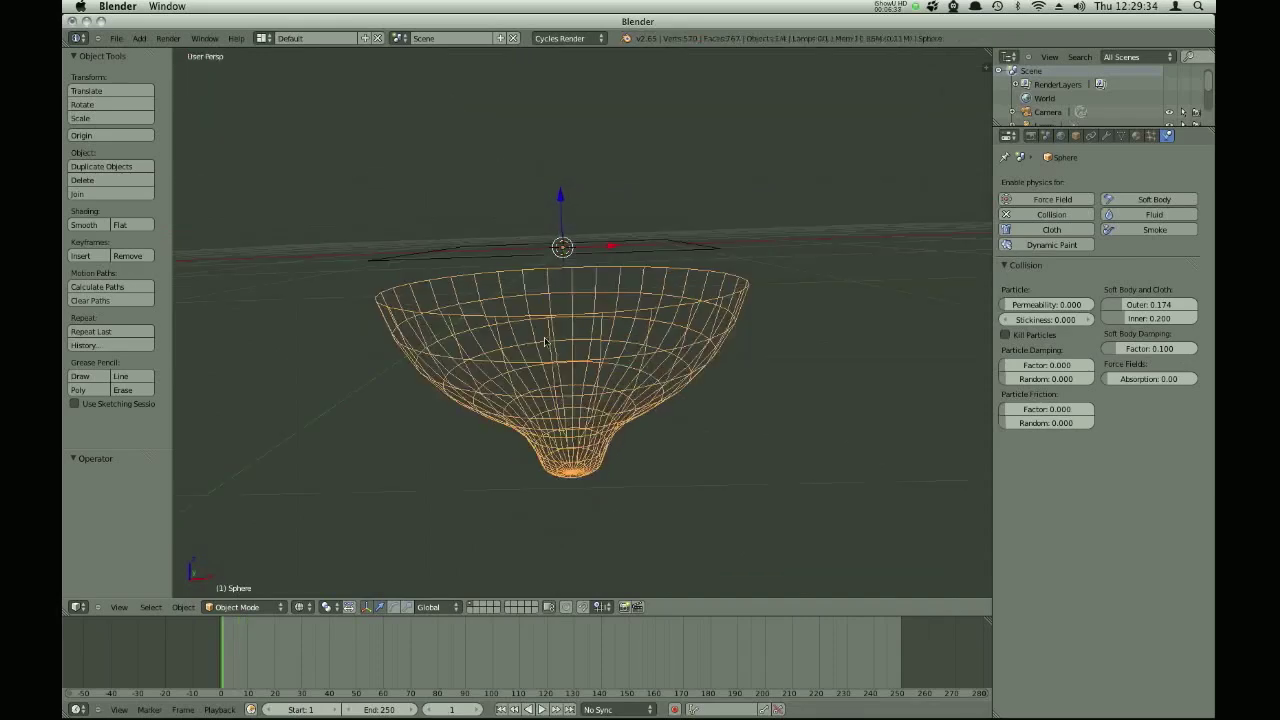
Replay the simulation in solid view looking into the funnel, stop it and go to frame 5.
key(z)
mouse_move(230, 654)
mouse_down()
mouse_move(250, 658)
mouse_move(222, 665)
mouse_up()
key(alt+a)
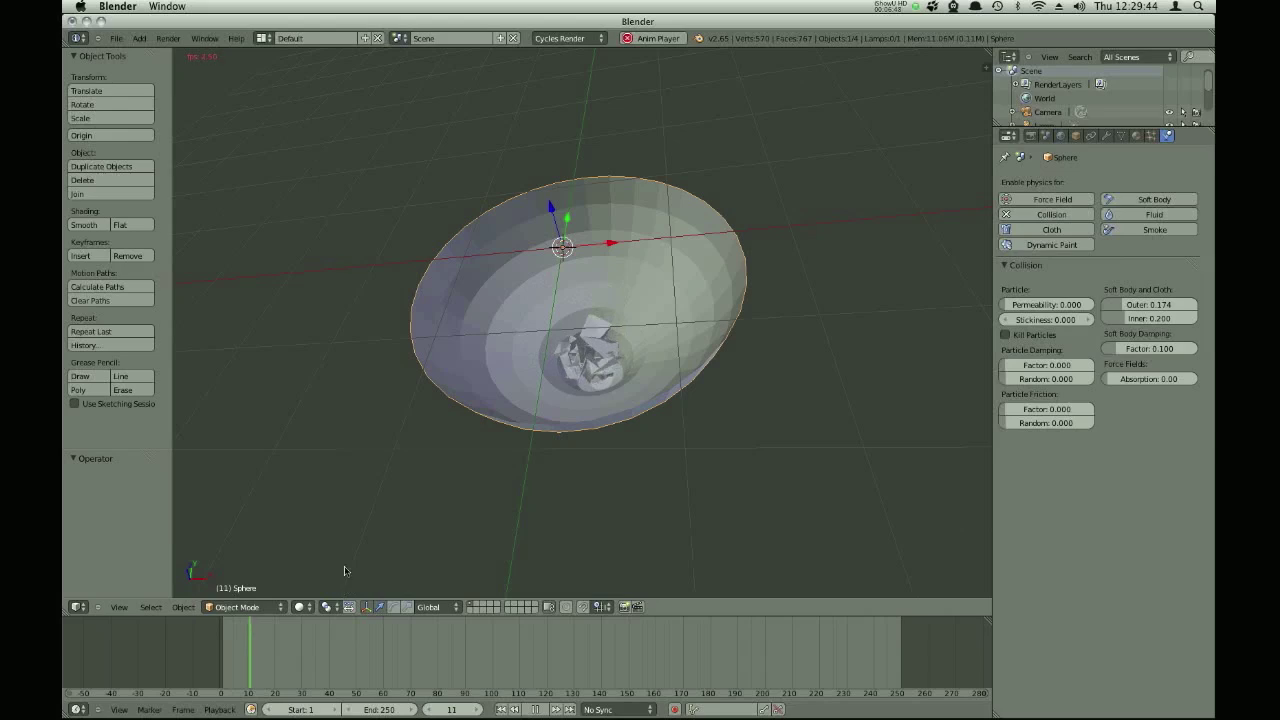
key(Escape)
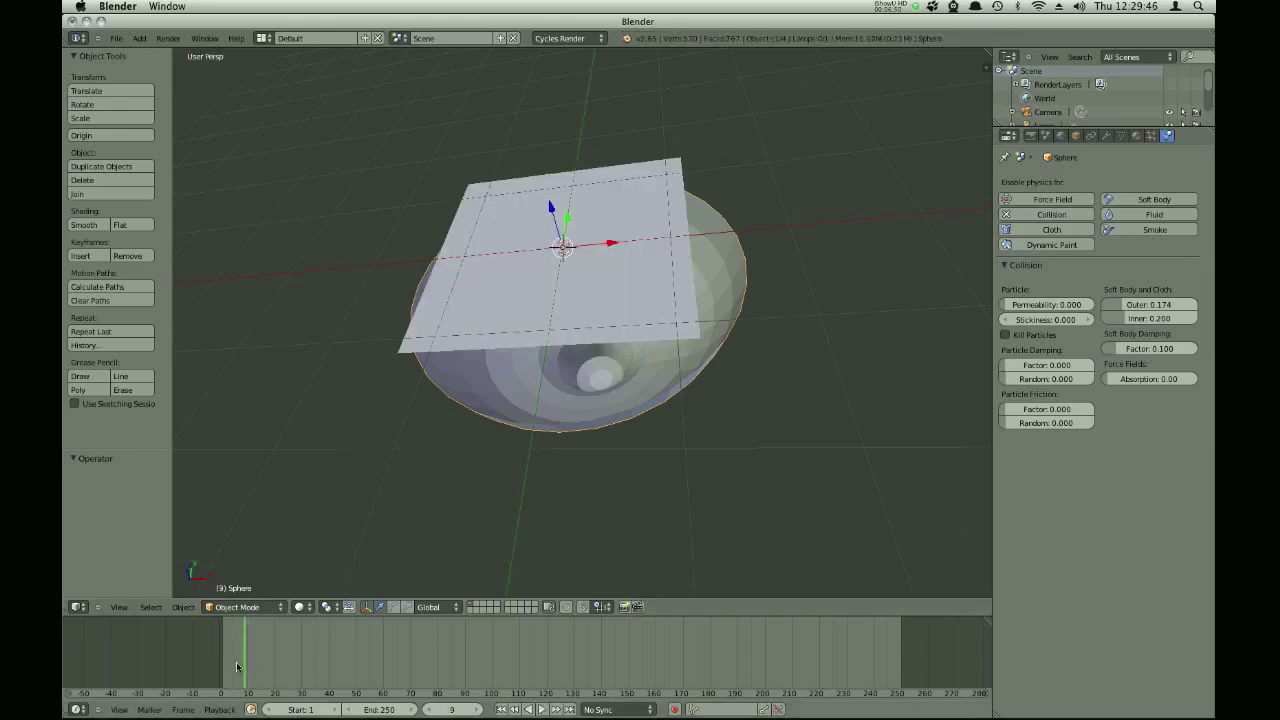
click(236, 662)
drag(230, 666, 228, 666)
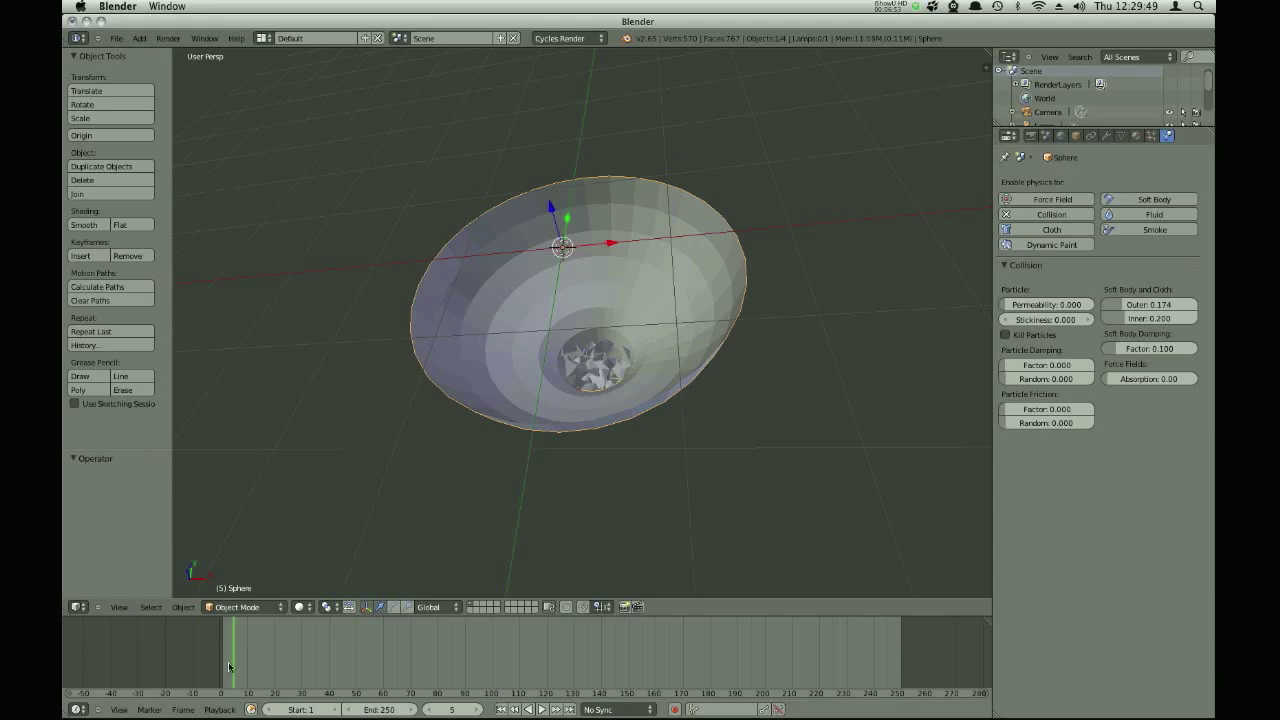
Hide everything except the crumpled plane and apply its Cloth modifier.
scroll(609, 362, up, 5)
right_click(607, 357)
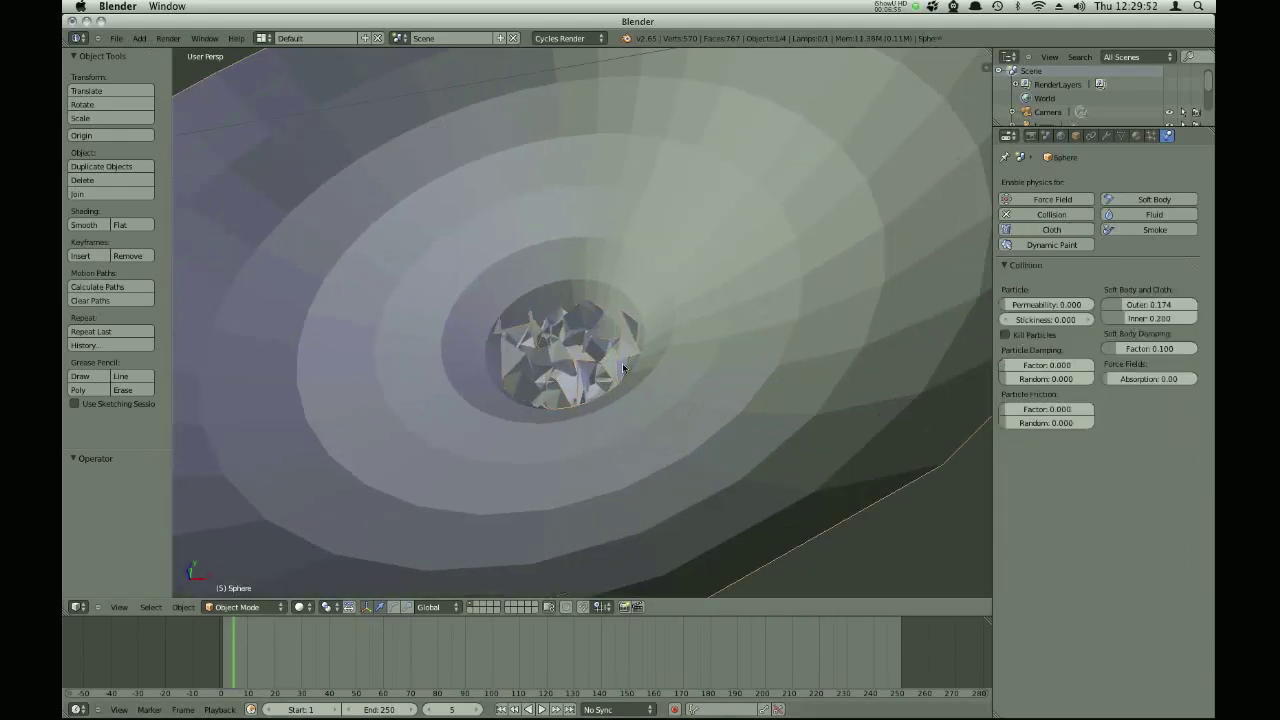
key(shift+h)
middle_drag(620, 320, 545, 374)
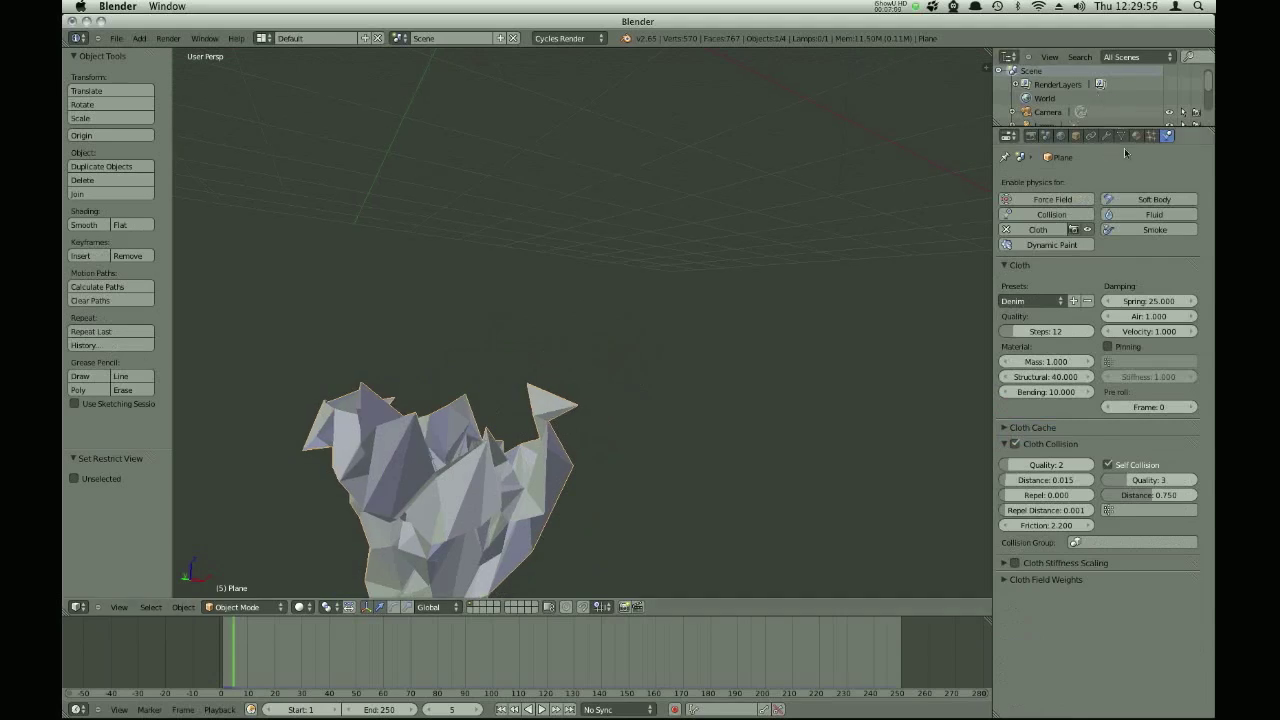
click(1106, 136)
click(1044, 232)
middle_drag(765, 355, 720, 369)
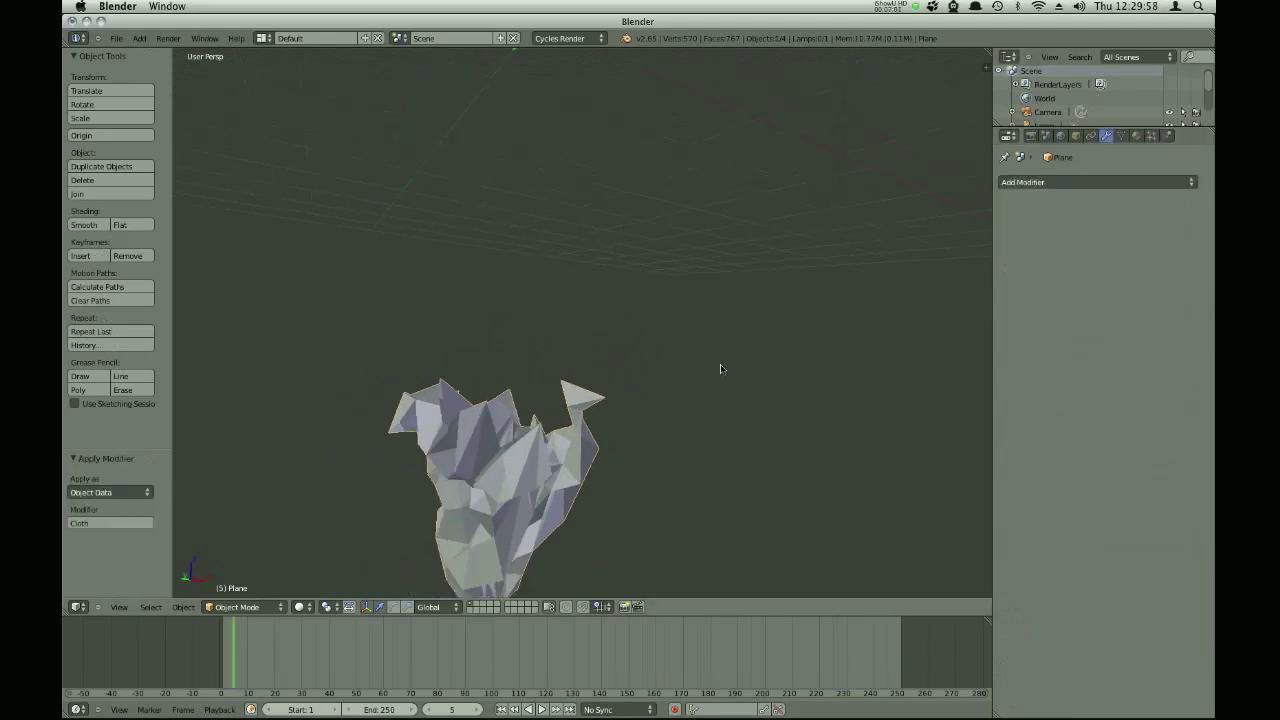
Unhide the funnel and delete it.
key(alt+h)
right_click(668, 282)
key(x)
click(668, 282)
scroll(640, 396, down, 3)
Undo the funnel's deletion, the applied Cloth modifier and the hiding.
key(ctrl+z)
key(ctrl+z)
key(ctrl+z)
key(ctrl+z)
key(ctrl+z)
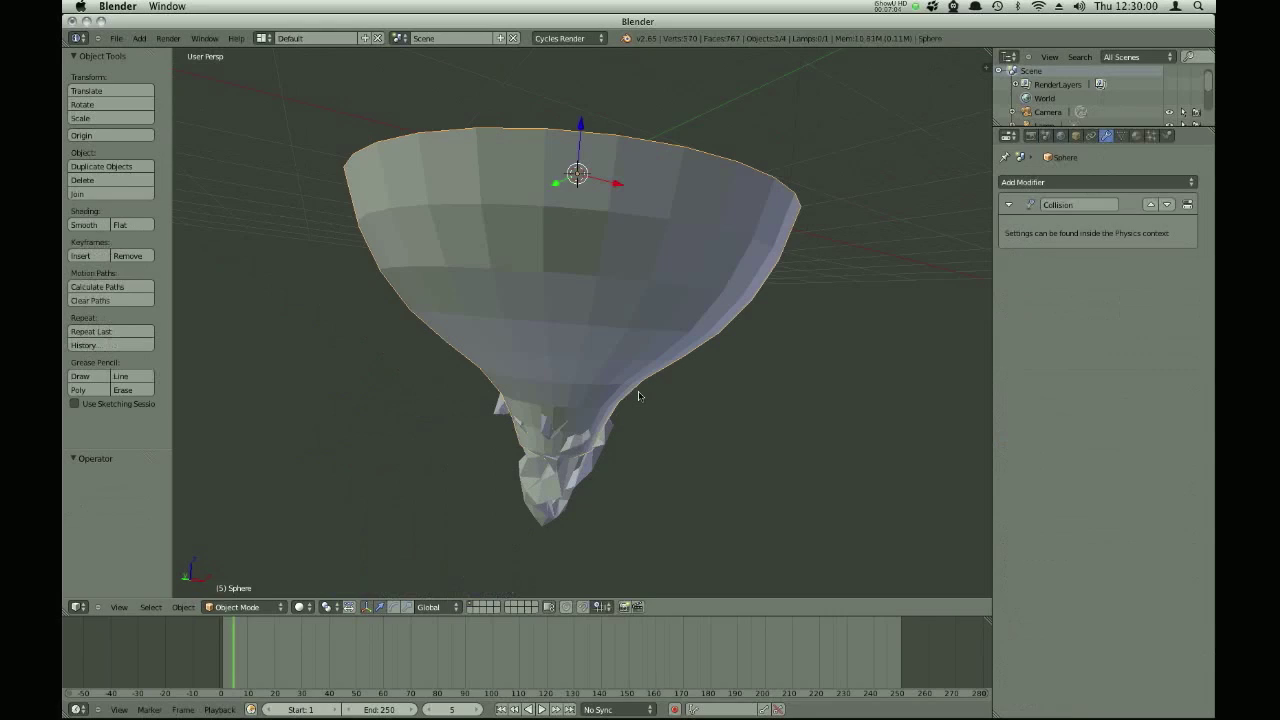
key(ctrl+z)
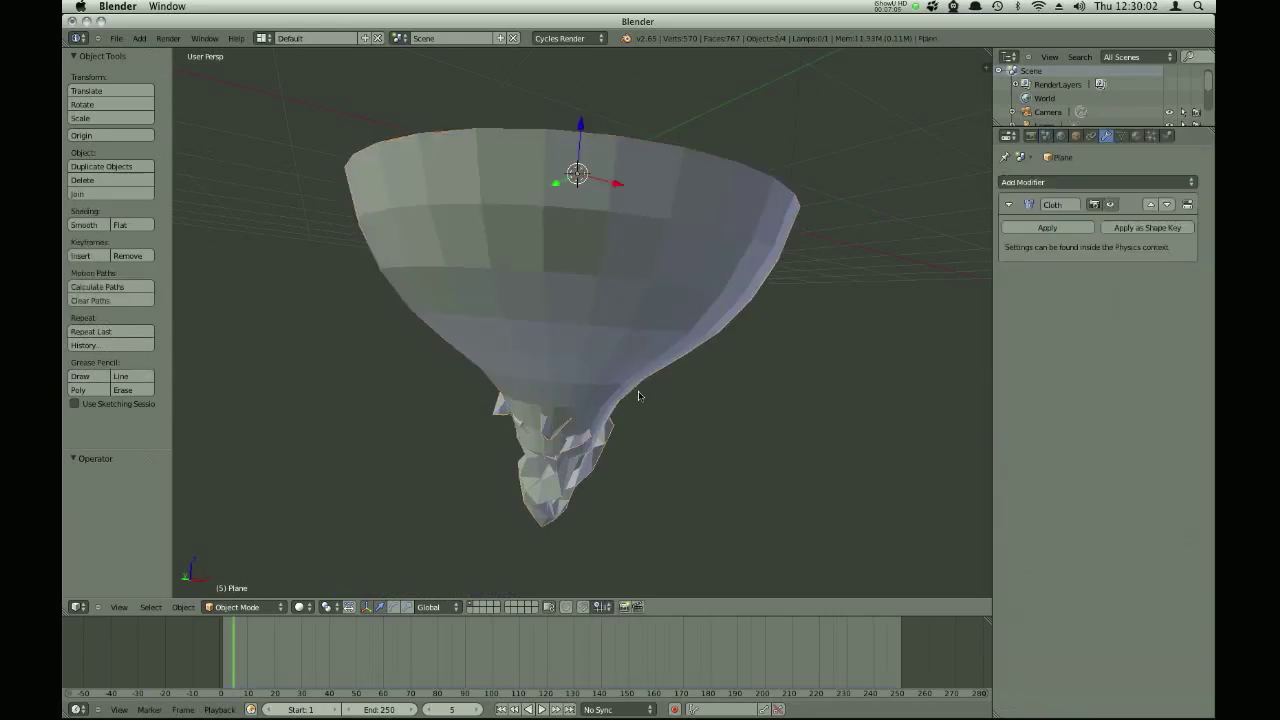
key(ctrl+z)
Set the funnel's collision thickness to 0.320 outer and 0.390 inner, and play the simulation again.
middle_drag(639, 396, 511, 370)
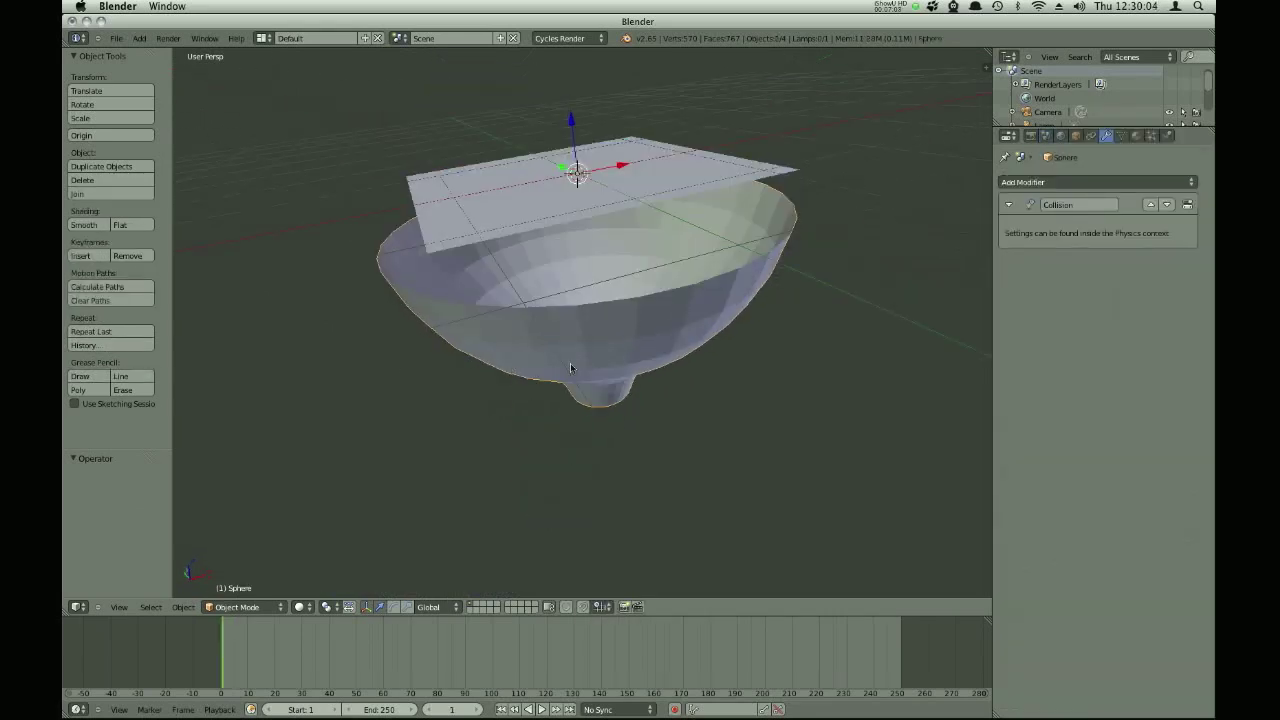
click(1166, 136)
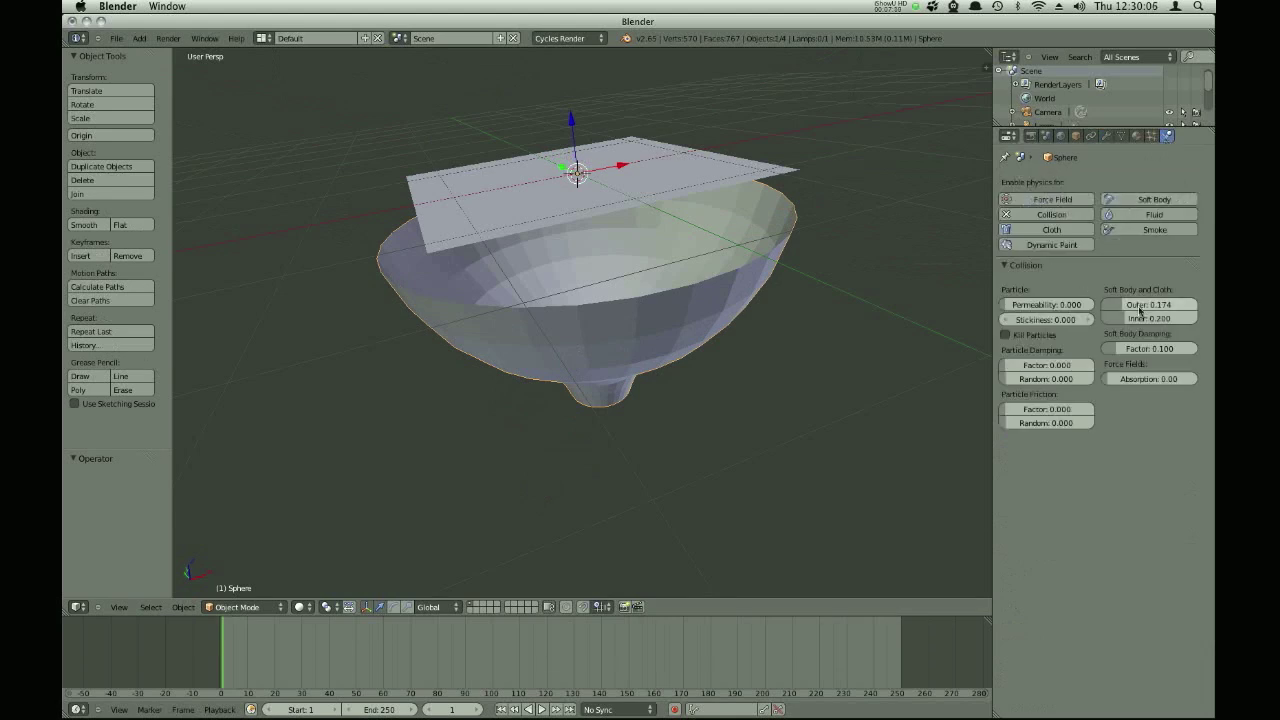
mouse_move(1161, 322)
mouse_down()
mouse_move(1177, 321)
mouse_move(1156, 307)
mouse_up()
key(alt+a)
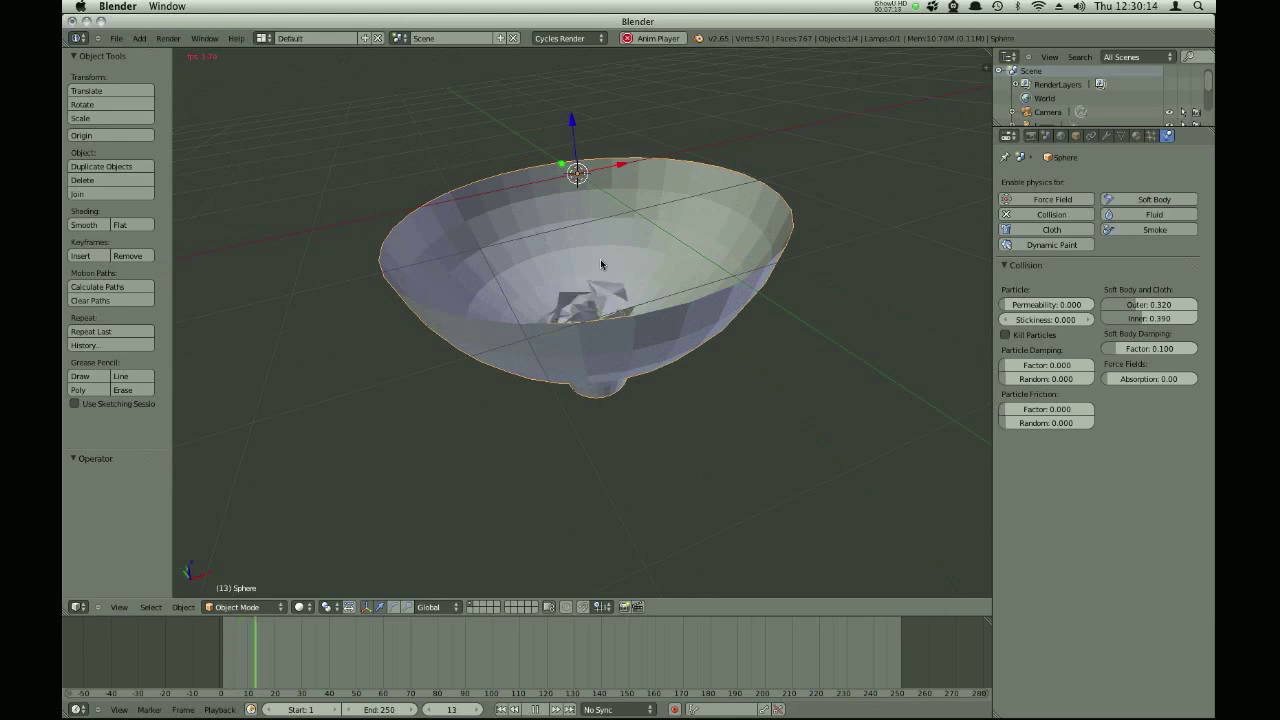
Stop the simulation, go to frame 13 and delete the funnel around the crumpled plane.
key(Escape)
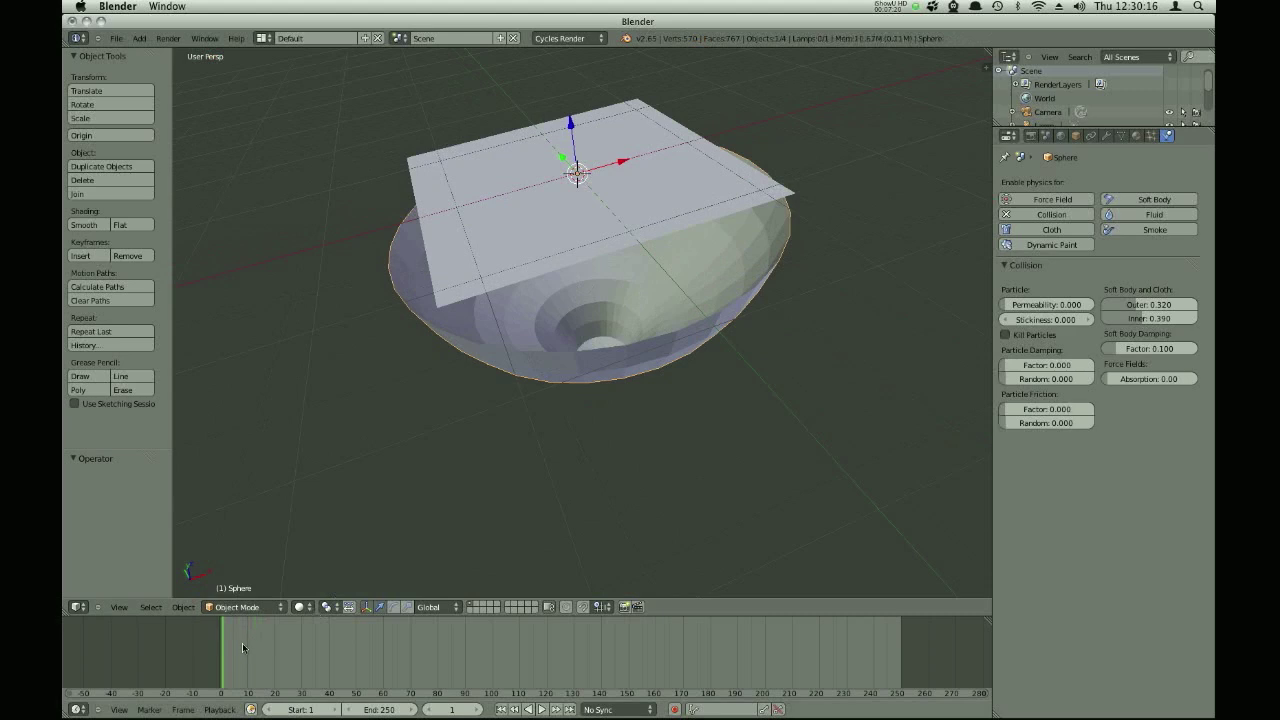
drag(243, 643, 257, 650)
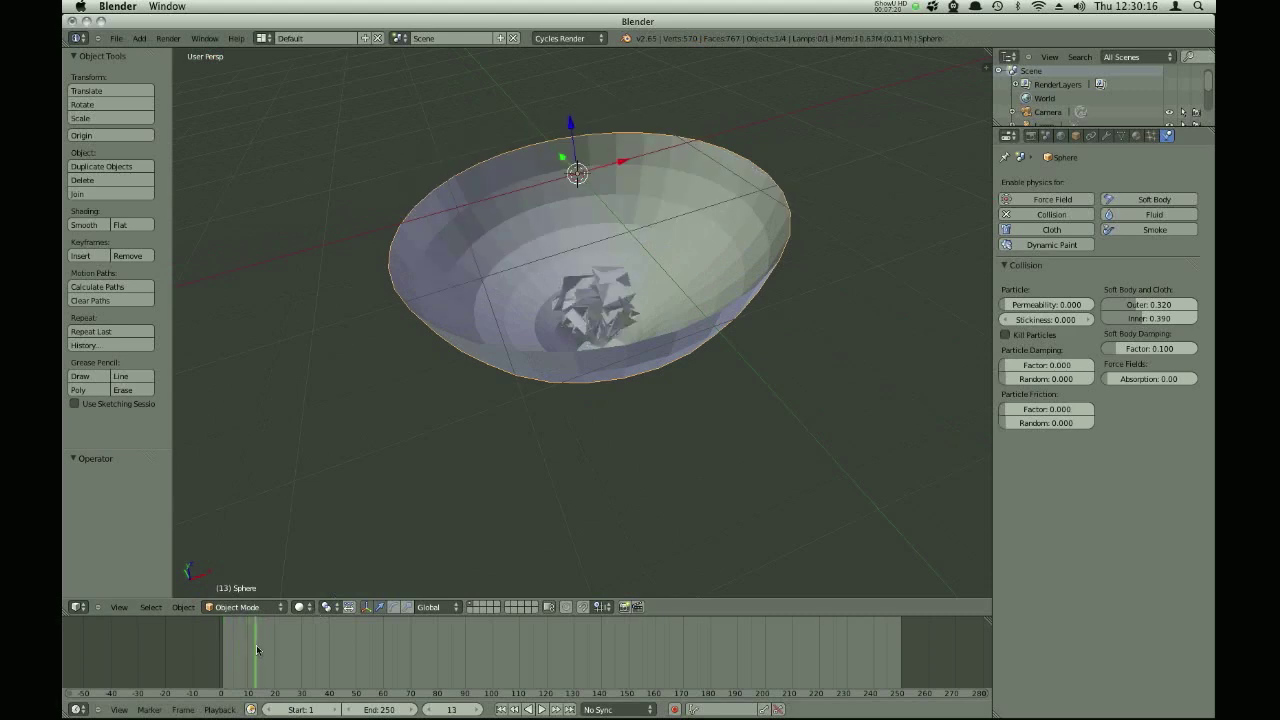
key(x)
click(718, 228)
Apply the crumpled plane's Cloth modifier and move its geometry to its origin.
right_click(595, 305)
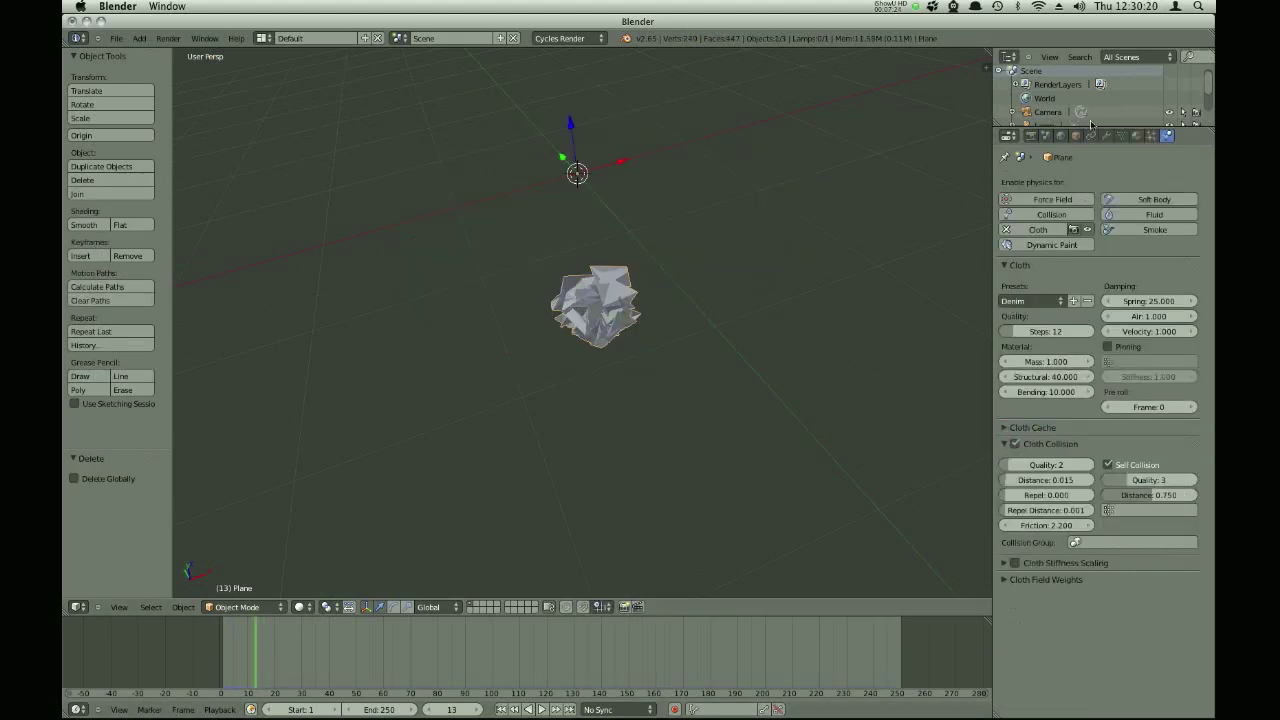
click(1107, 138)
click(1047, 227)
key(shift+ctrl+alt+c)
click(679, 240)
key(KP_1)
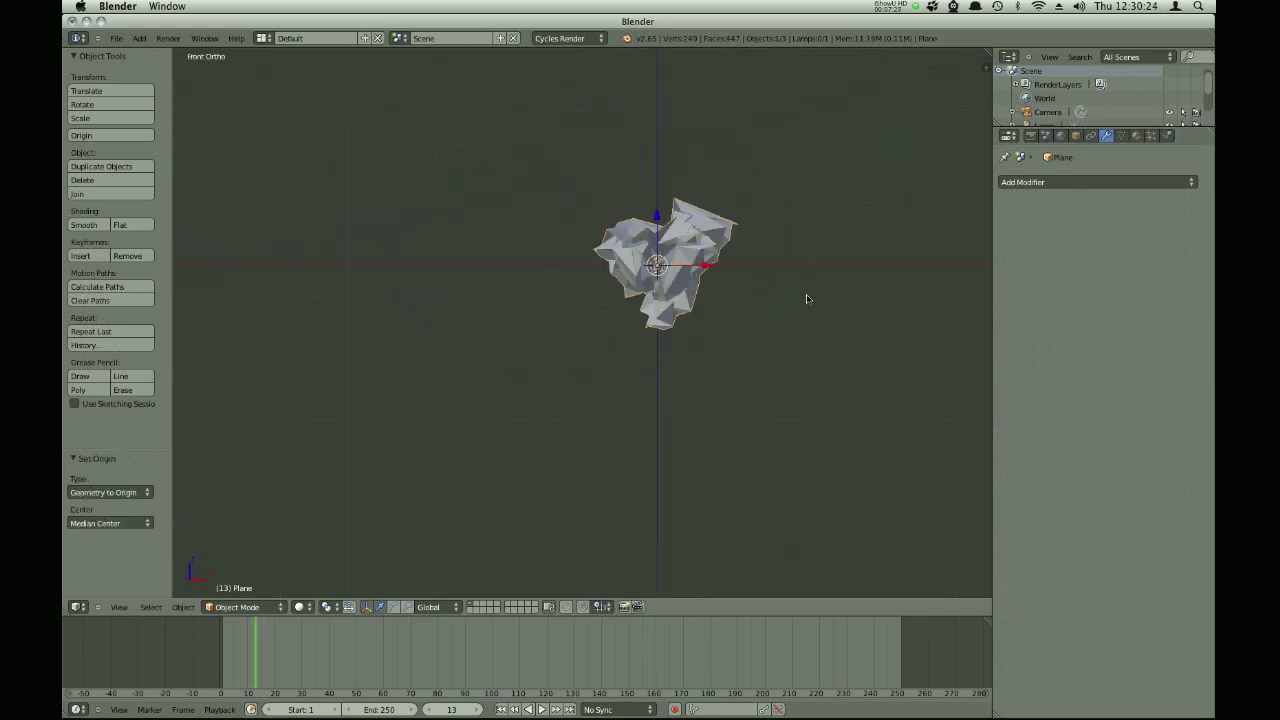
Start the Screencast Keys display in the 3D view.
key(n)
scroll(924, 549, down, 5)
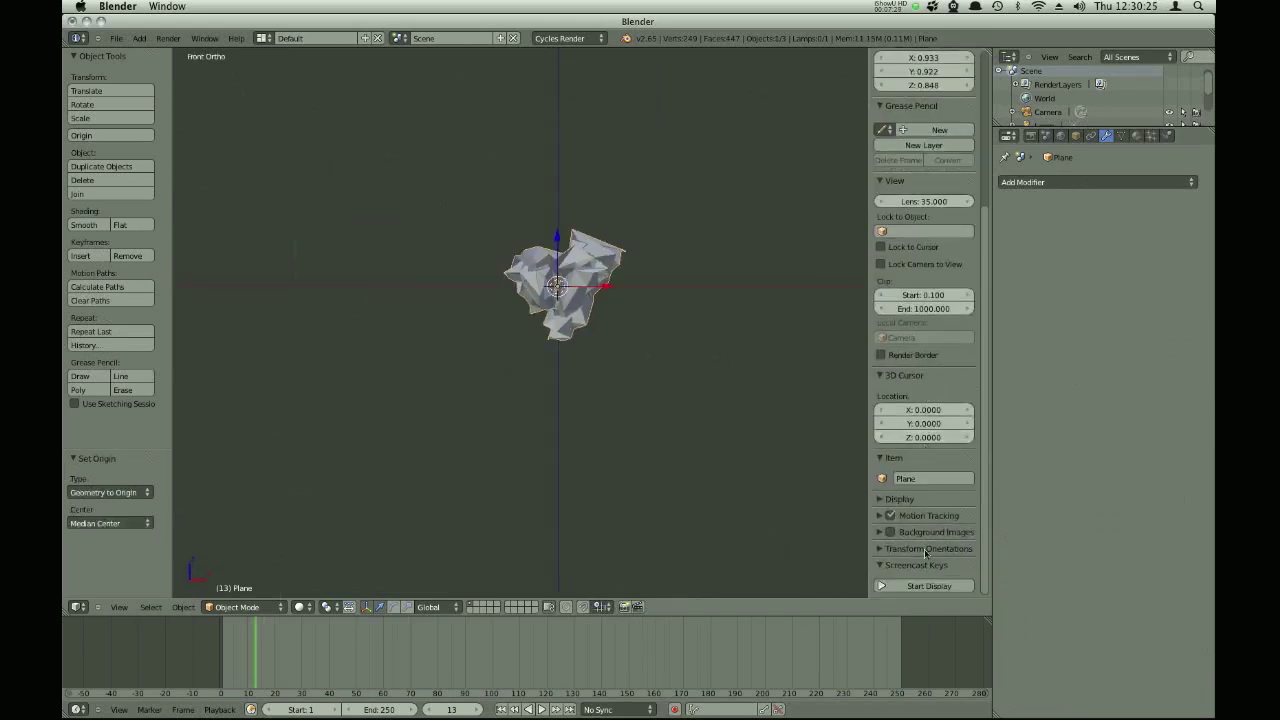
click(880, 585)
key(n)
Round the whole crumpled mesh with To Sphere at a factor of about 0.458.
key(Tab)
key(a)
key(a)
key(a)
key(alt+shift+s)
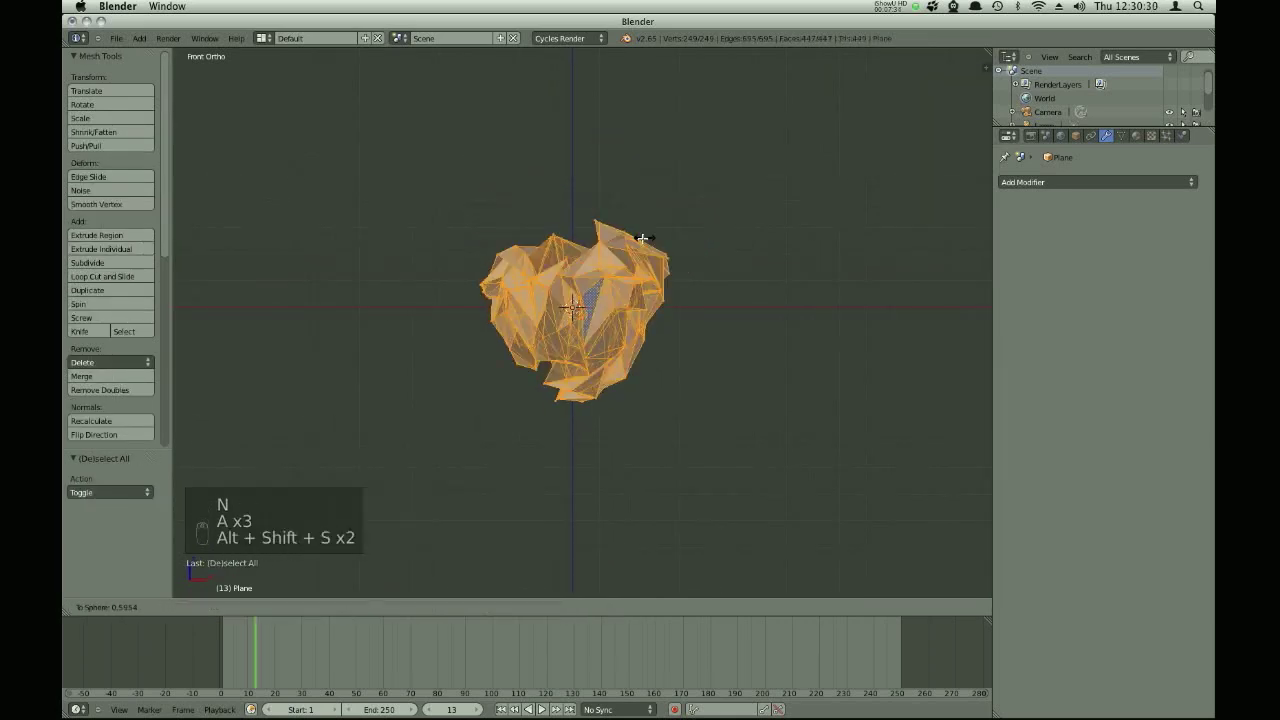
right_click(652, 244)
key(alt+shift+s)
right_click(655, 254)
key(alt+shift+s)
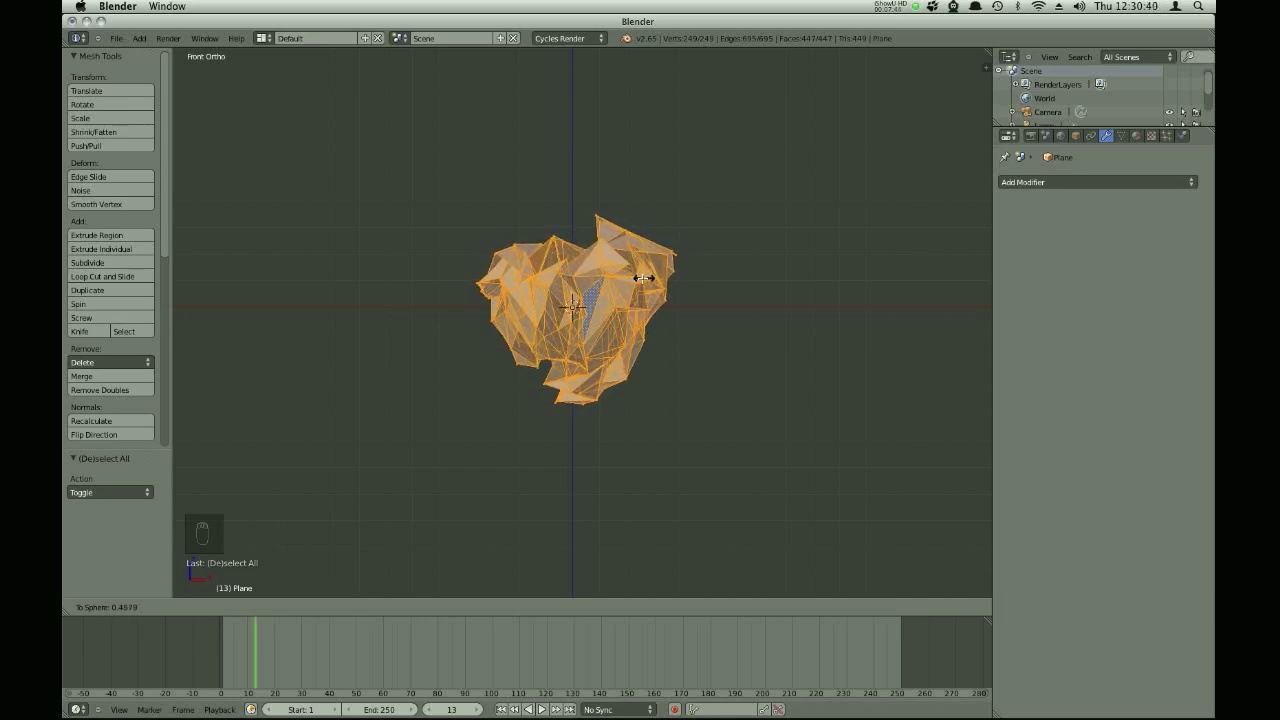
click(608, 286)
middle_drag(608, 286, 496, 335)
key(alt+shift+s)
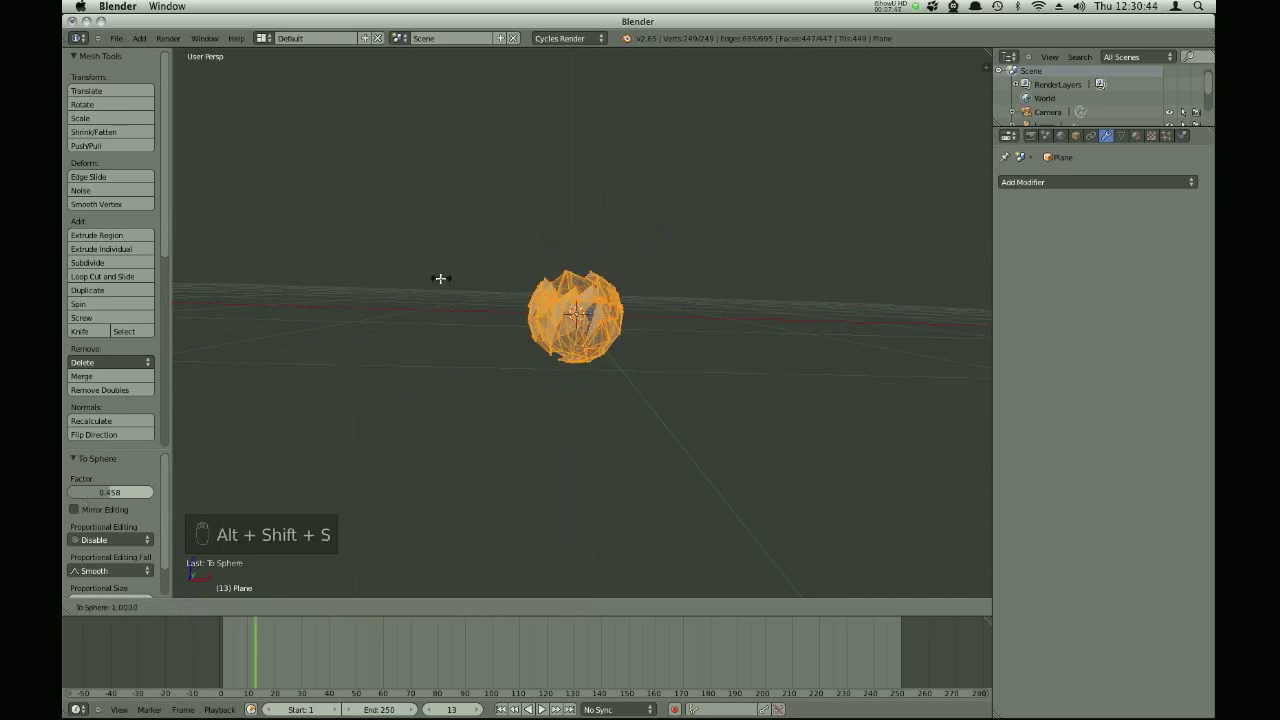
right_click(442, 279)
key(Tab)
key(KP_1)
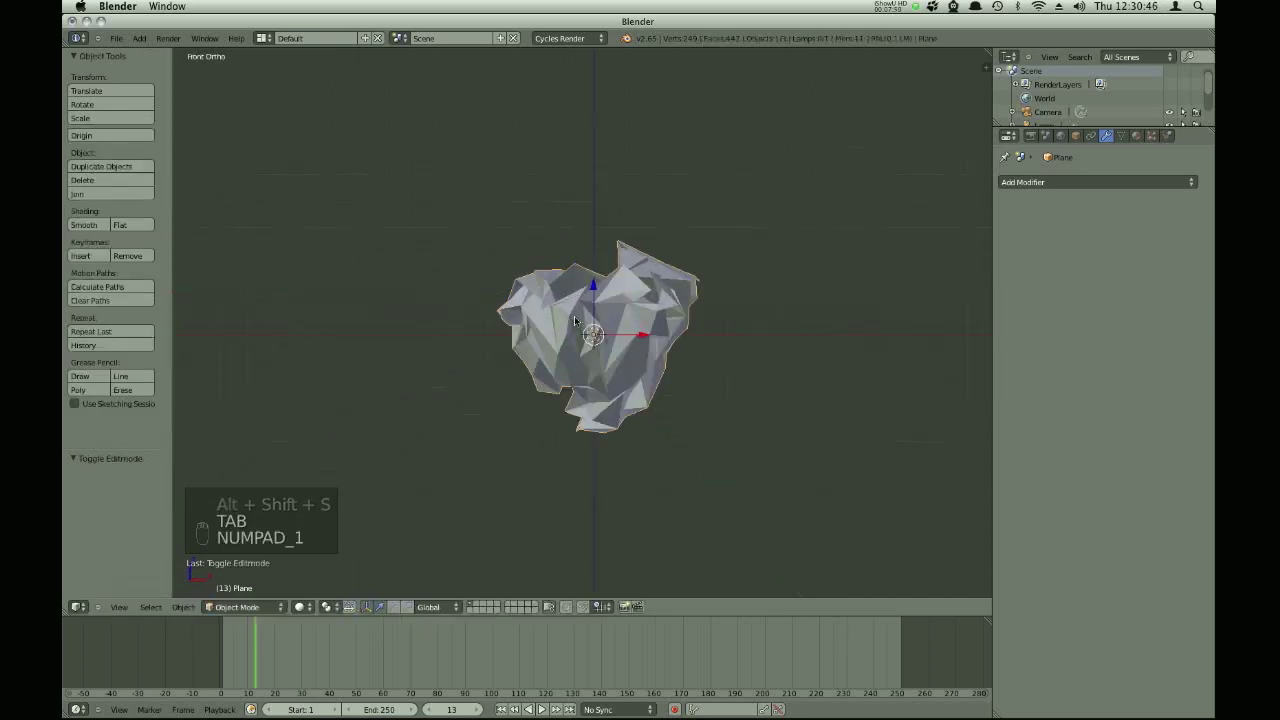
middle_drag(603, 299, 604, 336)
Round all of the crumpled mesh slightly more with To Sphere at a factor of about 0.16.
key(Tab)
key(a)
key(a)
key(a)
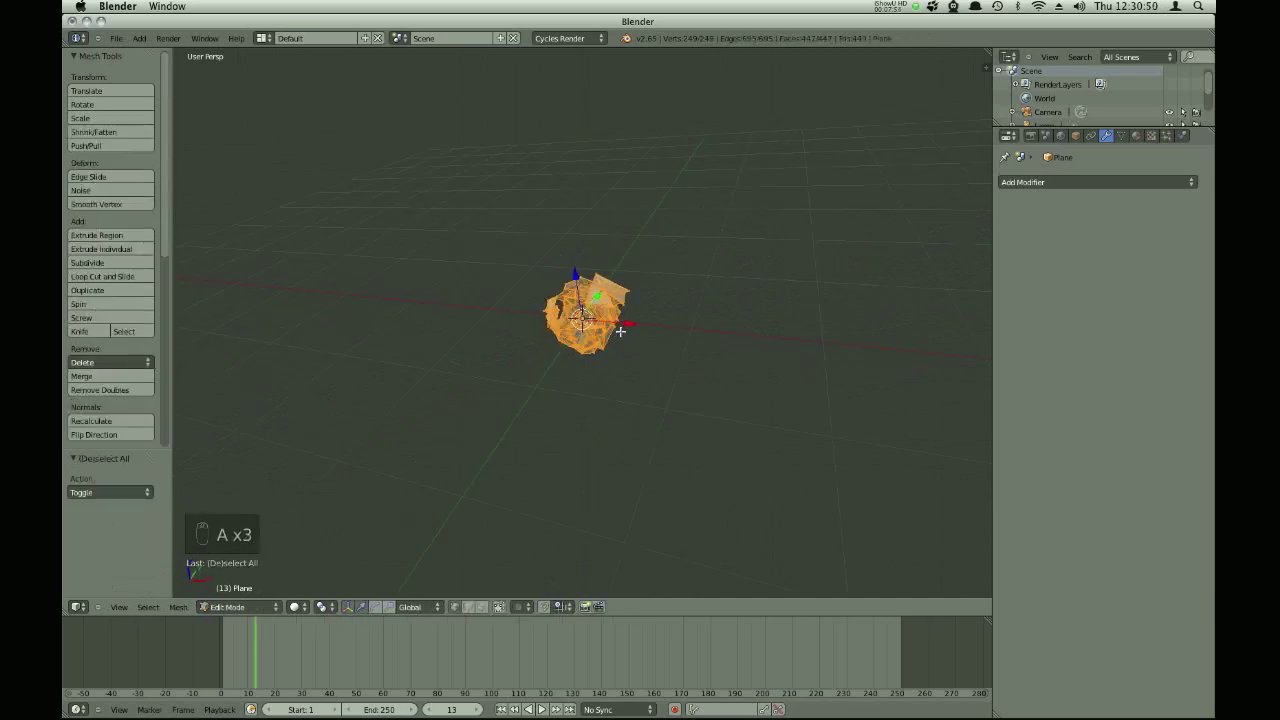
key(alt+shift+s)
right_click(662, 330)
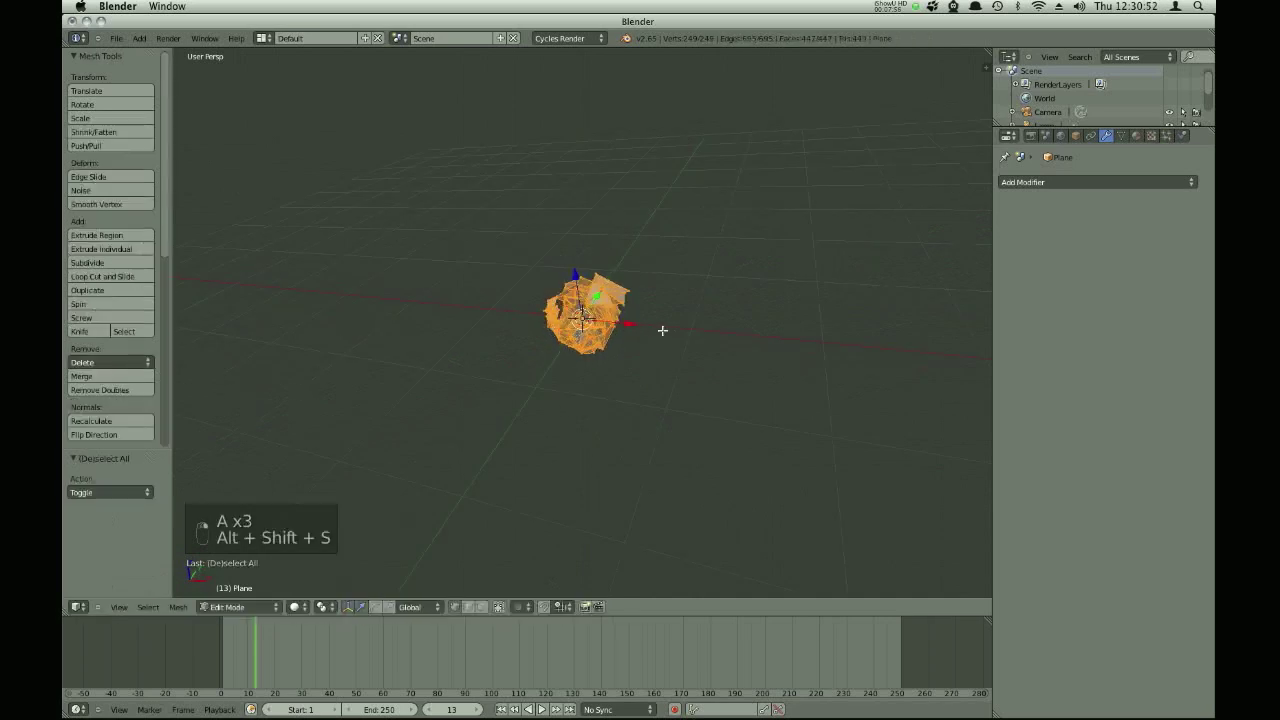
key(alt+shift+s)
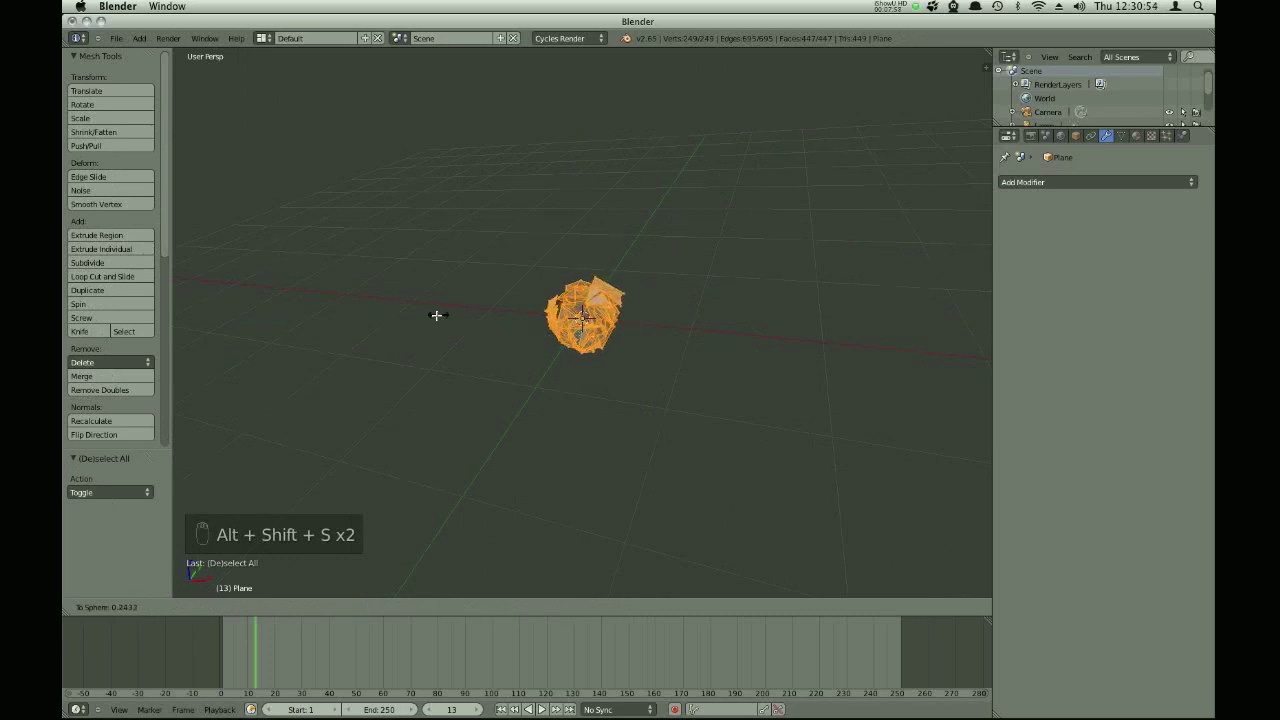
right_click(422, 325)
key(alt+shift+s)
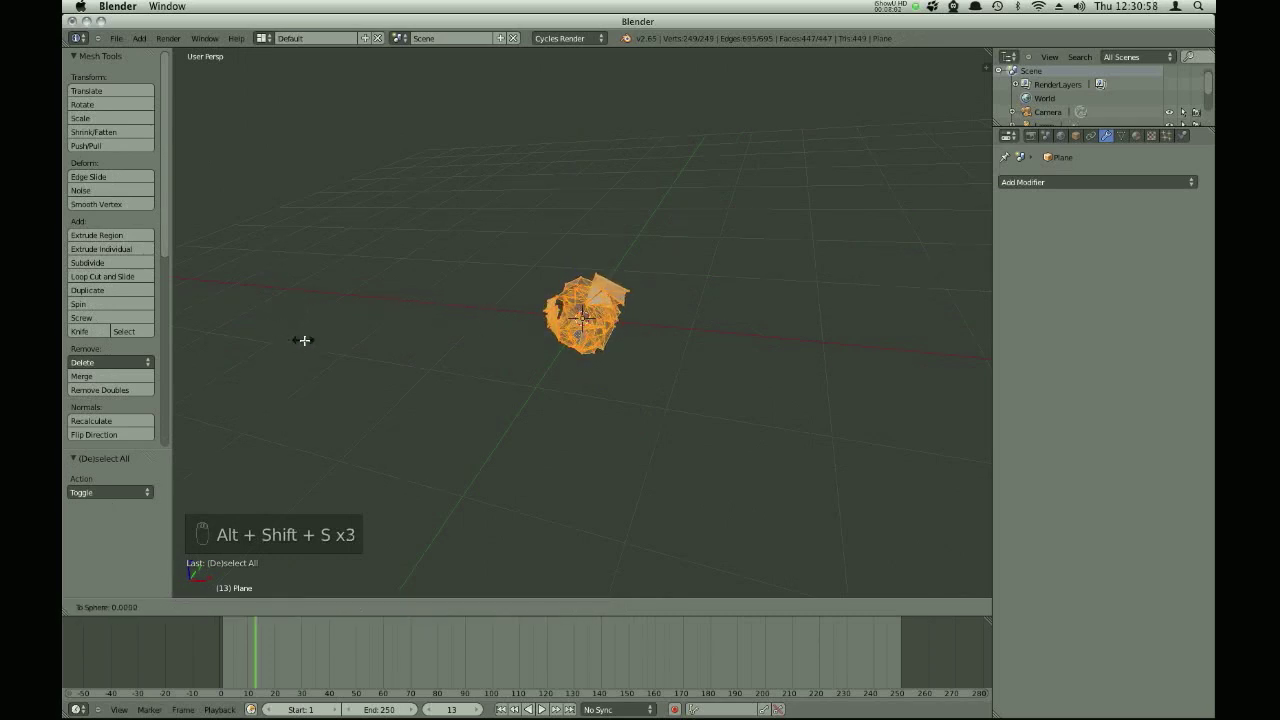
click(432, 338)
key(Tab)
Inspect the rounded paper ball's shape from the front and from other angles.
key(KP_1)
scroll(443, 457, up, 5)
shift+middle_drag(686, 366, 598, 390)
key(KP_1)
key(KP_0)
key(KP_1)
scroll(559, 313, down, 2)
shift+middle_drag(561, 213, 596, 315)
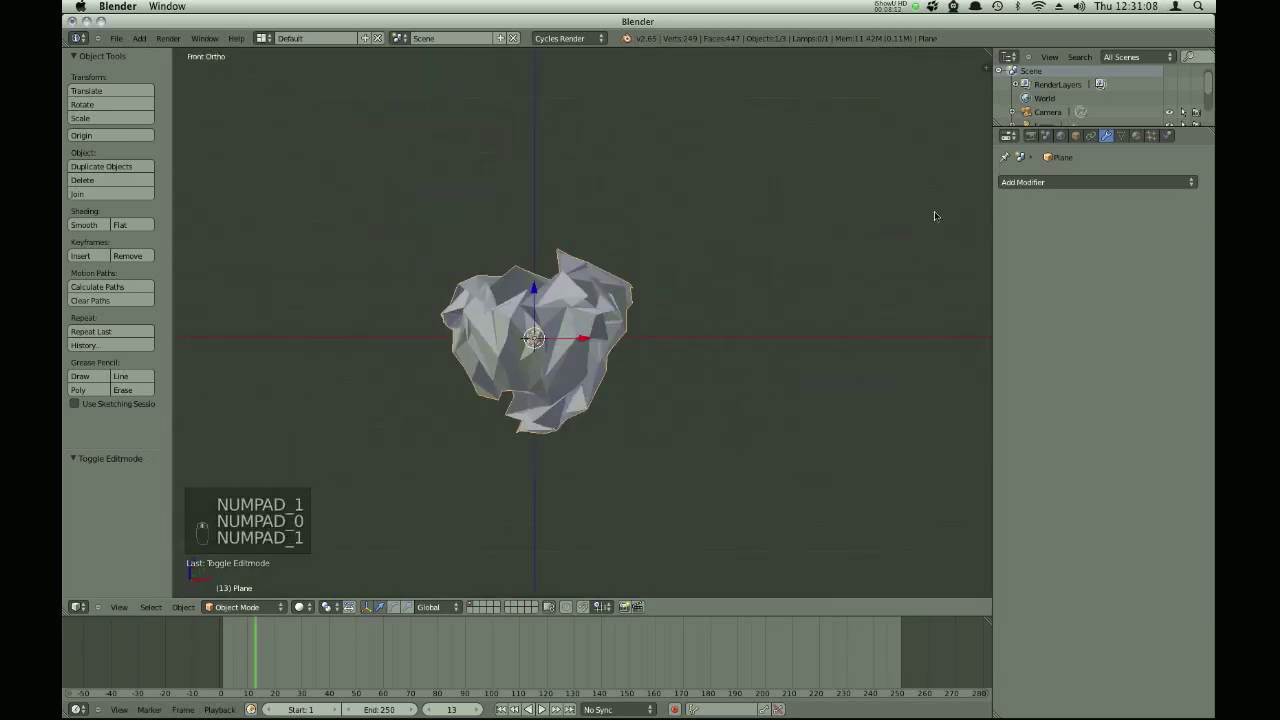
Set the paper ball's shading to smooth.
click(89, 225)
mouse_move(650, 262)
middle_down()
mouse_move(550, 272)
mouse_move(658, 247)
mouse_move(722, 252)
mouse_move(624, 292)
middle_up()
scroll(550, 272, up, 3)
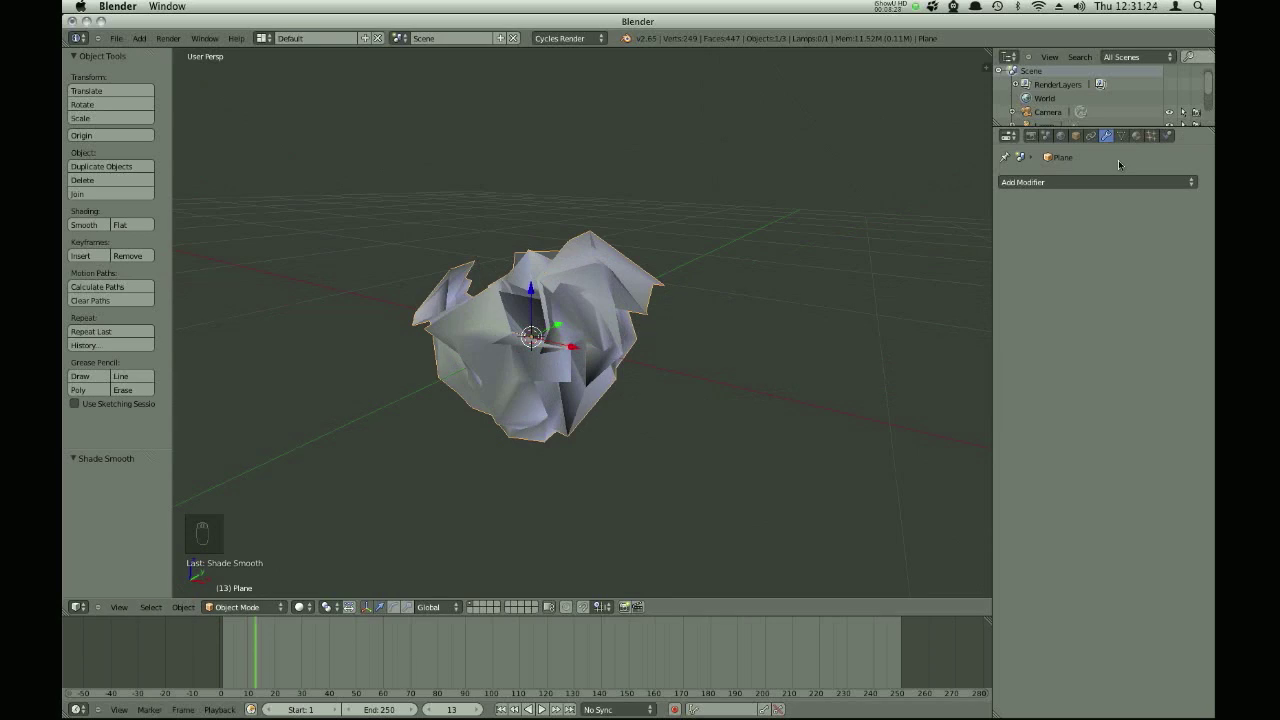
Add an Edge Split modifier with a 30° split angle to the paper ball and apply it.
click(1056, 182)
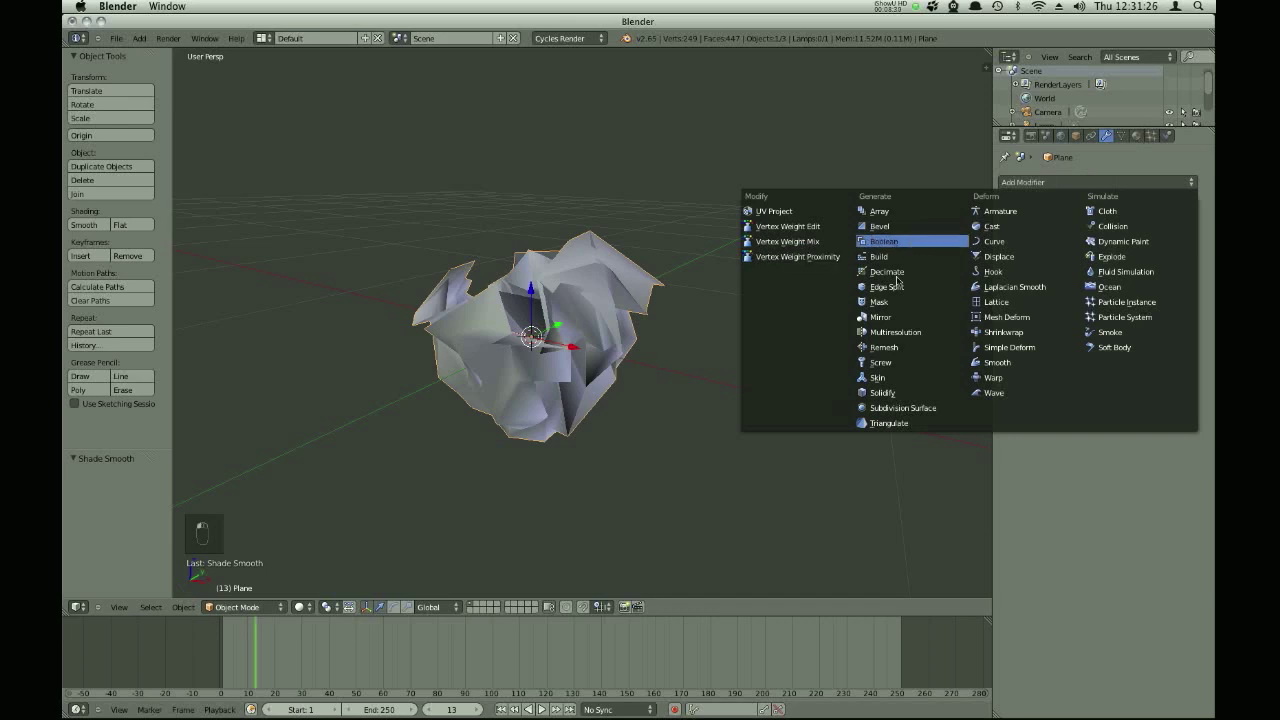
click(884, 287)
scroll(490, 391, up, 2)
scroll(508, 393, down, 2)
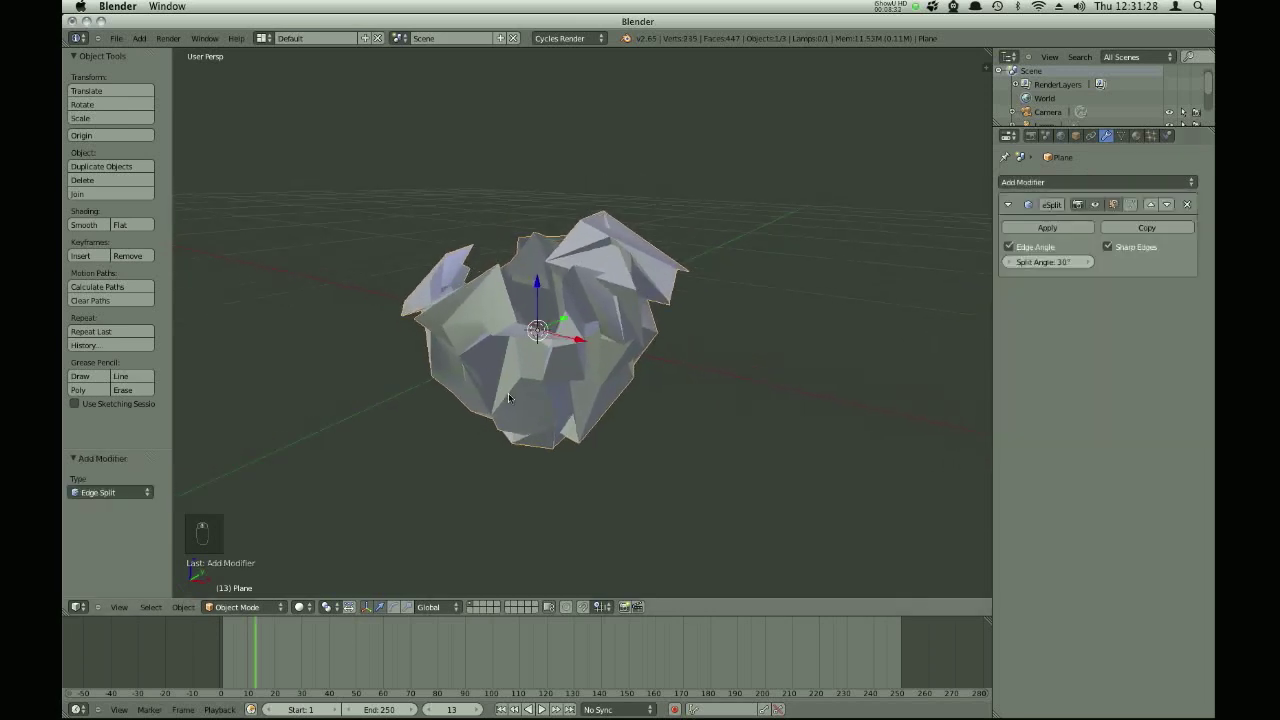
click(1046, 228)
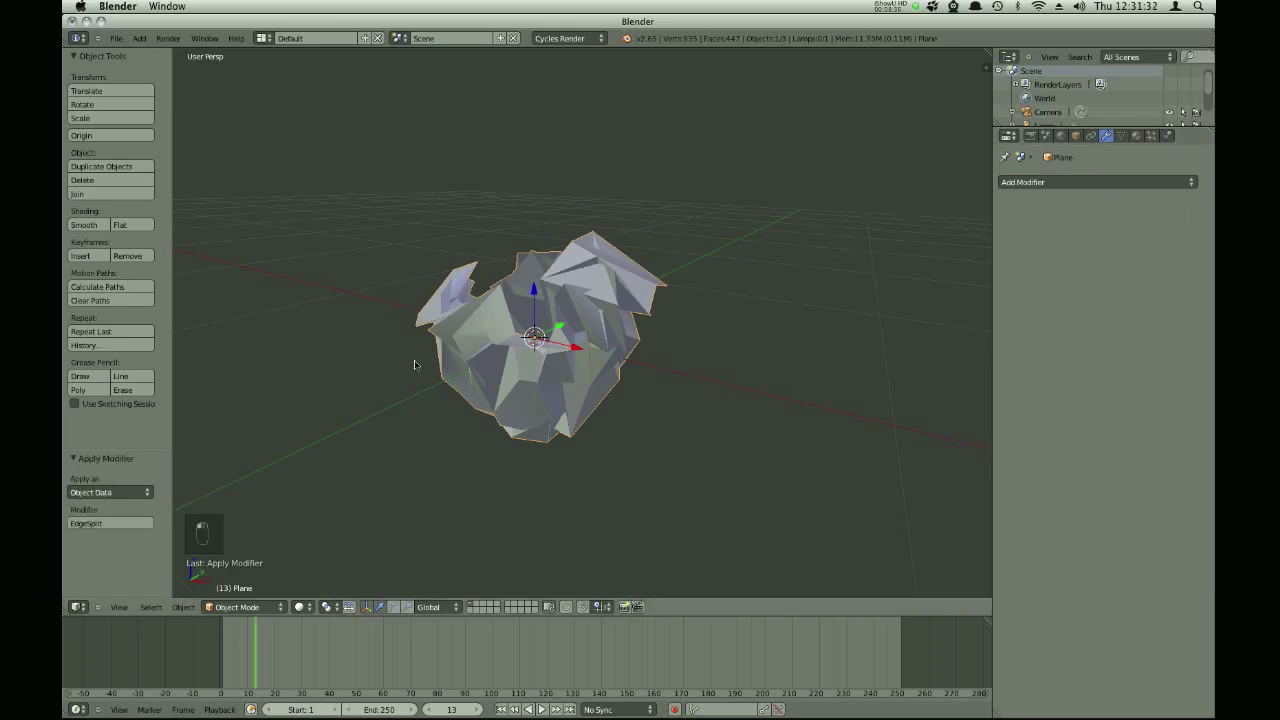
Select the paper ball's non-manifold edges and give them a crease of 1.
key(Tab)
key(a)
key(a)
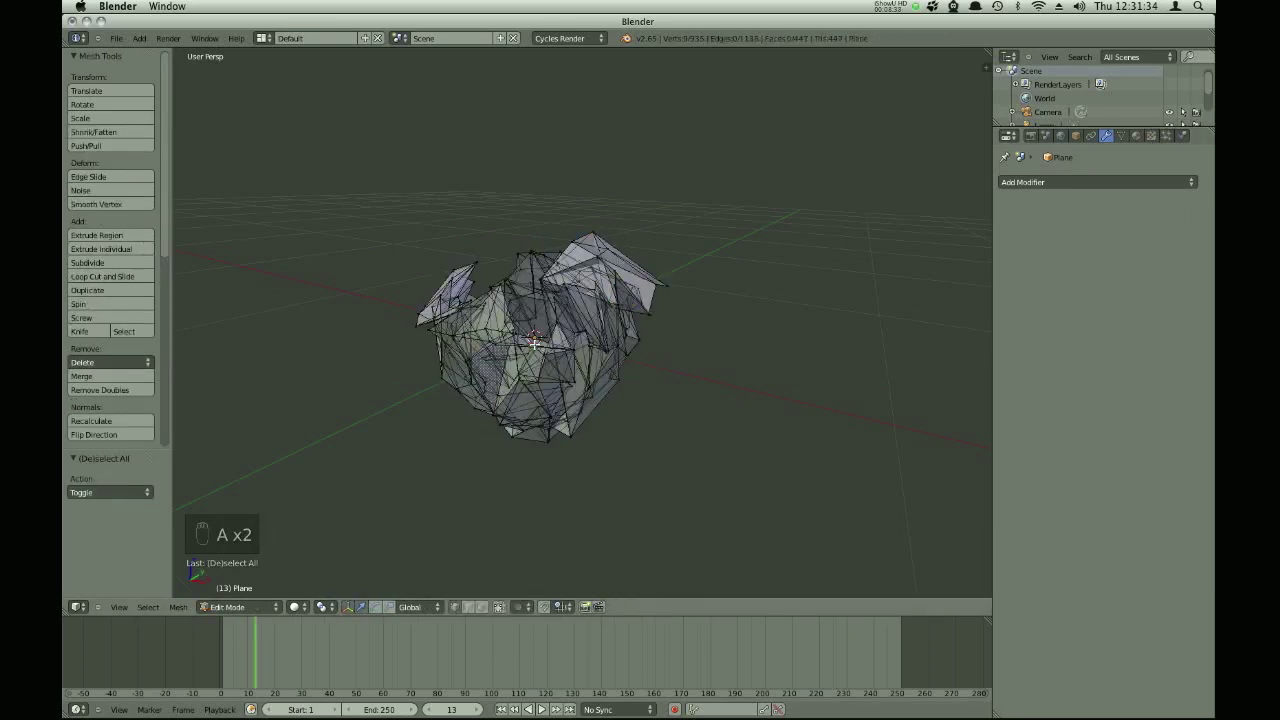
key(space)
text(select non)
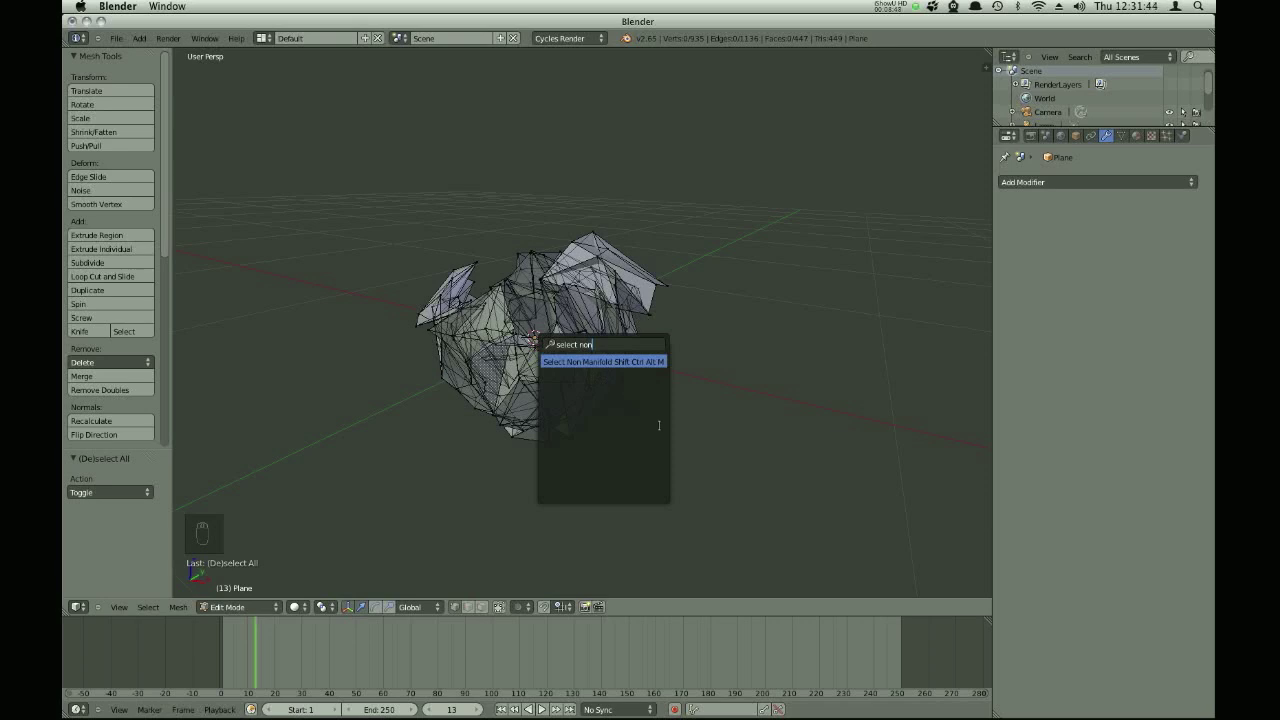
key(Return)
middle_drag(332, 294, 510, 340)
key(shift+e)
text(1)
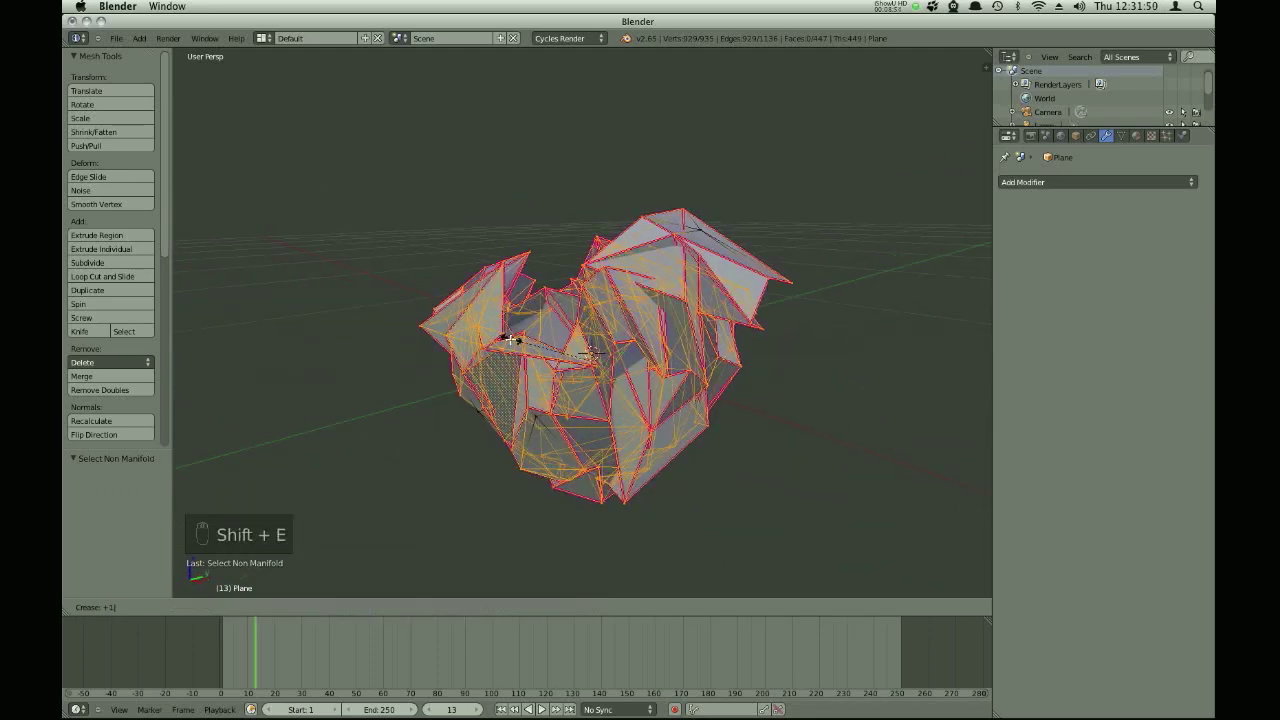
key(Return)
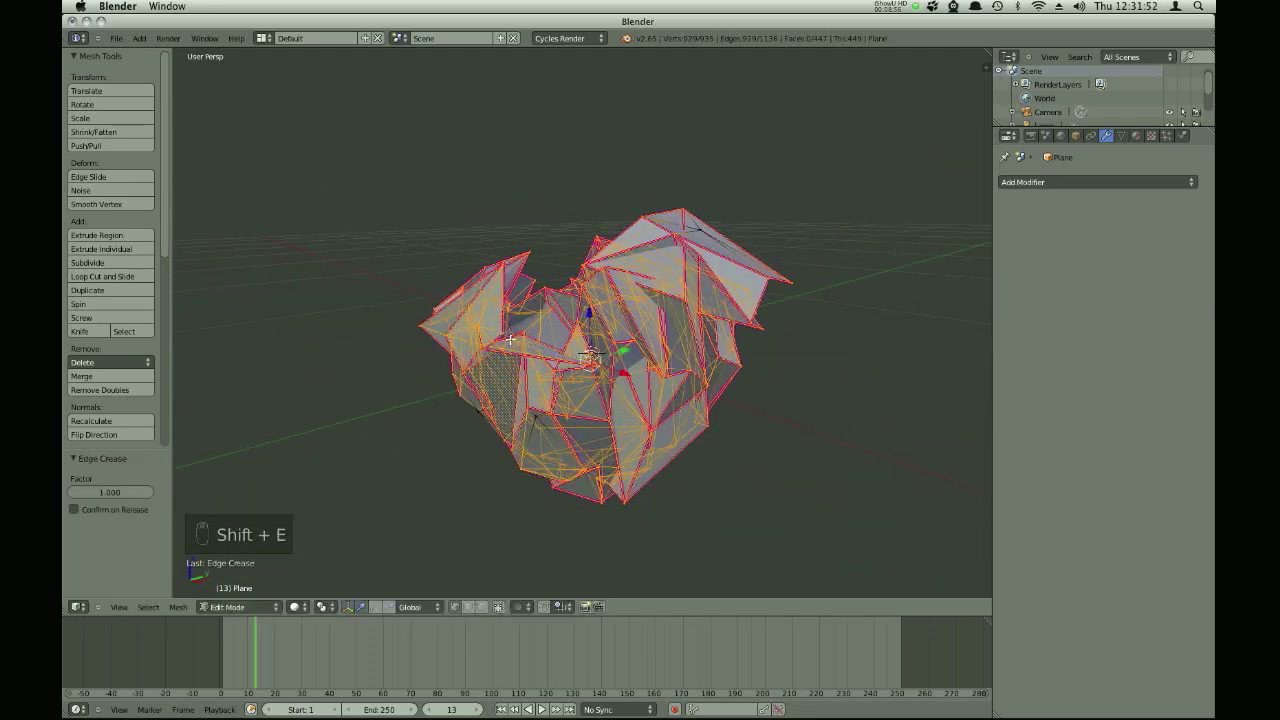
Try a Catmull-Clark Subdivision Surface modifier on the creased paper ball.
key(a)
key(a)
key(a)
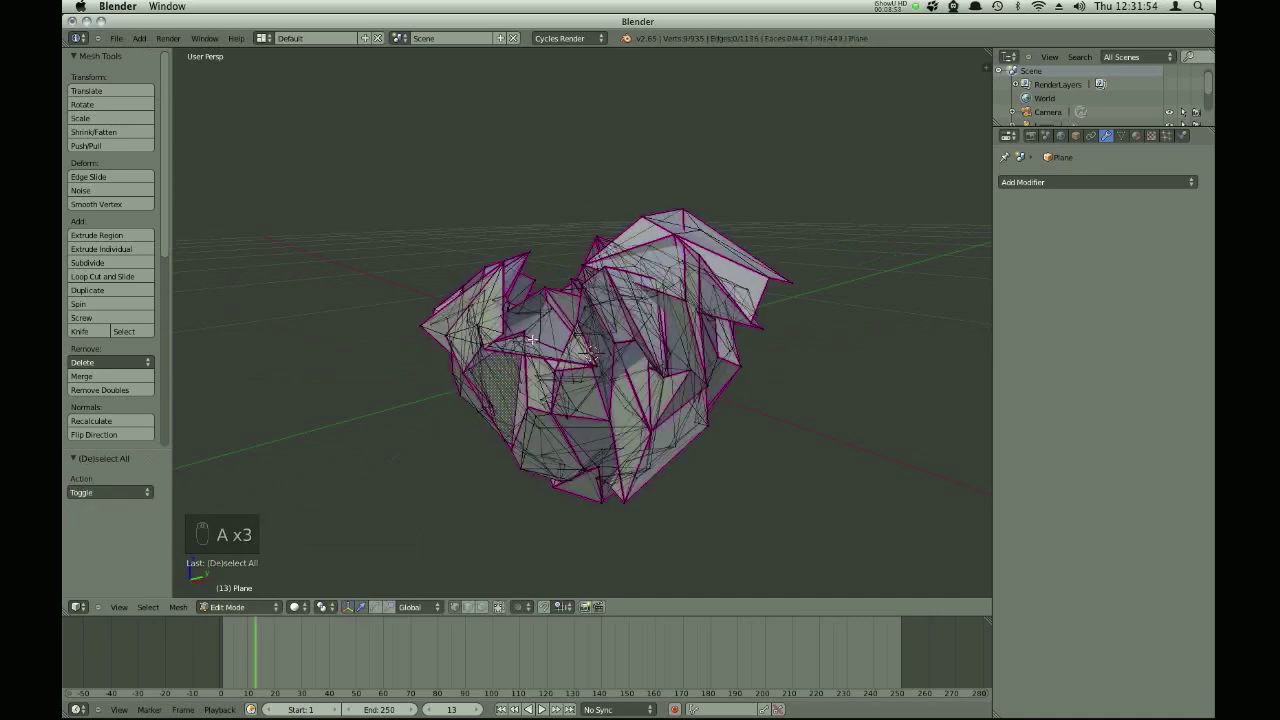
key(space)
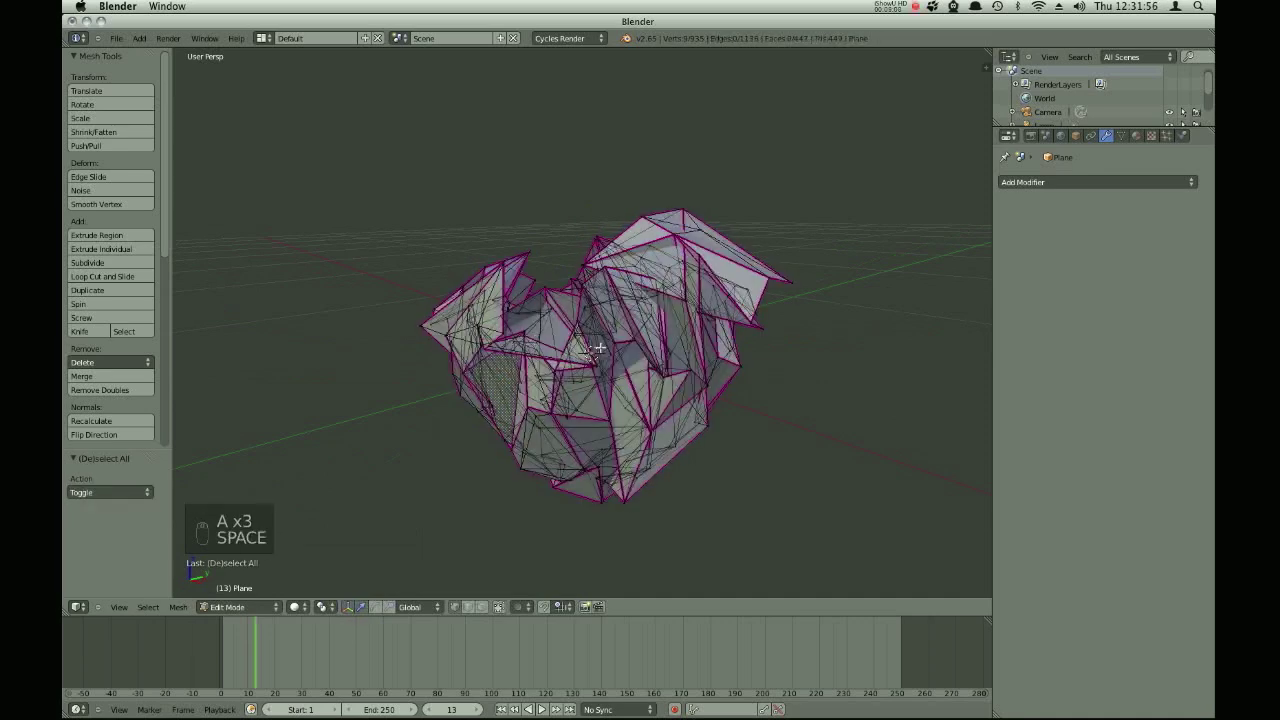
click(1030, 182)
click(900, 366)
key(Tab)
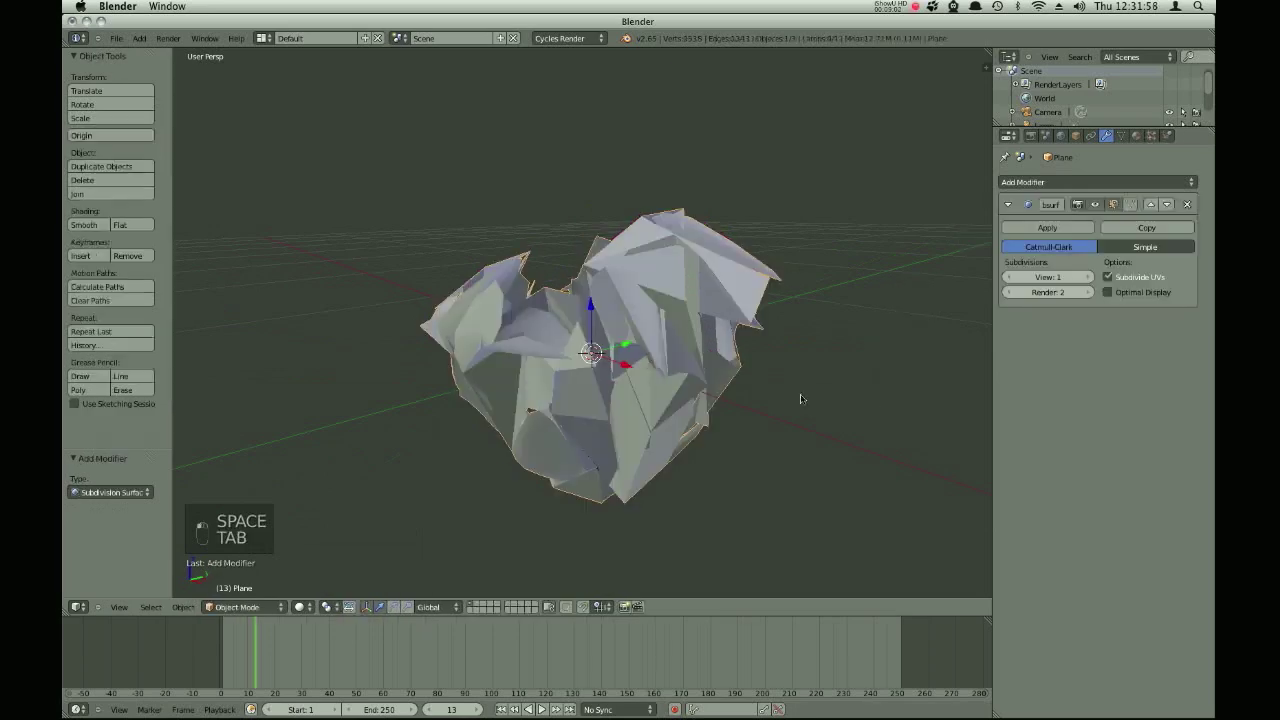
middle_drag(679, 341, 658, 342)
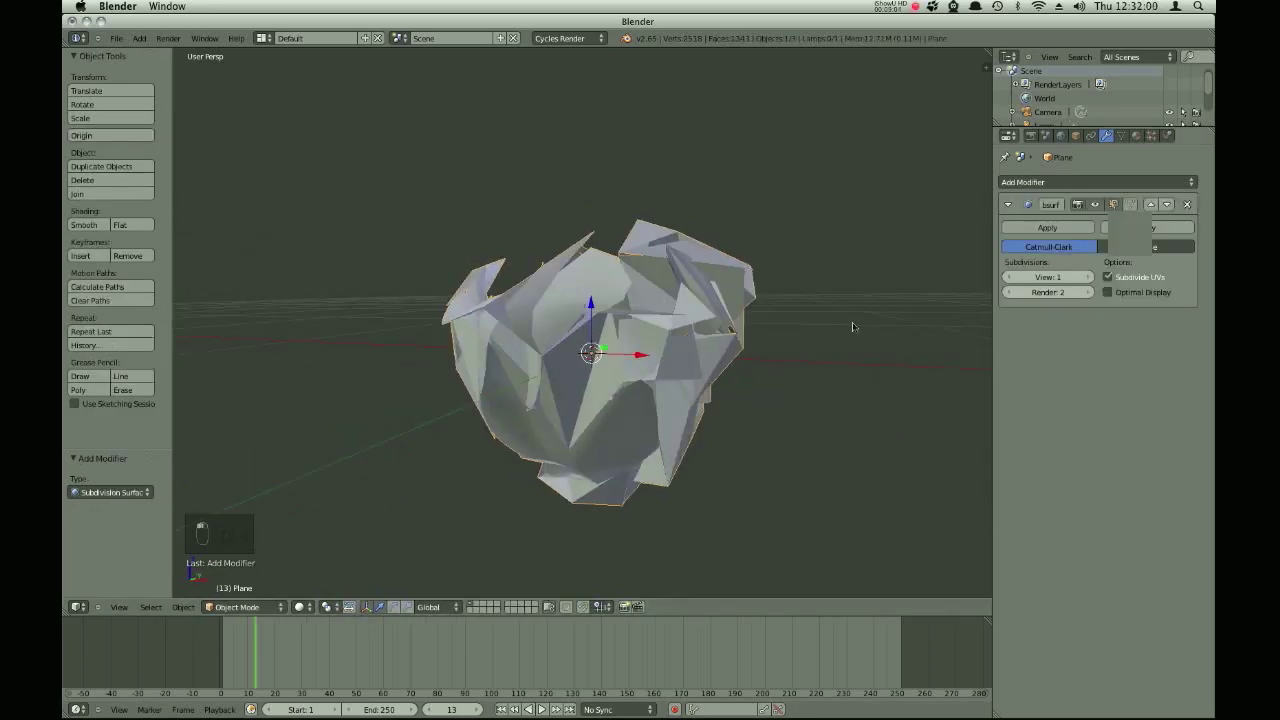
Remove the doubled vertices from the whole mesh and give the ball a Subdivision Surface modifier.
key(Tab)
key(a)
key(a)
key(a)
key(a)
key(w)
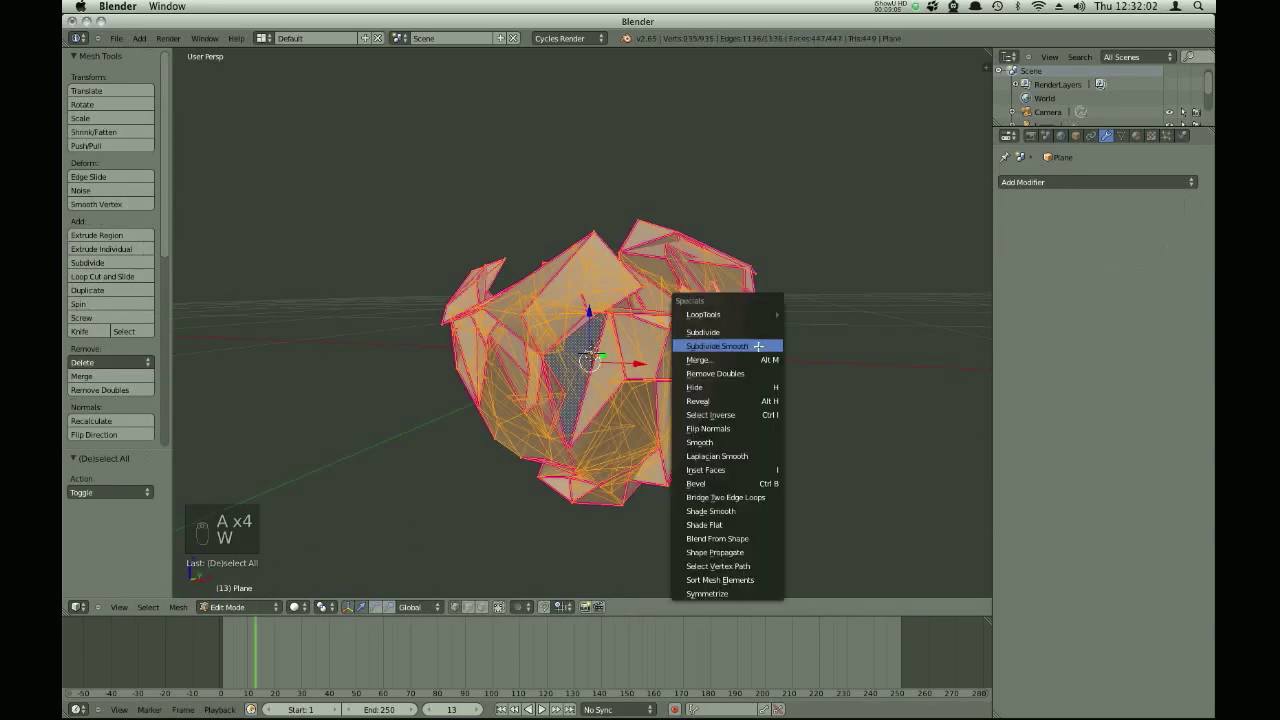
click(752, 370)
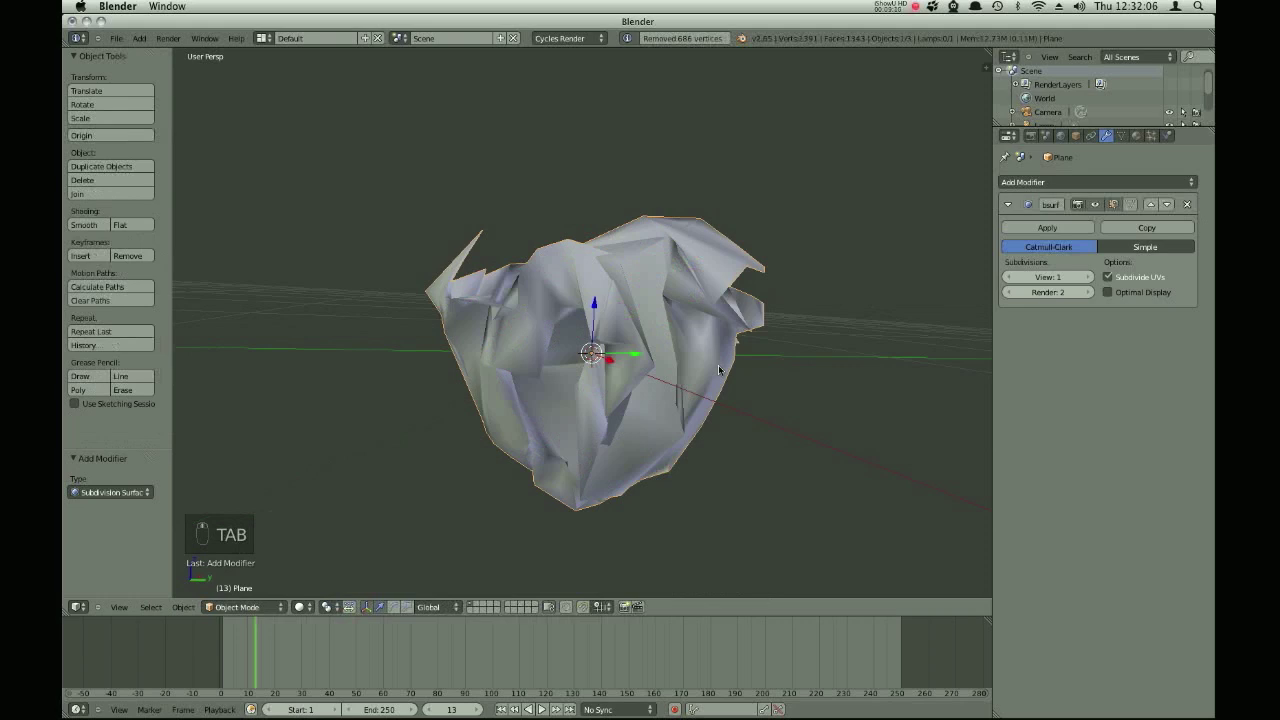
Try 2 view subdivisions on the Subdivision Surface modifier, set them back to 1 and apply the modifier.
middle_drag(718, 370, 514, 373)
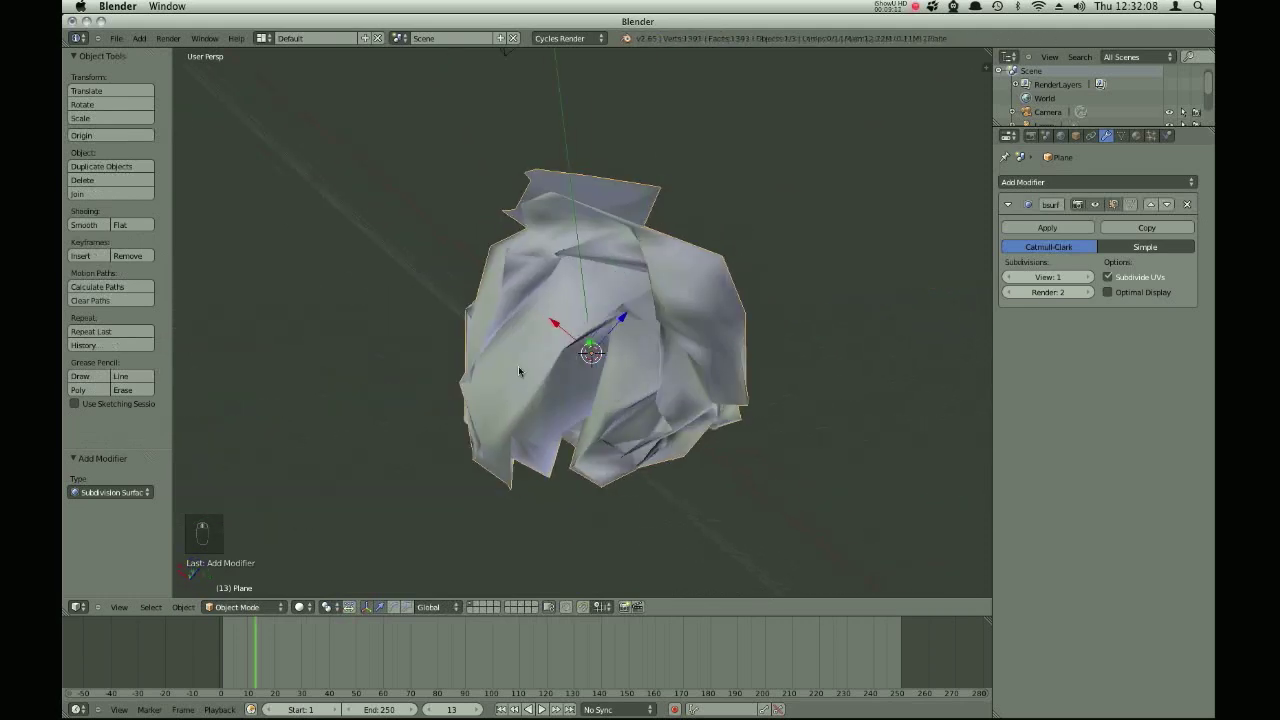
middle_drag(601, 423, 643, 200)
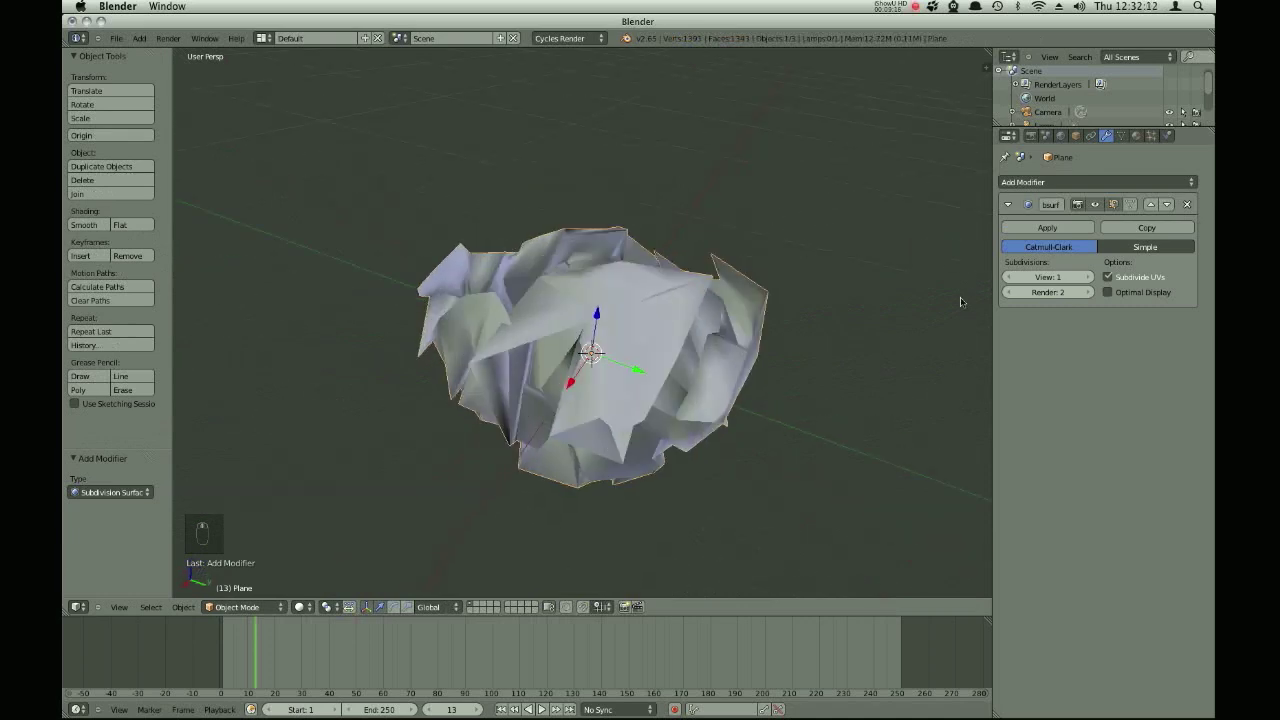
click(1088, 278)
middle_drag(682, 405, 370, 372)
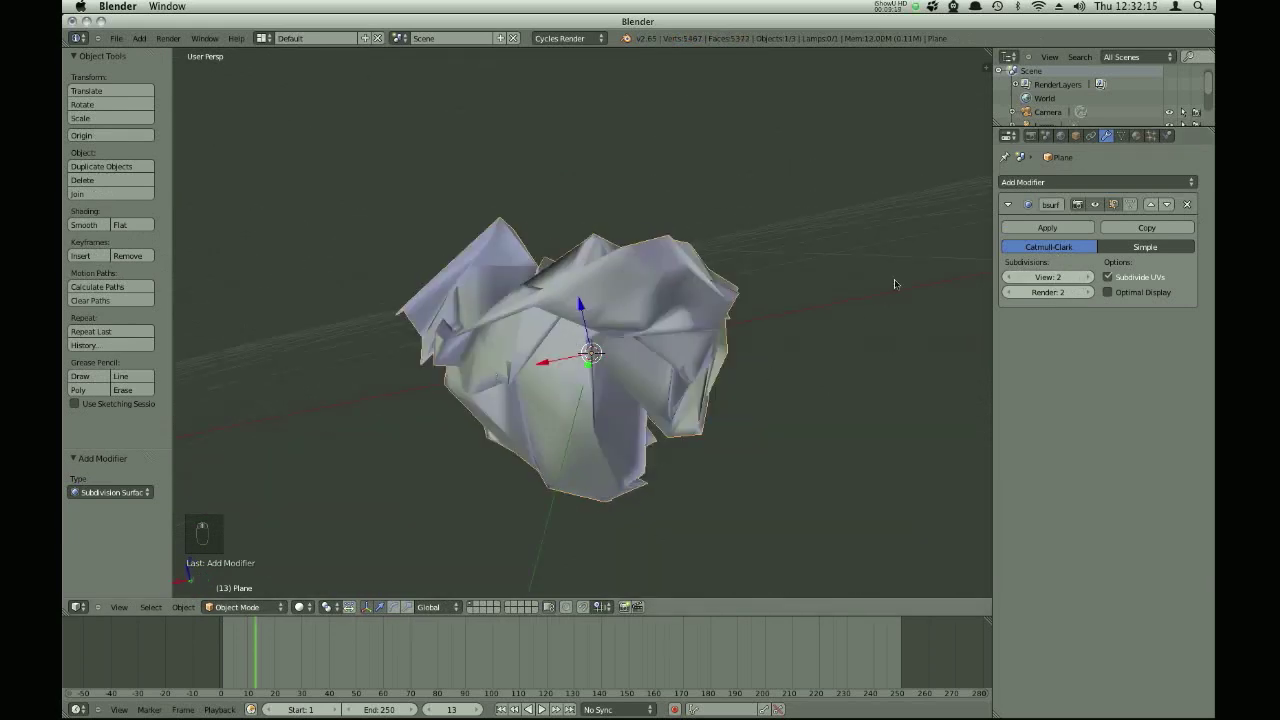
click(1008, 277)
click(1036, 229)
Select all of the paper ball's sharp edges at 30° sharpness and crease them.
key(Tab)
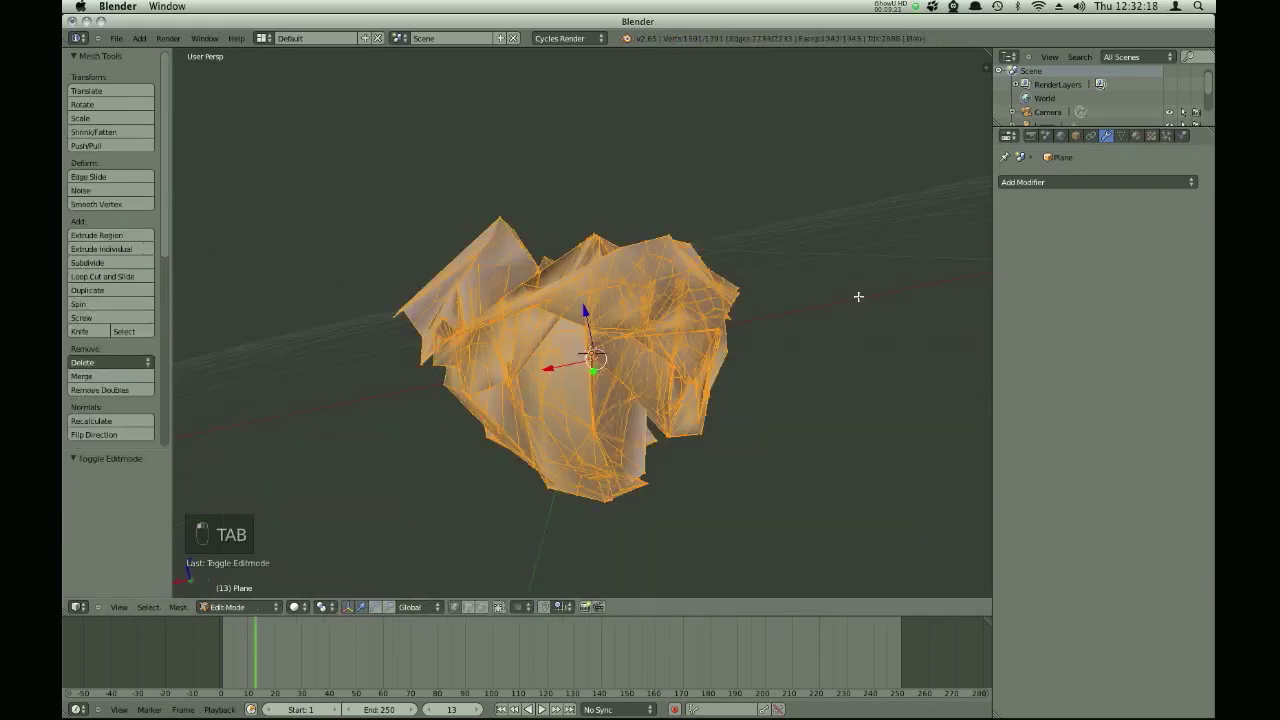
key(a)
key(a)
key(space)
text(select shar)
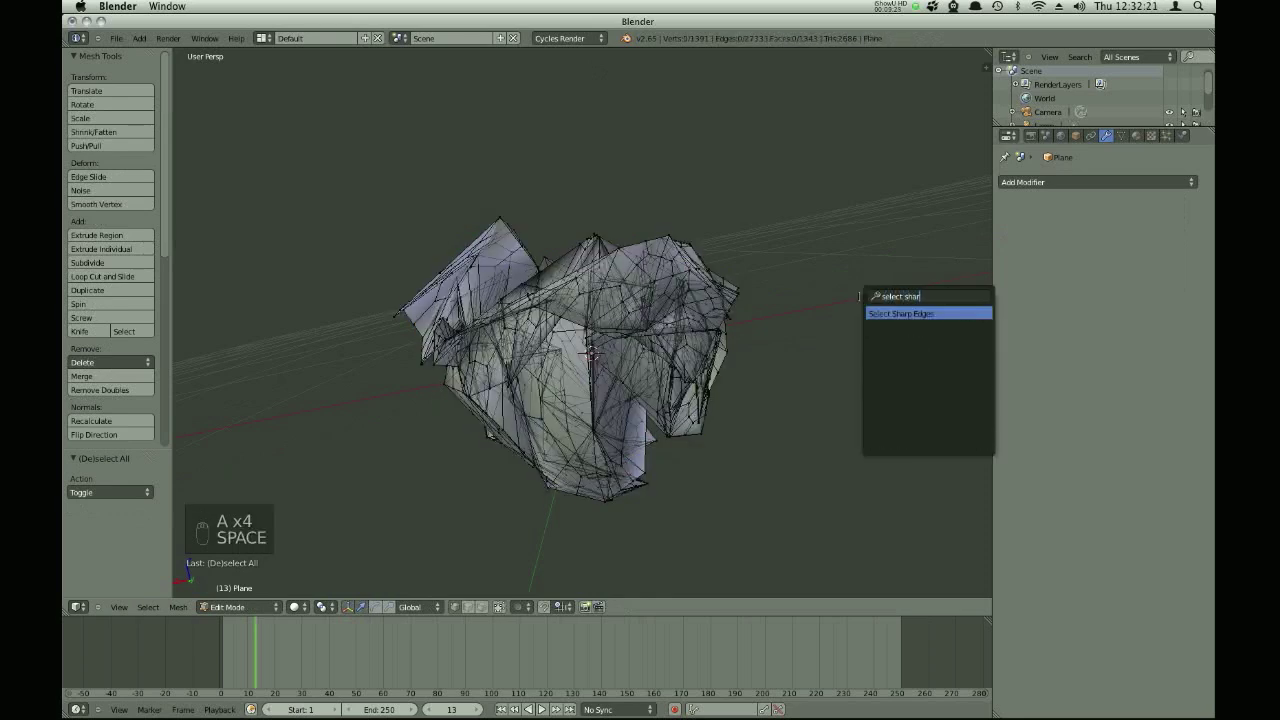
key(Return)
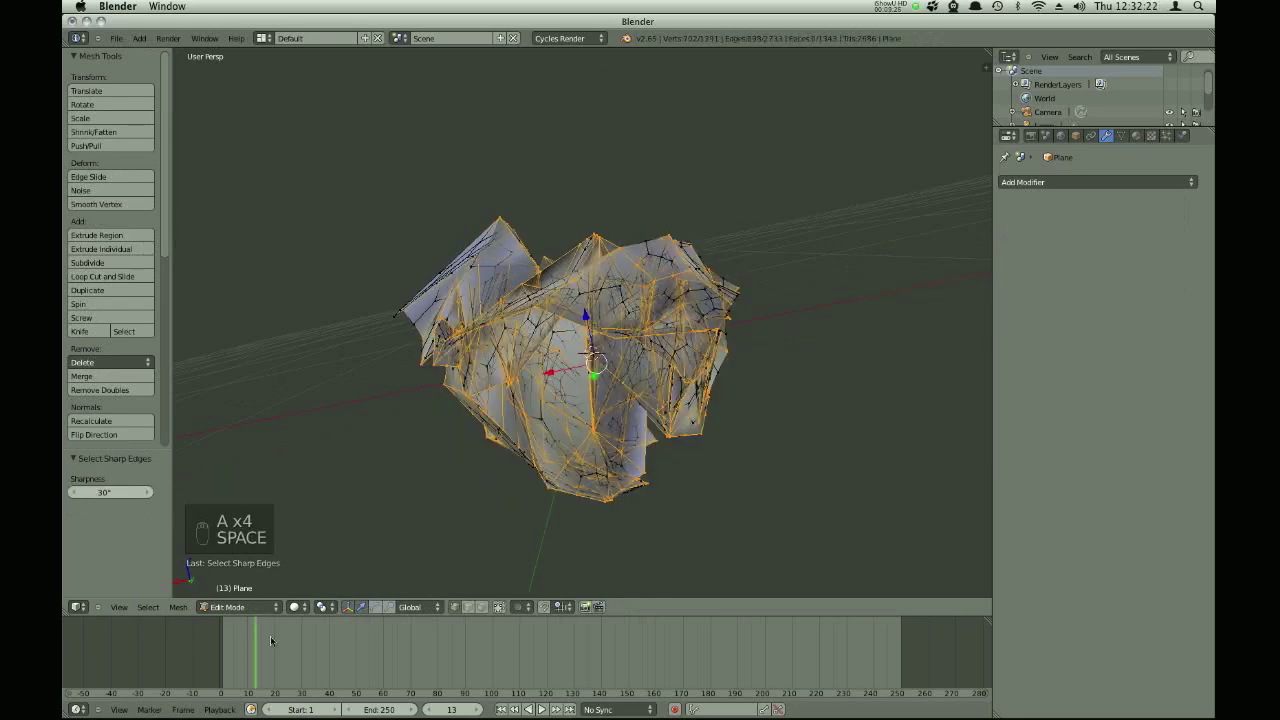
key(shift+e)
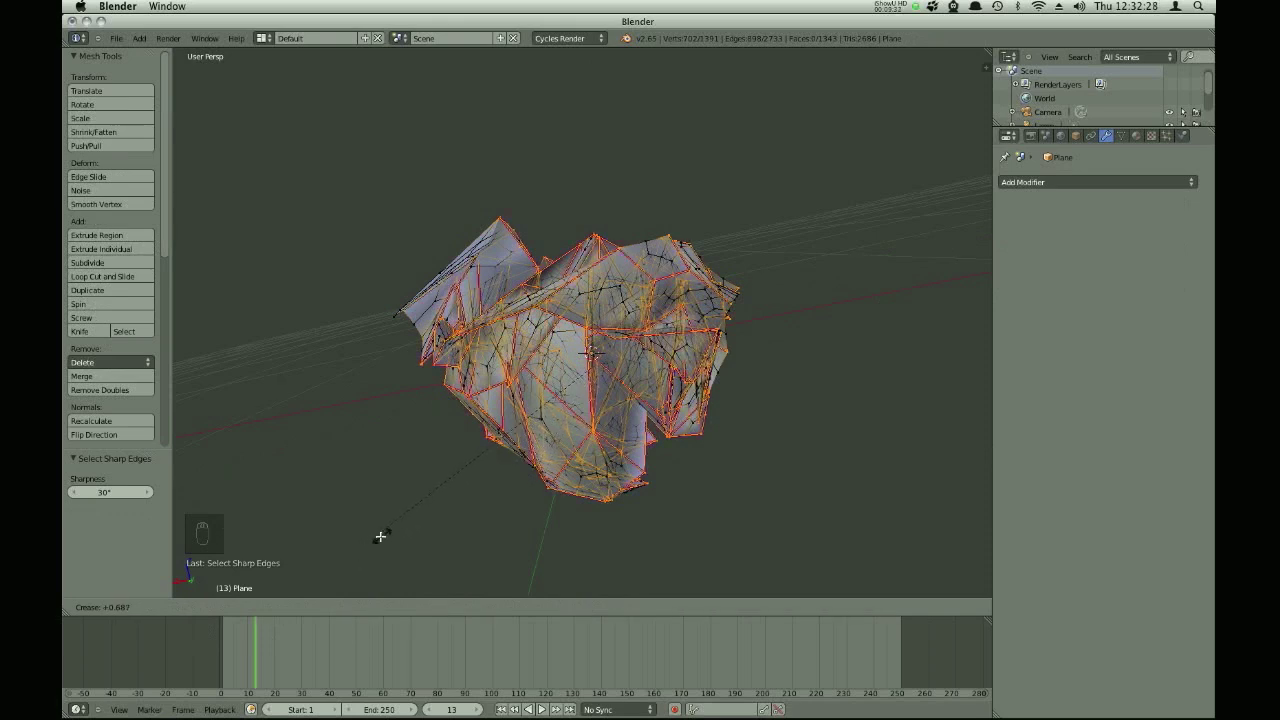
click(364, 547)
key(Tab)
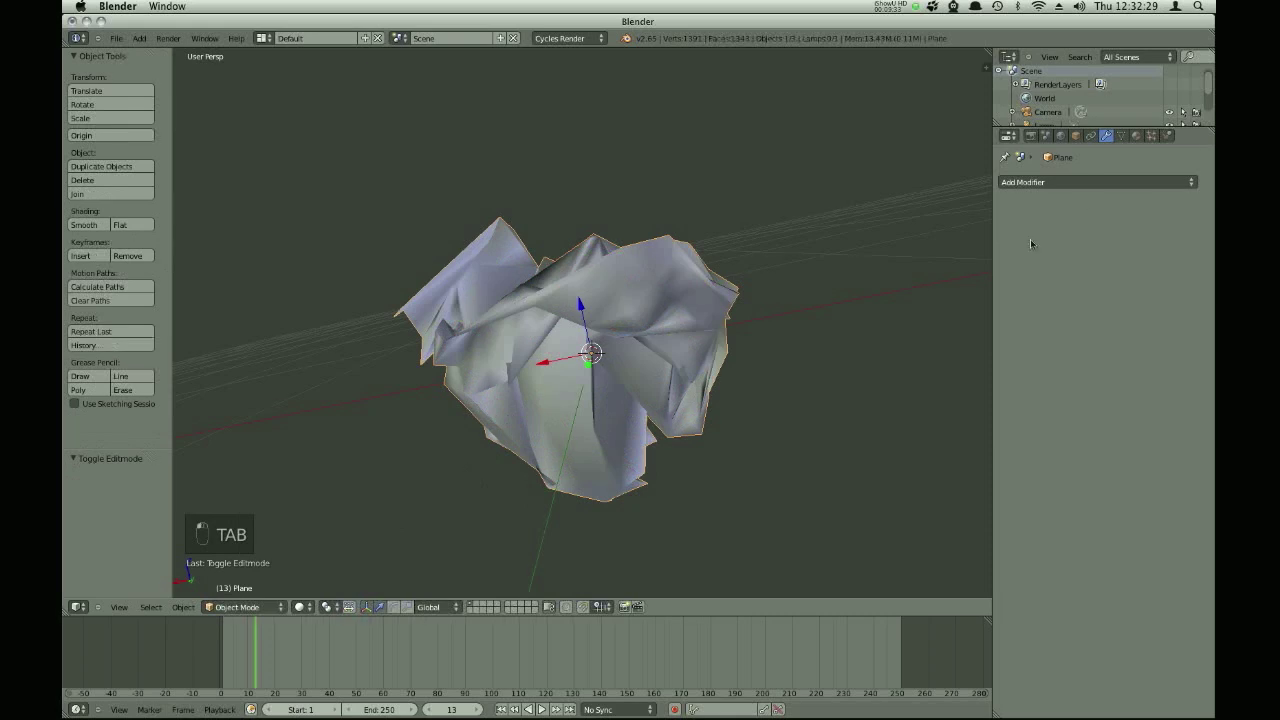
Add a Catmull-Clark Subdivision Surface modifier with 1 view subdivision to the paper ball and apply it.
click(1084, 182)
click(929, 416)
middle_drag(608, 376, 721, 300)
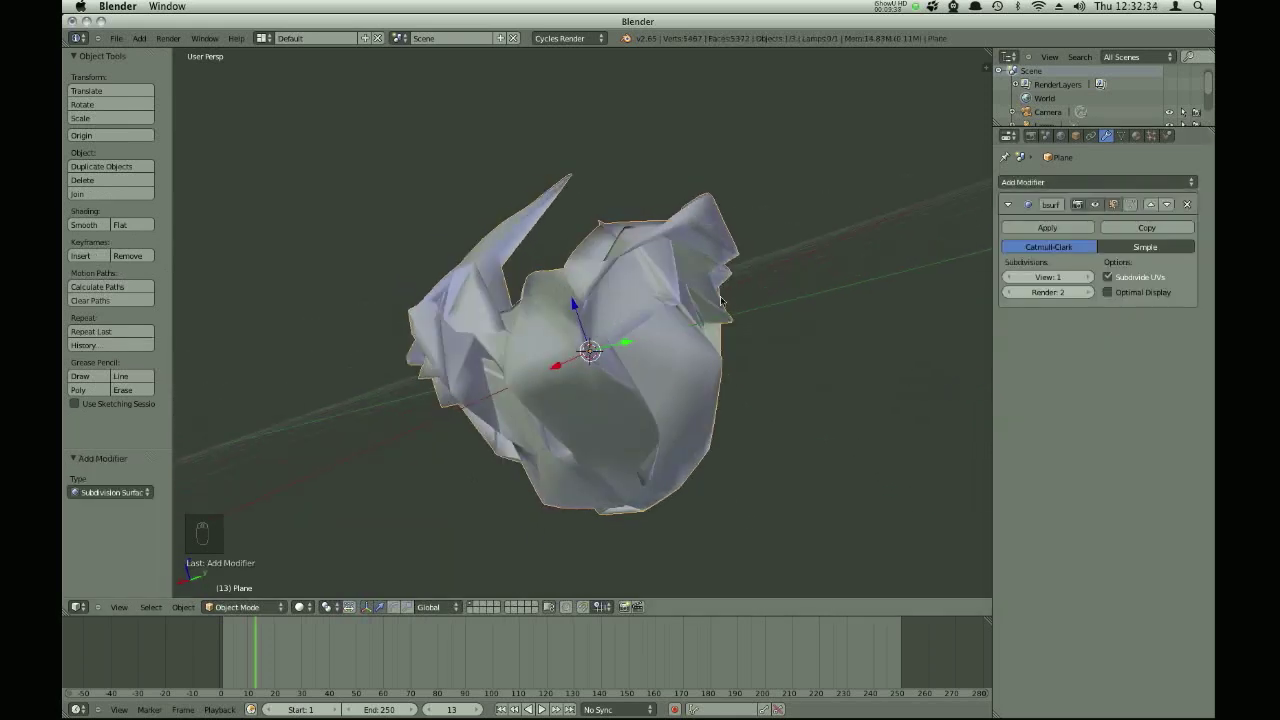
click(1047, 227)
Examine the subdivided paper ball's mesh density and overall shape from another side.
key(Tab)
middle_drag(641, 306, 459, 365)
key(Tab)
key(Tab)
key(a)
key(a)
key(a)
key(a)
key(Tab)
scroll(636, 413, down, 3)
scroll(611, 392, down, 7)
scroll(626, 381, up, 10)
scroll(530, 285, up, 4)
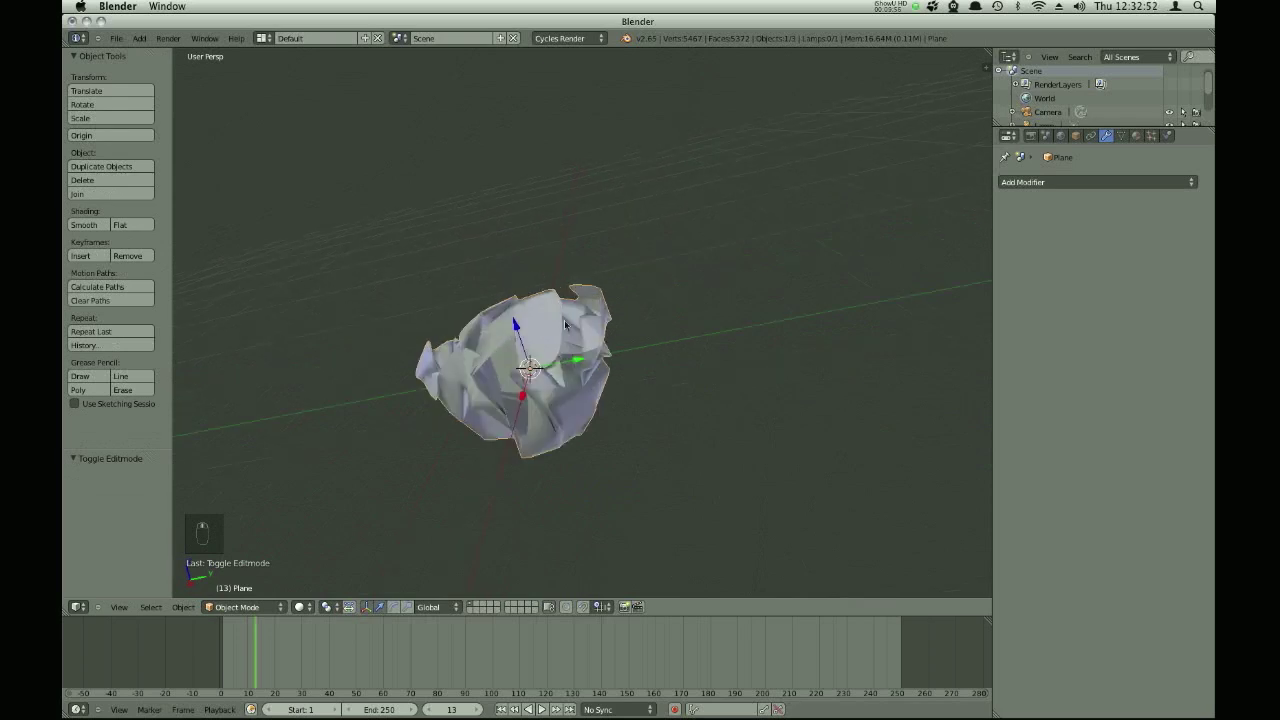
Examine individual parts of the ball's mesh around its upper folds by selecting them one at a time.
key(Tab)
key(a)
key(a)
key(a)
alt+right_click(584, 304)
key(a)
alt+right_click(562, 297)
middle_drag(562, 297, 596, 352)
key(a)
right_click(600, 340)
key(a)
right_click(534, 327)
key(a)
alt+right_click(531, 335)
mouse_move(538, 322)
middle_down()
mouse_move(535, 293)
mouse_move(560, 281)
mouse_move(503, 360)
mouse_move(500, 347)
mouse_move(533, 345)
middle_up()
key(a)
alt+right_click(535, 296)
key(Tab)
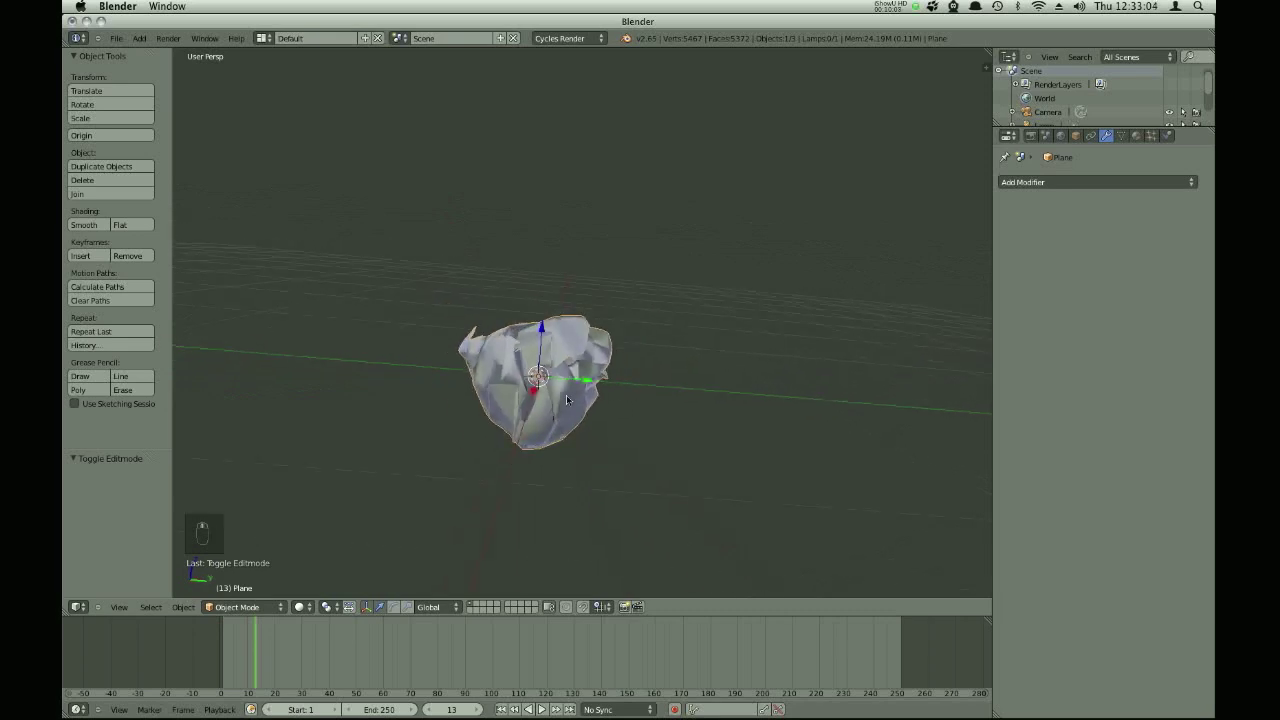
In front view, rotate the paper ball about 58.6°, raise it above the ground line and rotate it about 12.9° more.
key(KP_1)
key(KP_0)
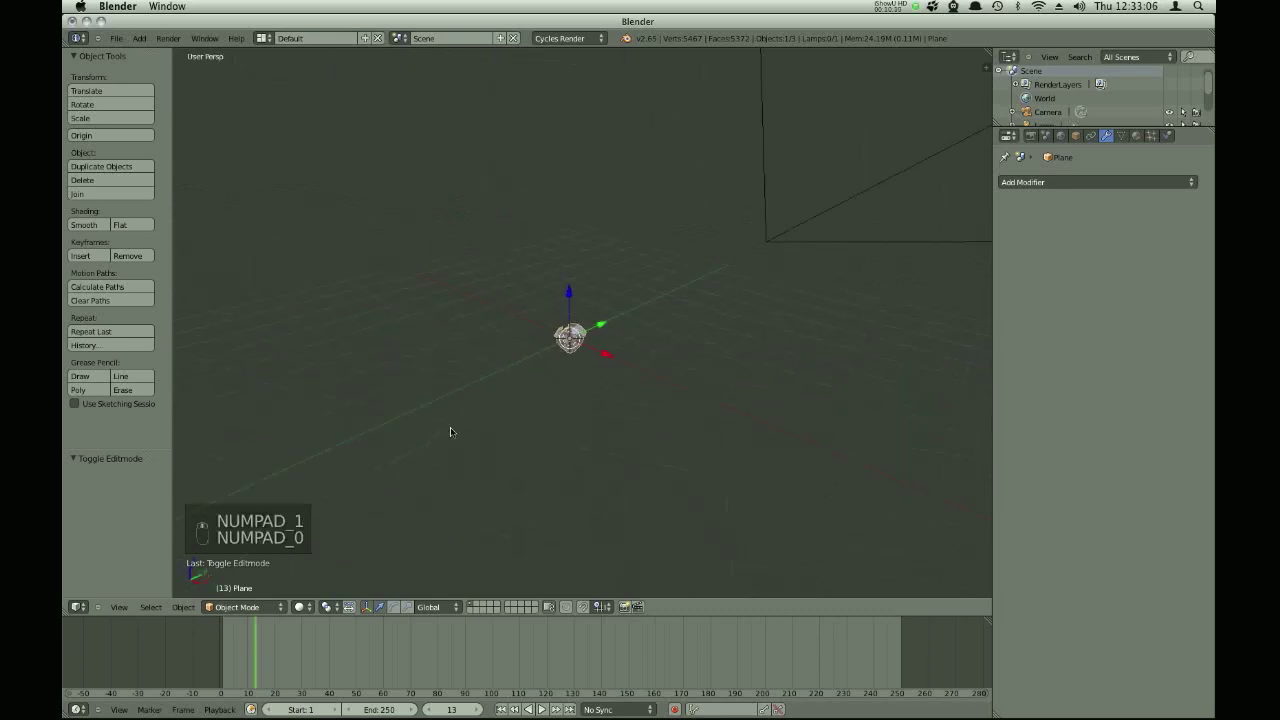
key(KP_0)
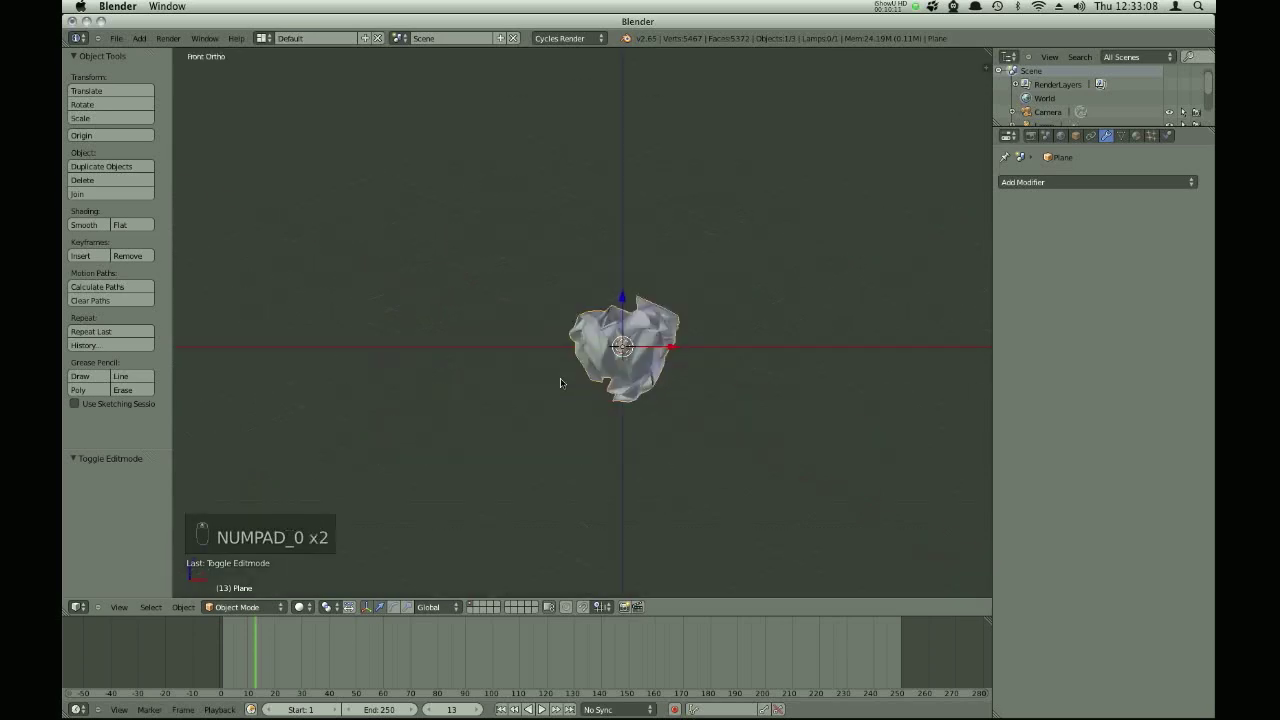
scroll(663, 357, up, 8)
scroll(534, 339, down, 3)
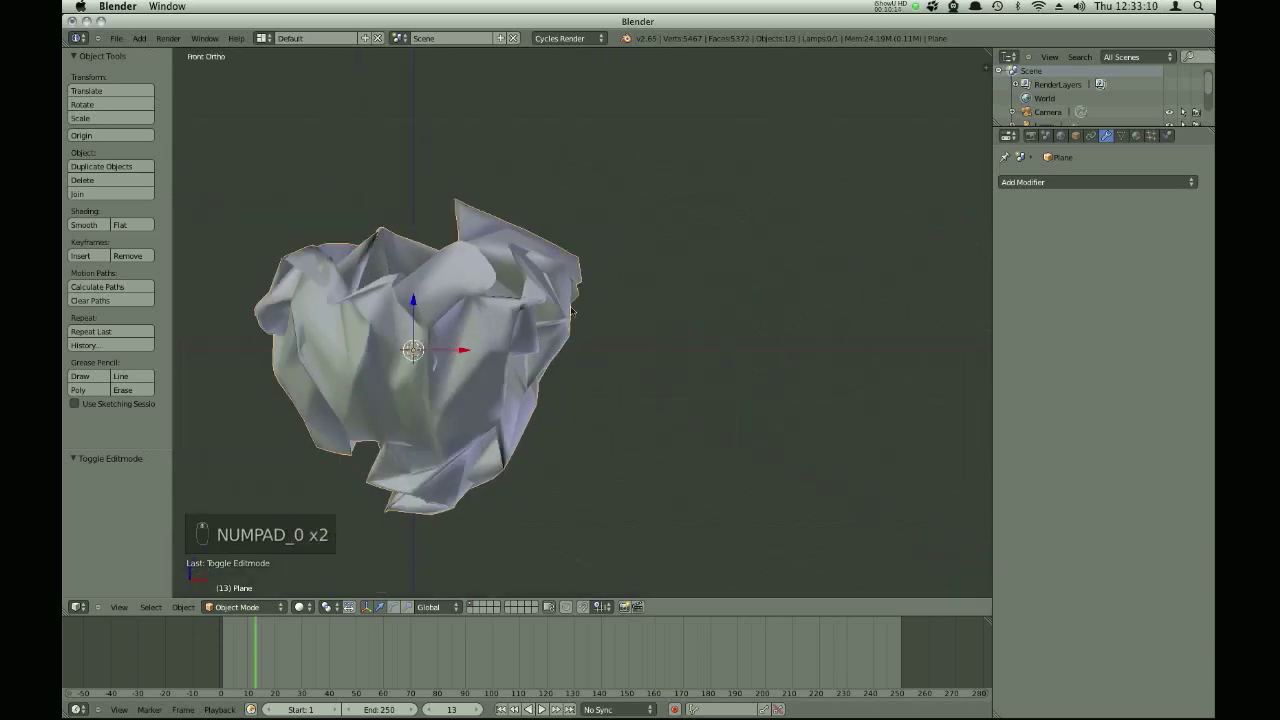
key(r)
click(553, 458)
key(g)
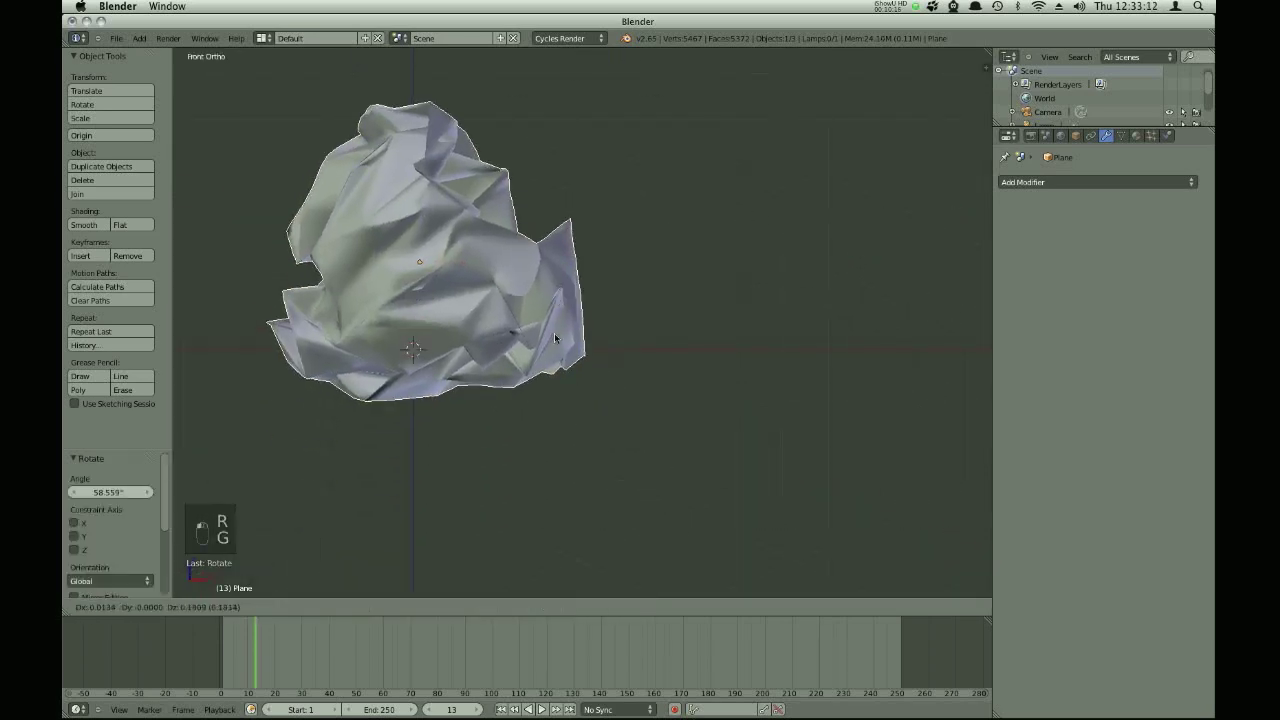
click(556, 246)
key(g)
key(r)
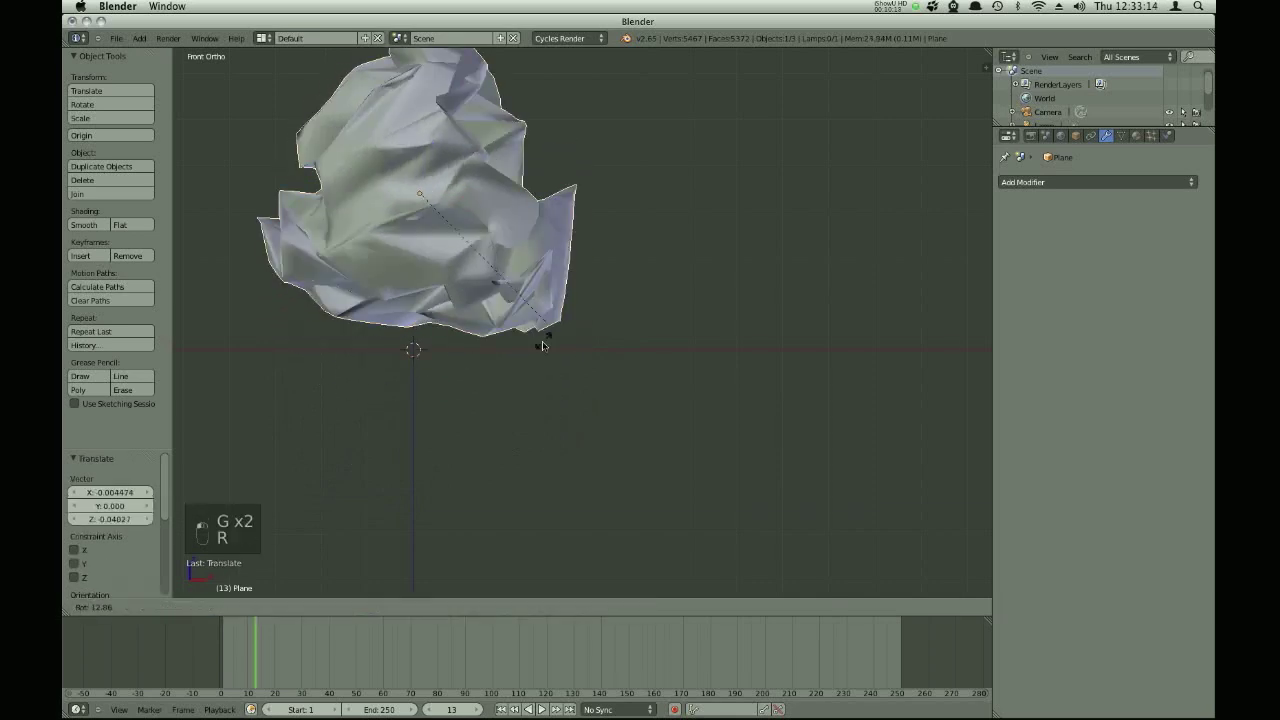
click(558, 350)
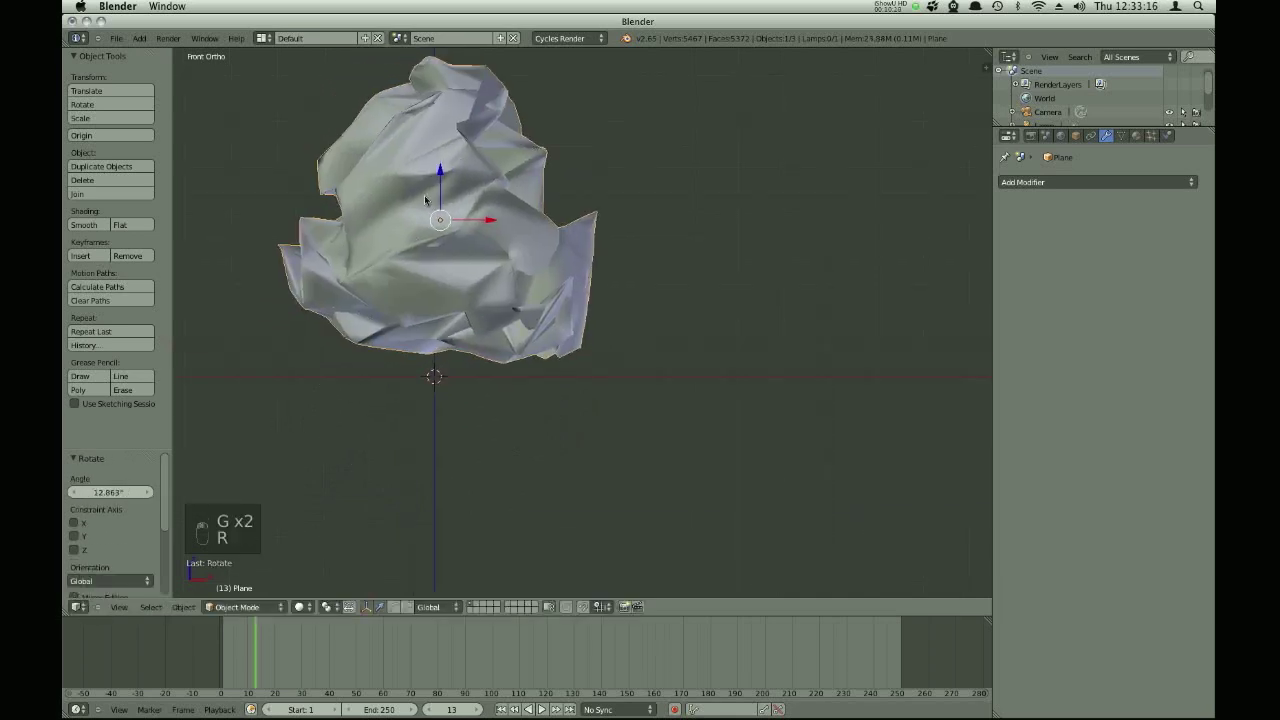
Add a plane beneath the paper ball and scale it up into a large floor.
key(shift+a)
mouse_move(480, 391)
click(520, 393)
scroll(470, 400, down, 3)
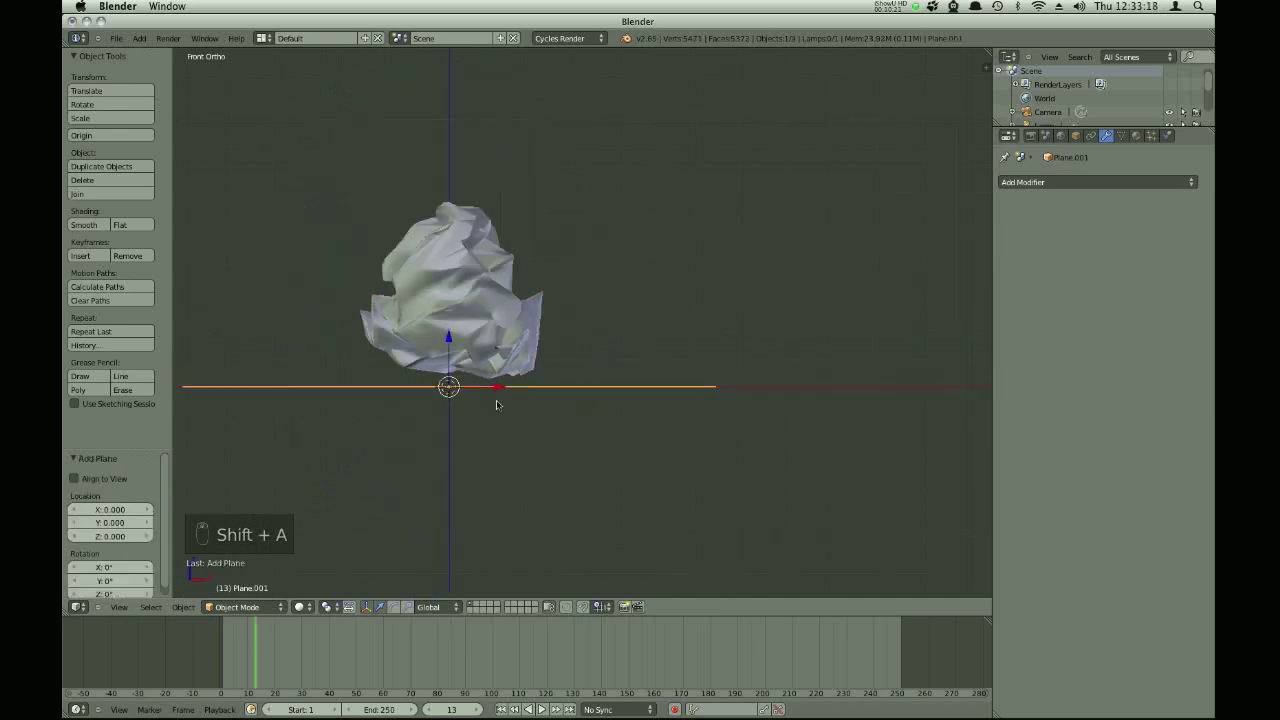
key(s)
click(687, 418)
Select the floor plane's back edge and, in side view, extrude it upward three times to form a backdrop.
key(KP_7)
scroll(600, 372, down, 3)
key(Tab)
shift+middle_drag(550, 230, 553, 268)
key(a)
key(b)
drag(257, 102, 984, 282)
key(KP_3)
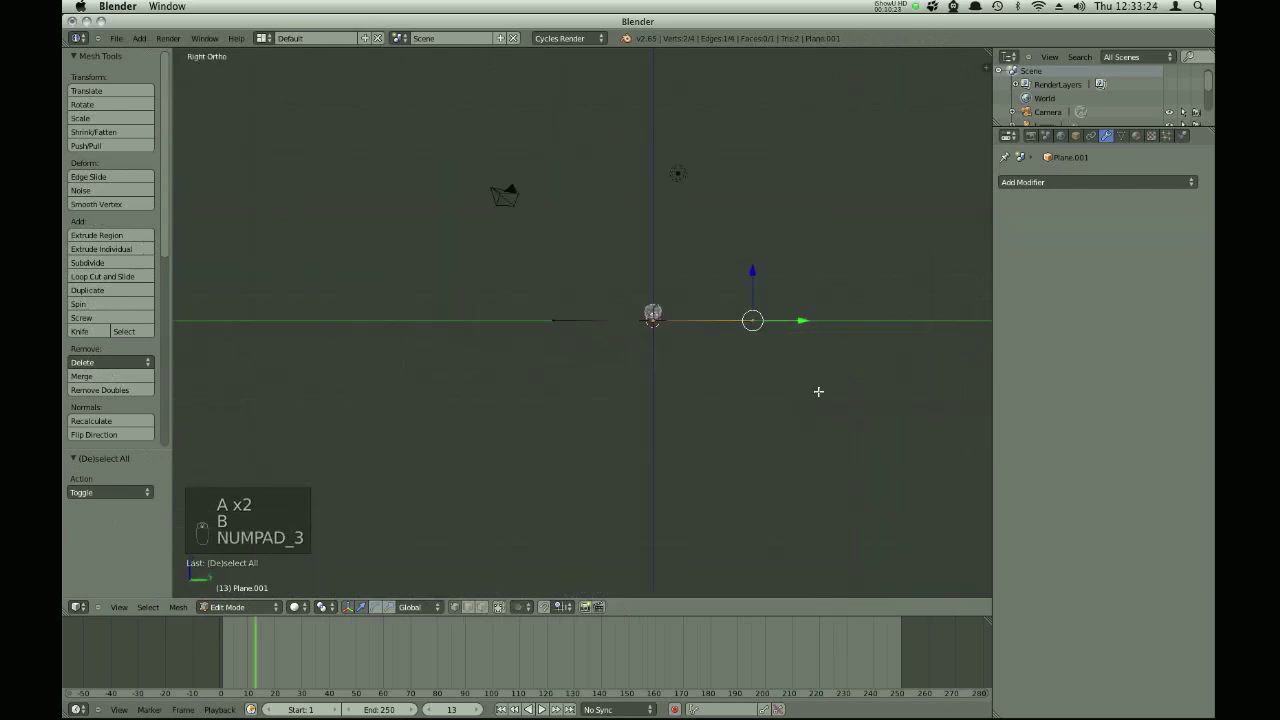
key(e)
click(803, 386)
key(e)
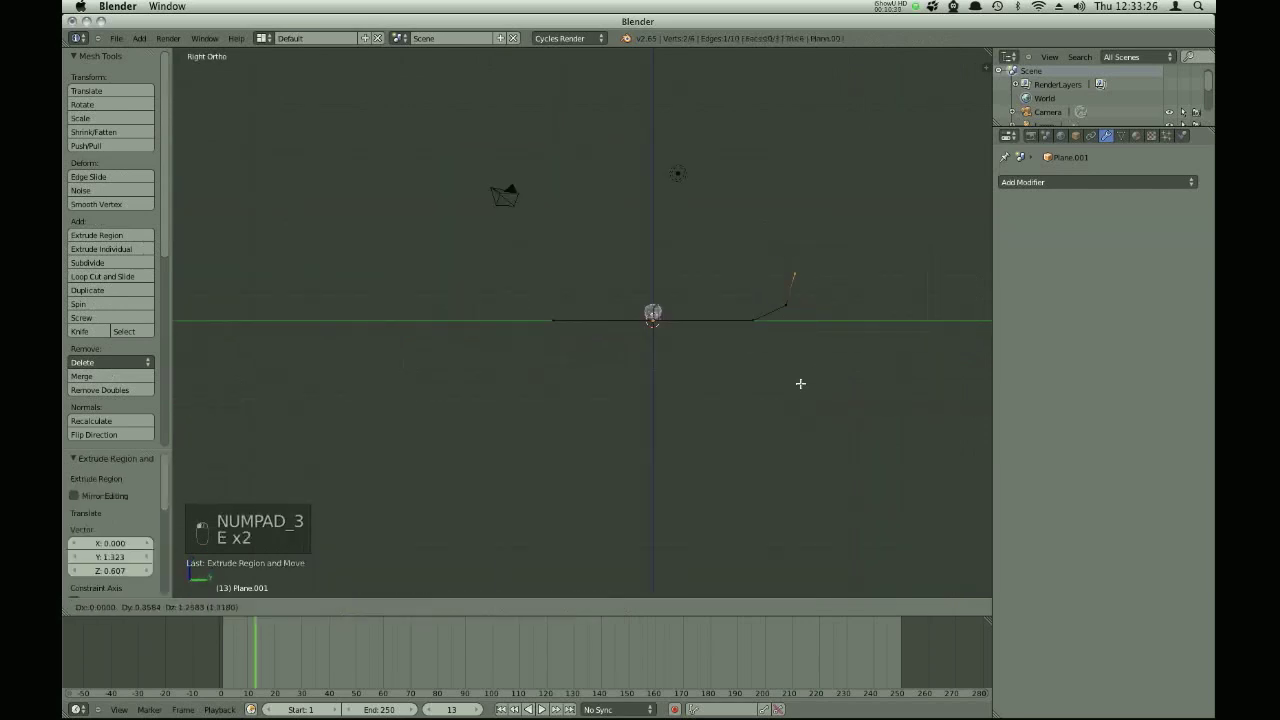
click(811, 374)
key(e)
click(826, 292)
Move the three extruded backdrop edges outward so the floor rises in a gradual curve.
key(a)
key(b)
drag(771, 288, 807, 314)
key(g)
click(816, 312)
key(a)
key(b)
drag(791, 253, 854, 288)
key(g)
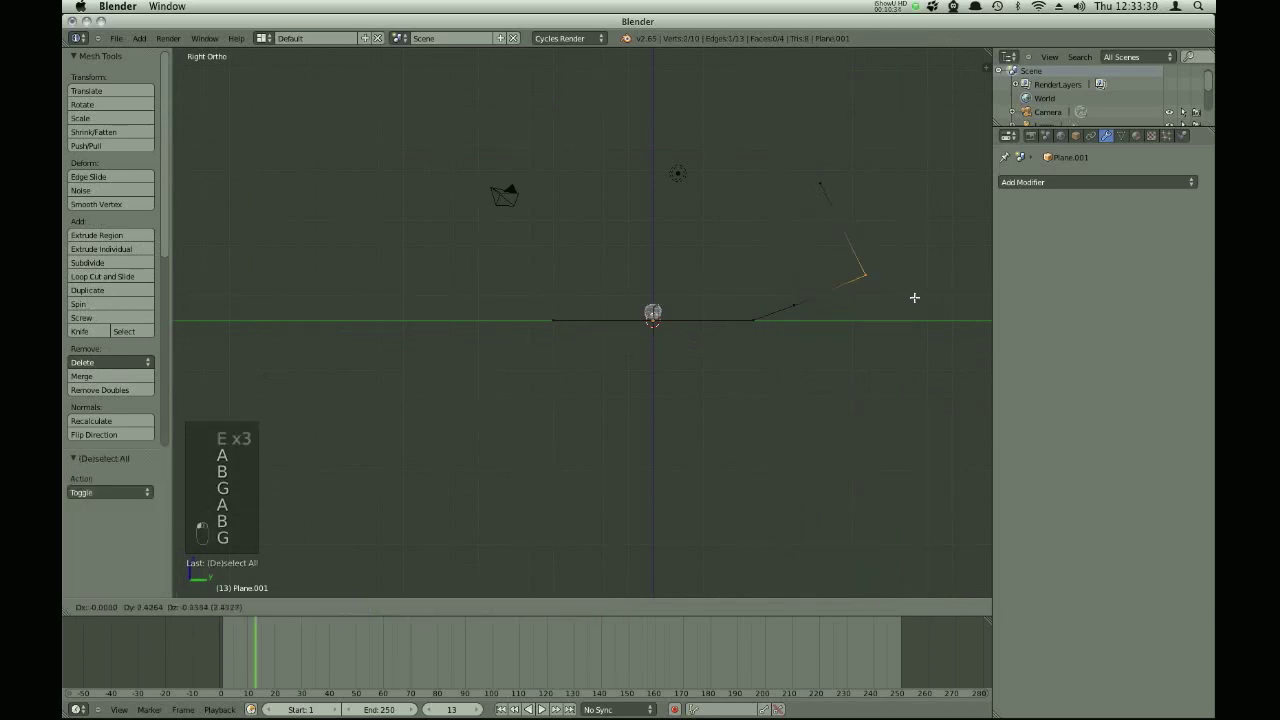
click(897, 289)
key(a)
key(b)
drag(757, 149, 872, 200)
key(g)
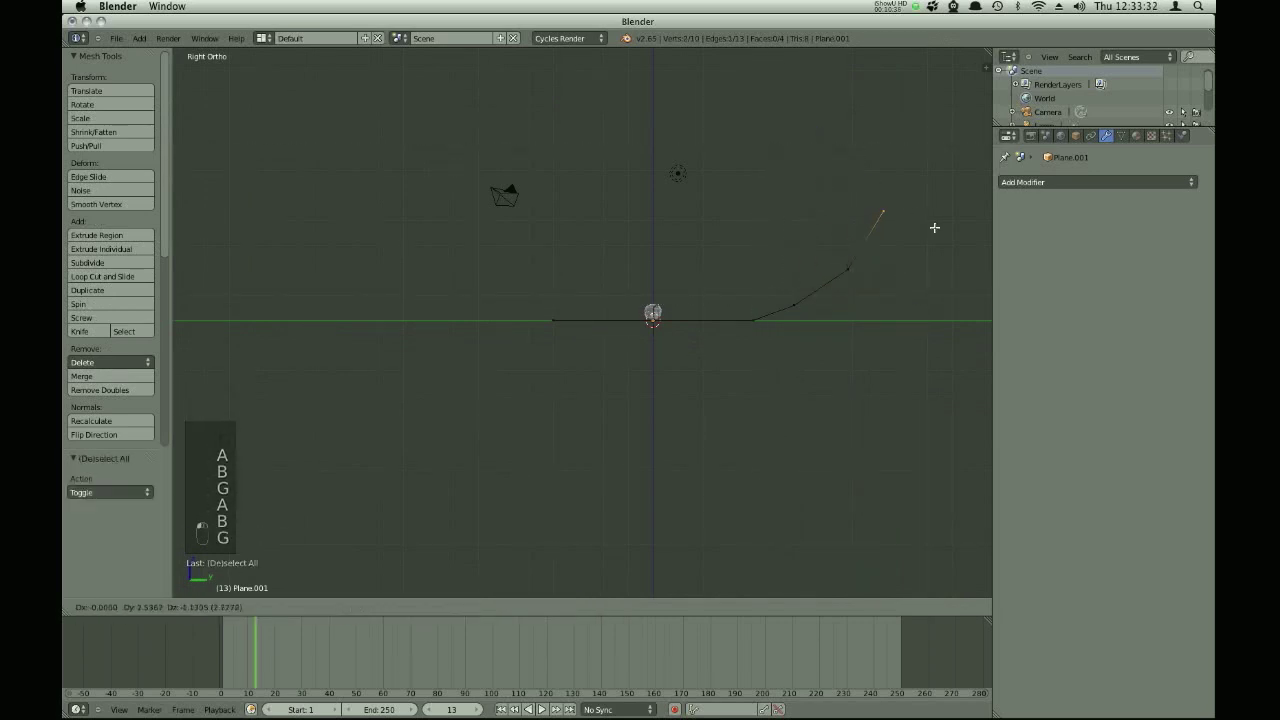
click(934, 227)
key(Tab)
Give the backdrop a Subdivision Surface modifier with 2 view subdivisions and smooth shading.
middle_drag(586, 334, 585, 293)
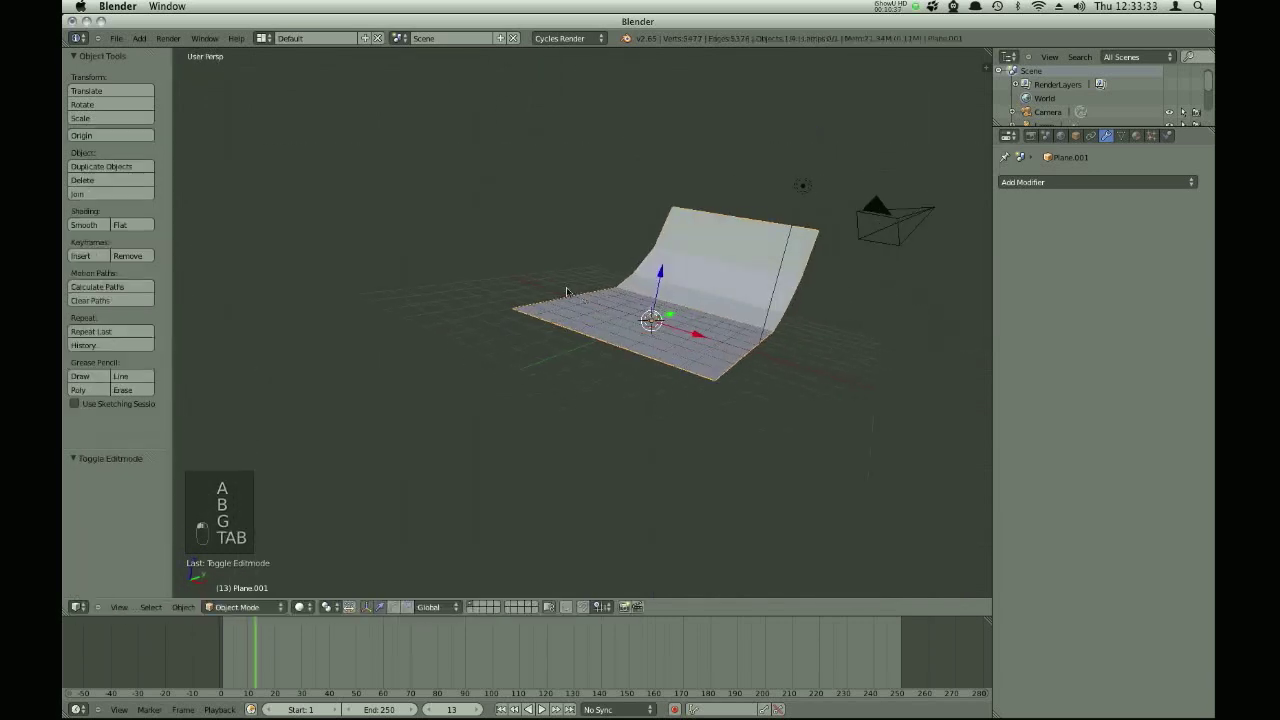
click(1085, 180)
click(905, 409)
click(1074, 281)
click(102, 228)
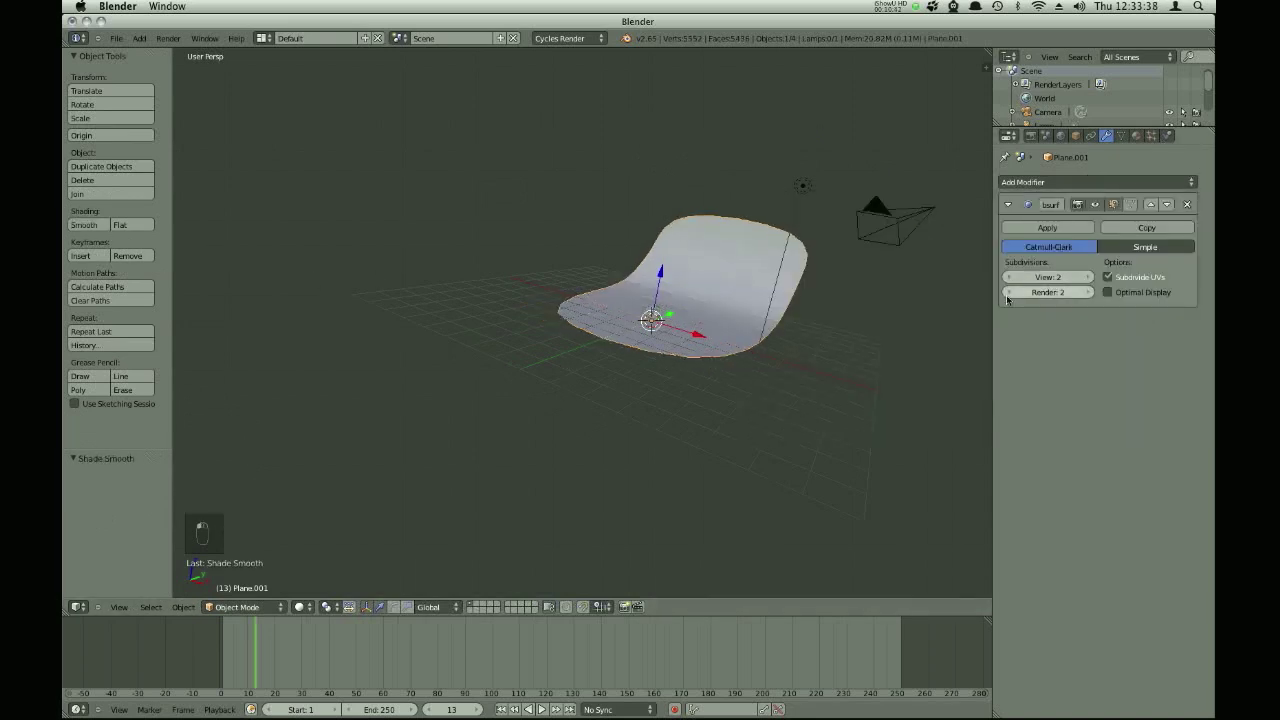
Align the camera to a frontal view of the paper ball and fly it closer.
key(KP_1)
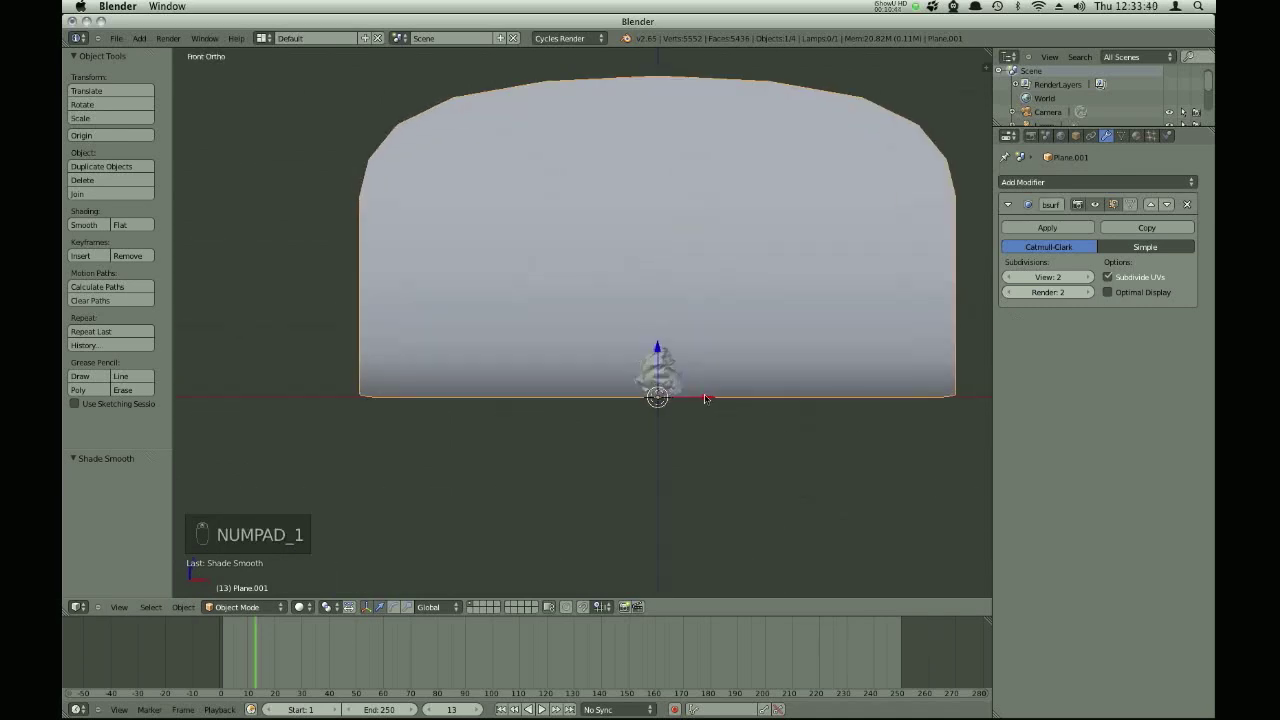
middle_drag(628, 328, 599, 370)
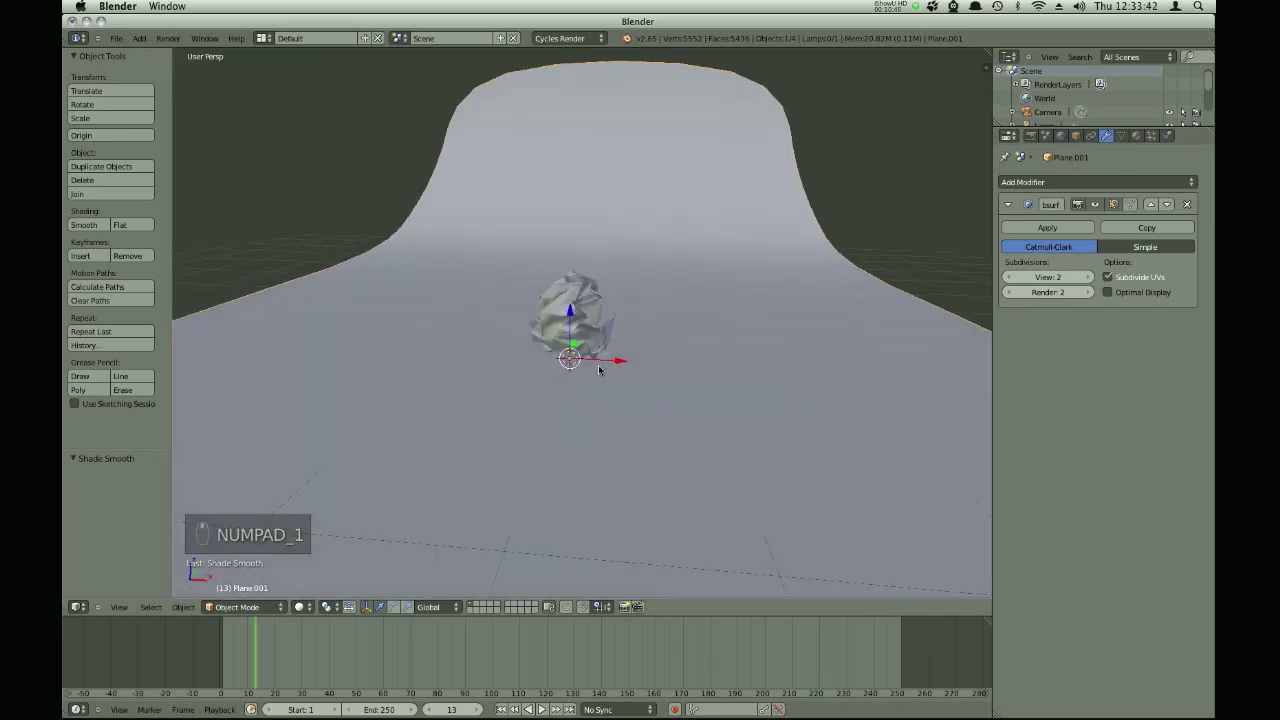
key(ctrl+alt+shift+KP_0)
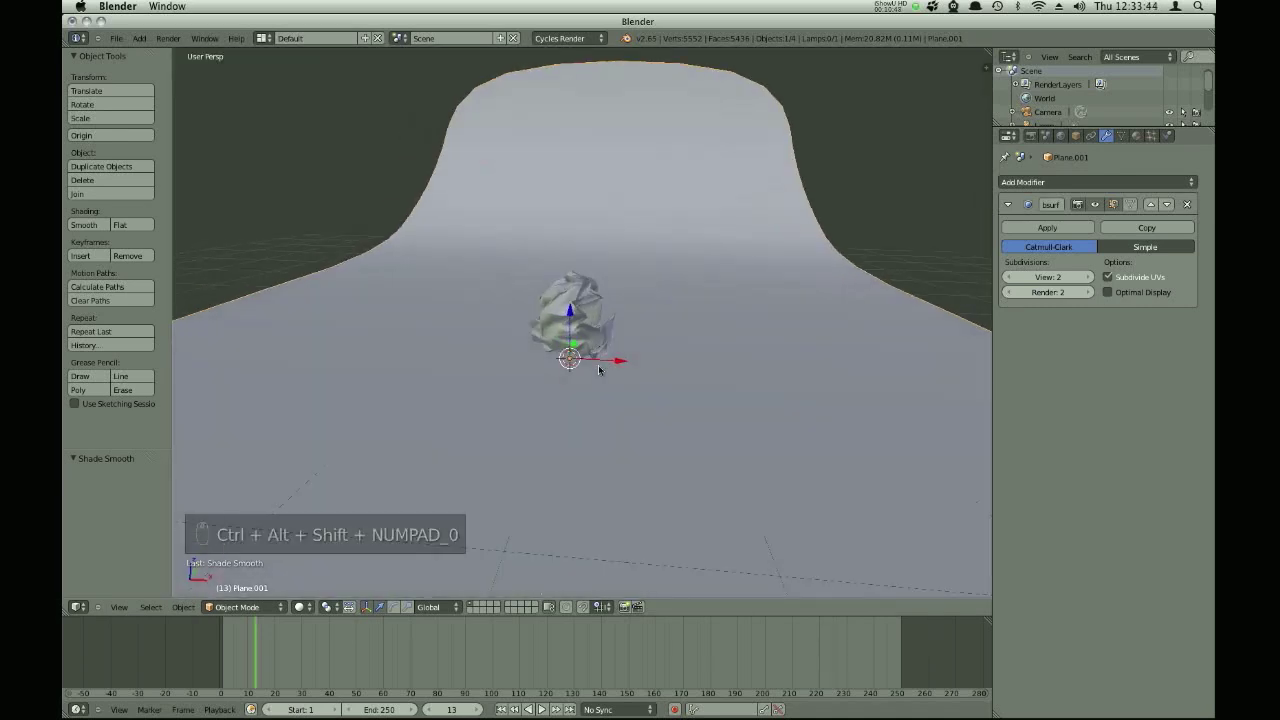
key(ctrl+alt+KP_0)
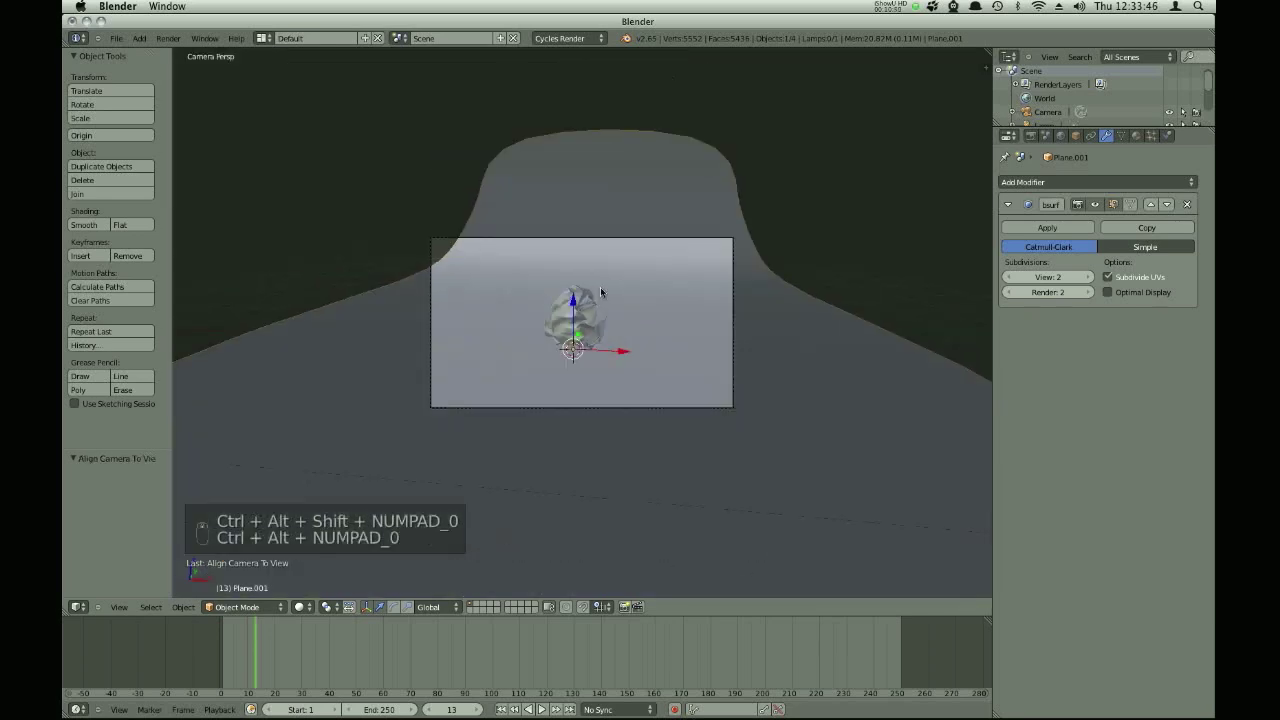
key(shift+f)
key(shift+f)
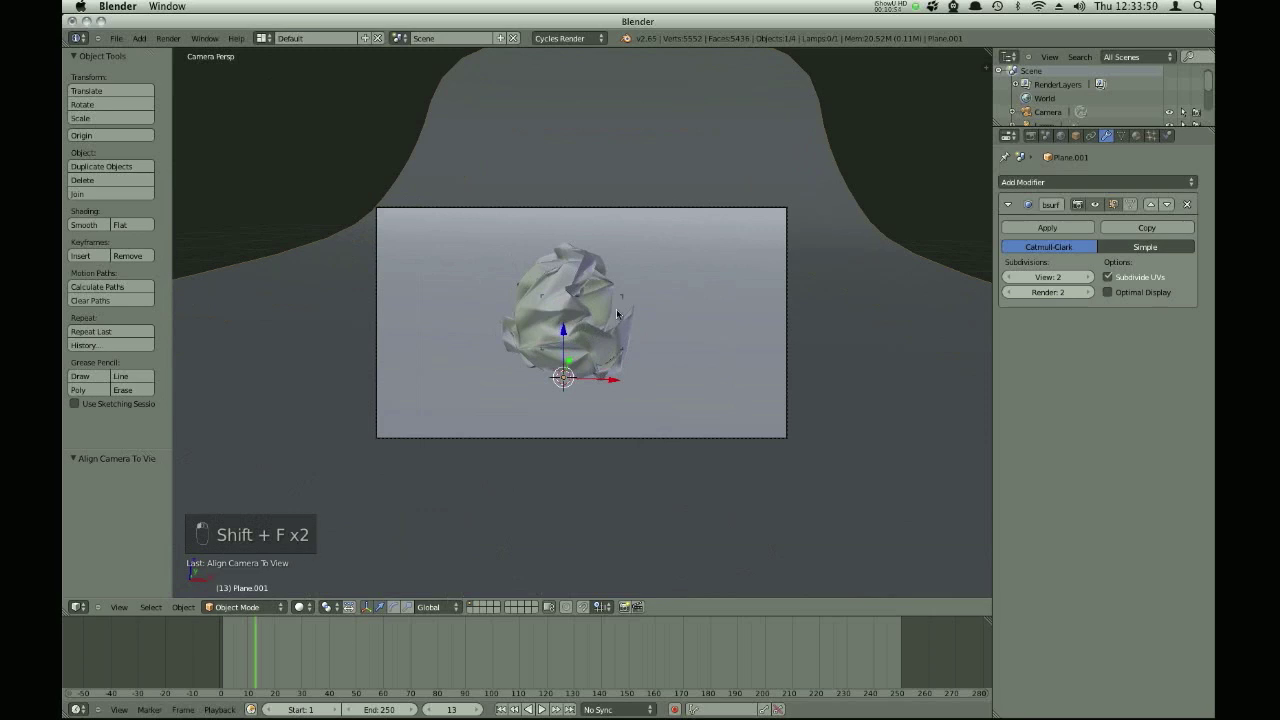
Select the camera, lower it about 0.57 along global Z and fly it to a flatter angle on the ball.
key(g)
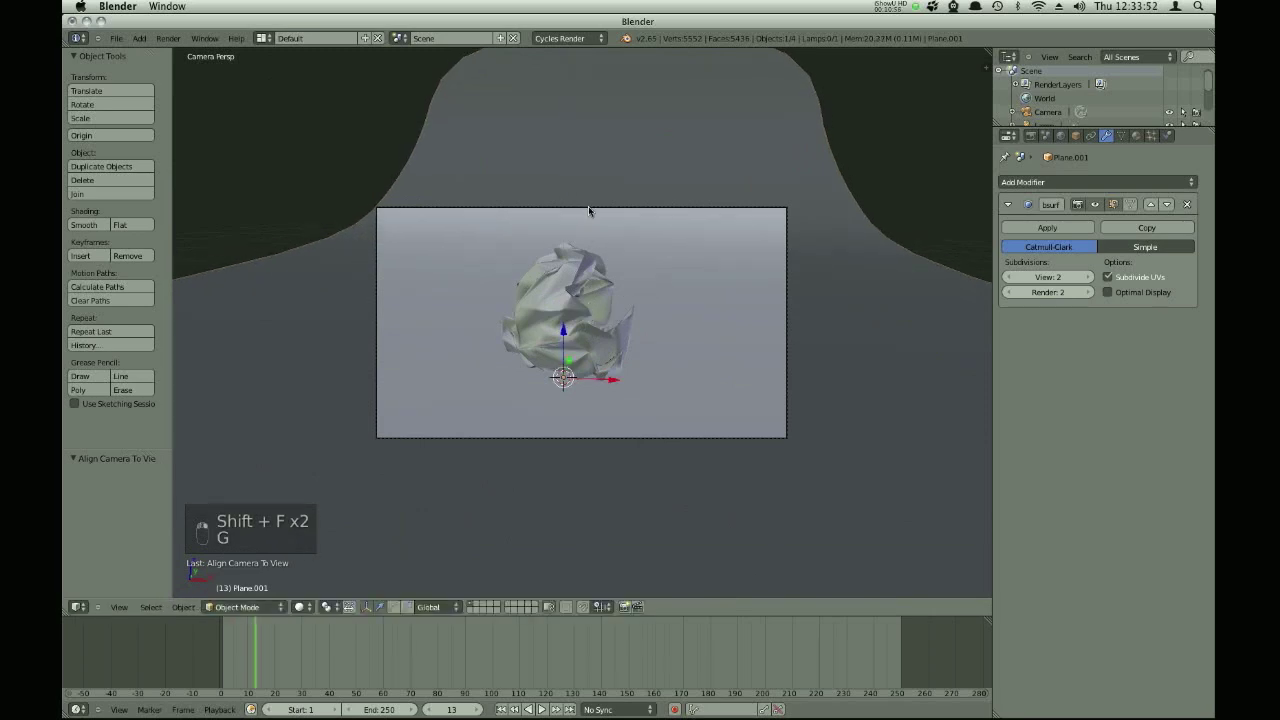
right_click(588, 207)
key(g)
key(shift+f)
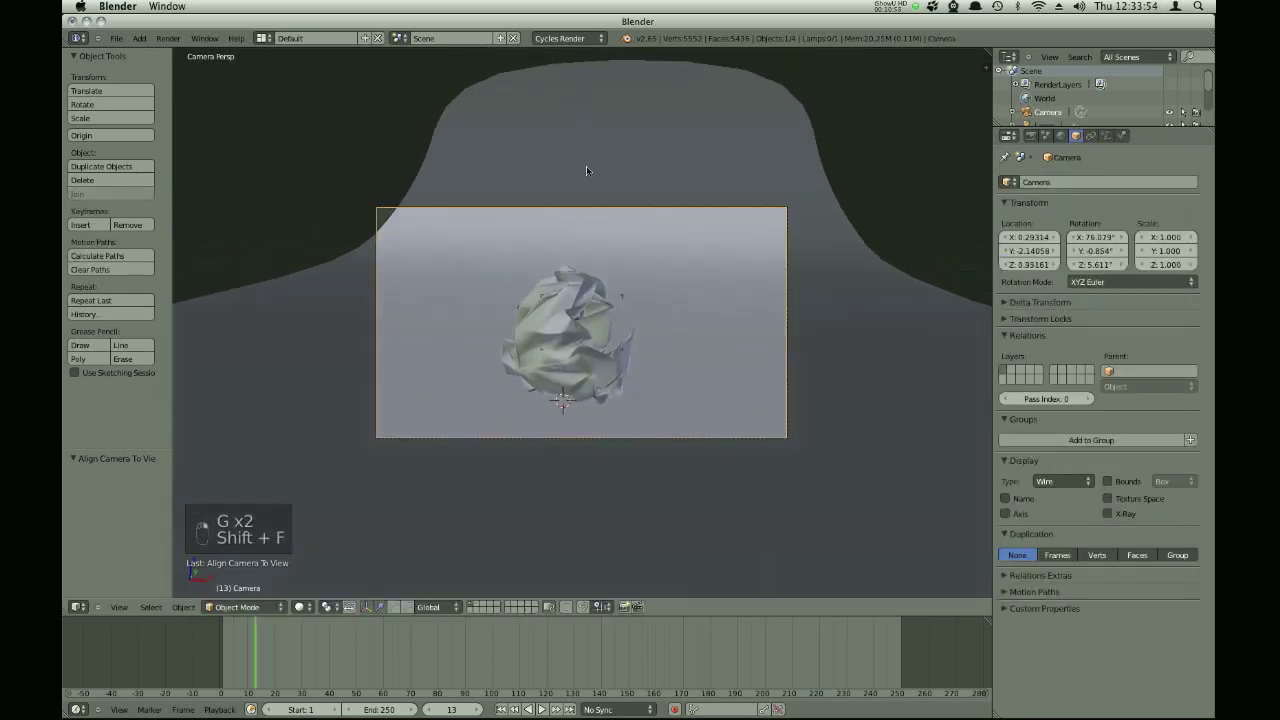
key(g)
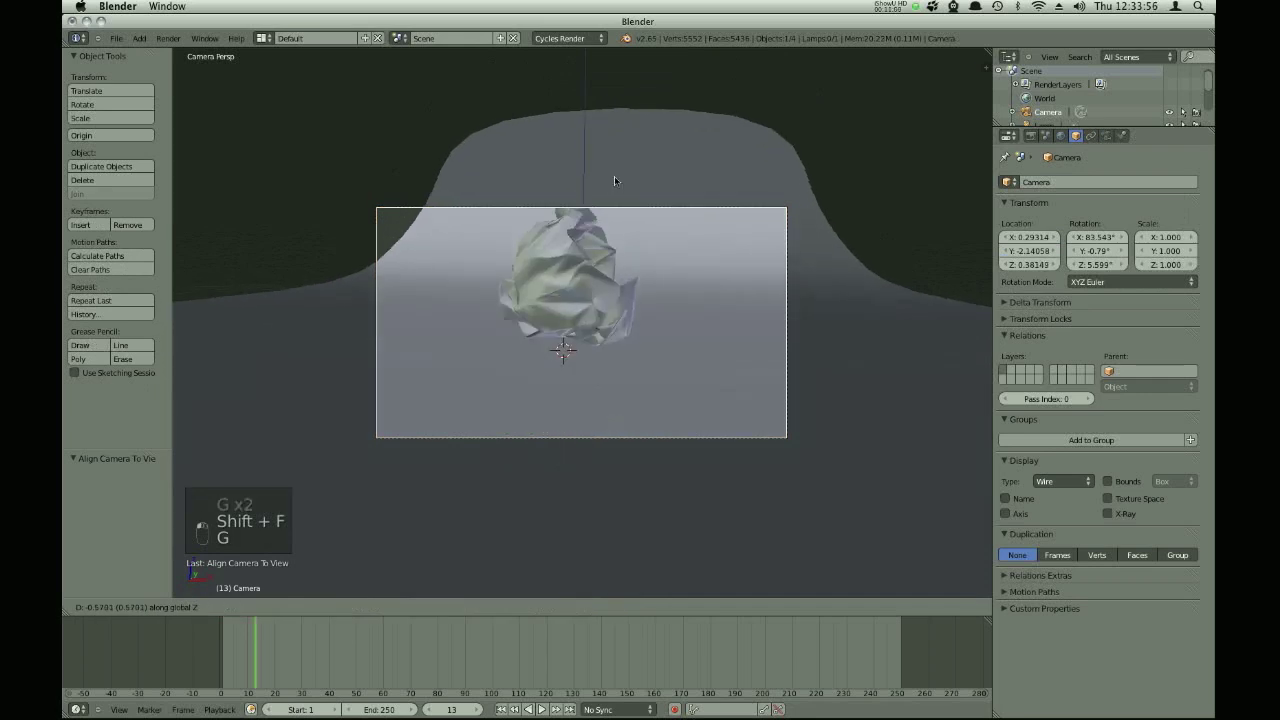
click(614, 177)
key(shift+f)
click(718, 223)
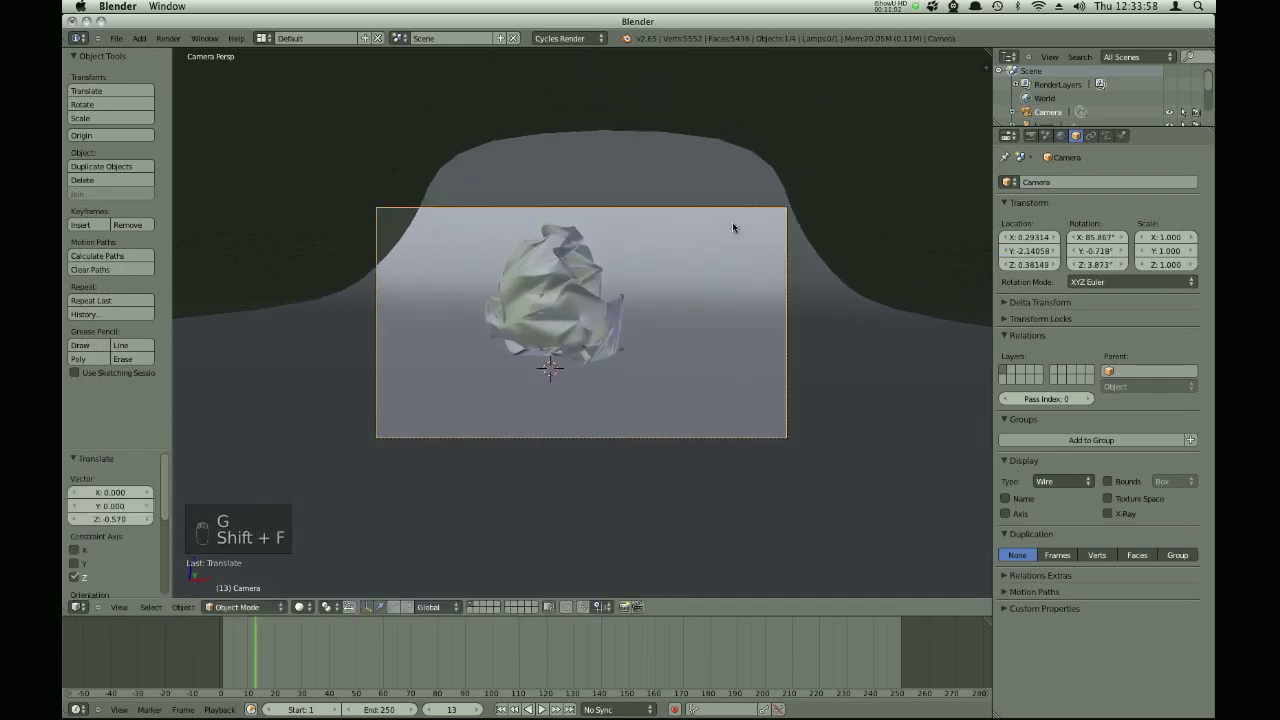
Widen the whole backdrop mesh along the X axis so that it fills the camera frame.
right_click(650, 264)
key(Tab)
key(a)
key(a)
key(a)
key(s)
key(x)
key(Tab)
Move the camera to center the paper ball in the frame.
right_click(520, 301)
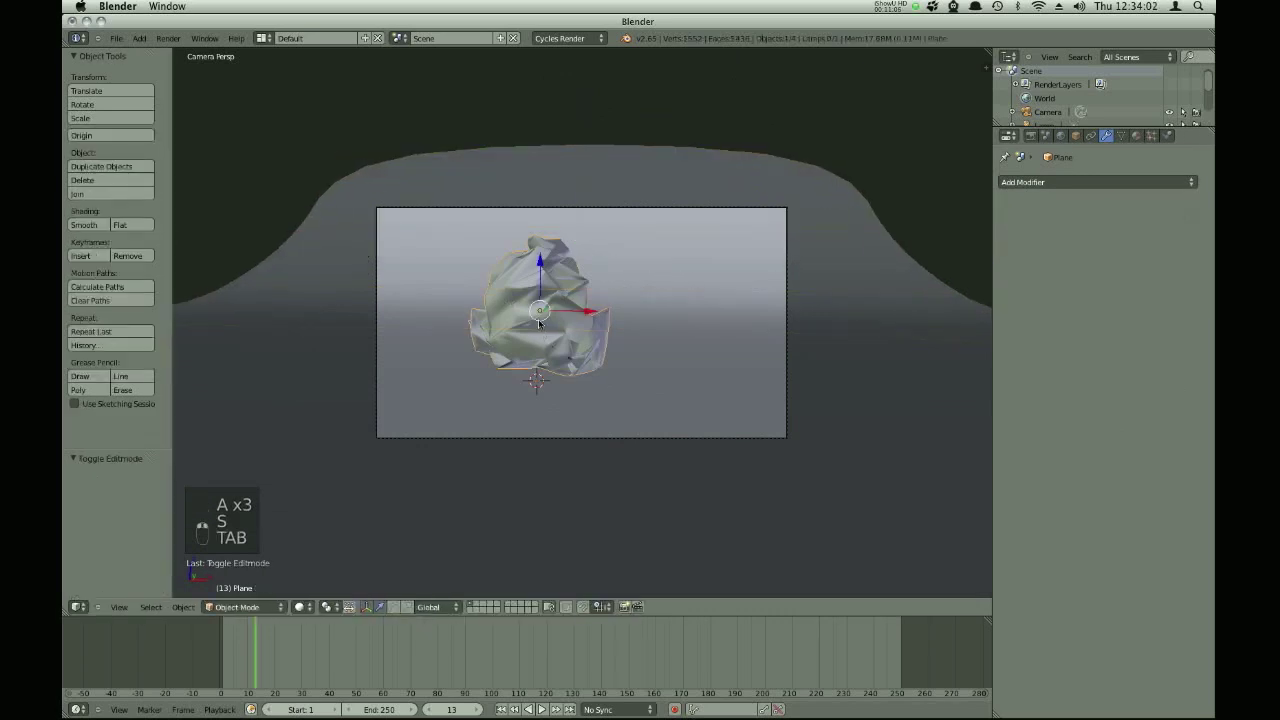
scroll(564, 179, up, 3)
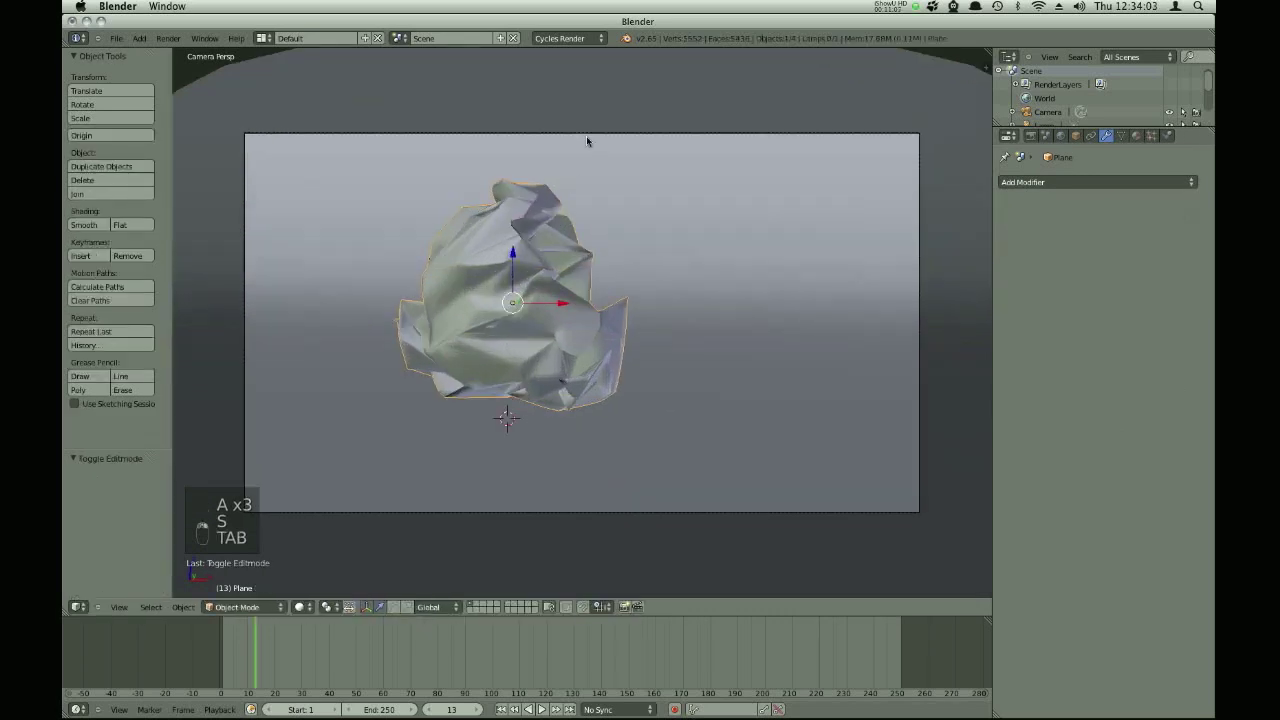
right_click(586, 136)
key(g)
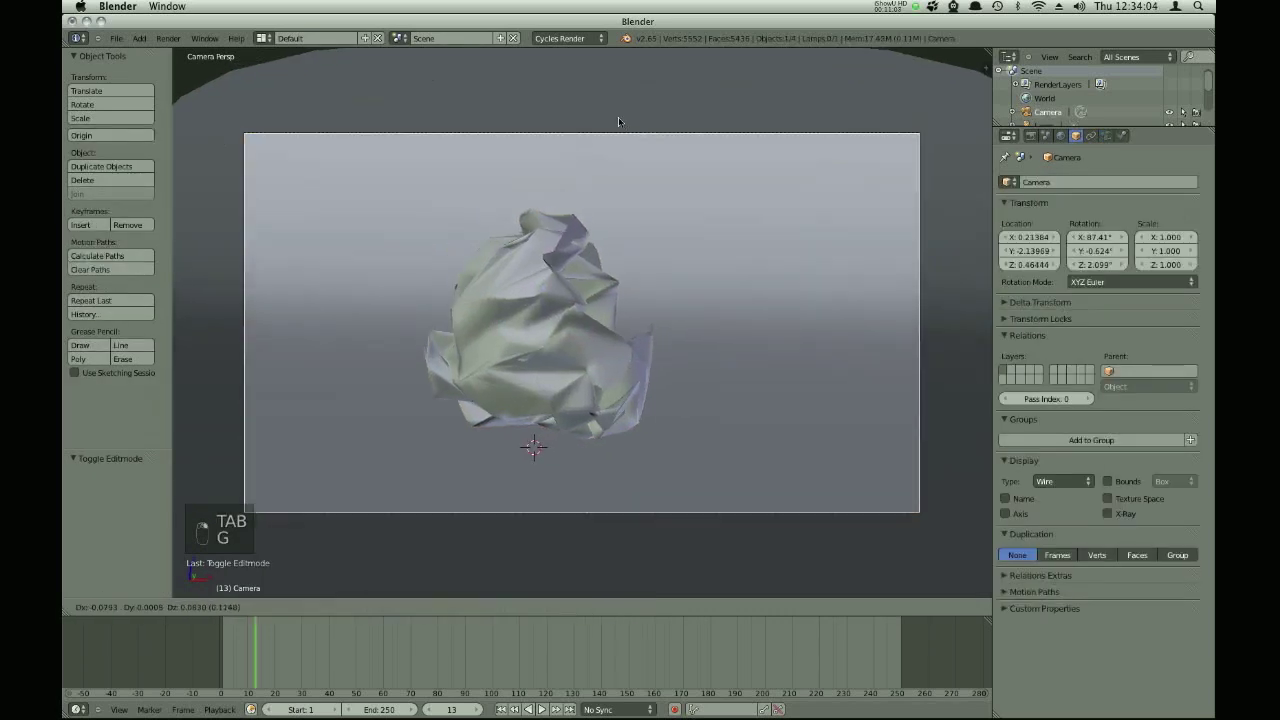
click(720, 474)
key(g)
click(730, 472)
Select the backdrop, enable nodes for the world surface and assign an Environment Texture to its background color.
right_click(766, 434)
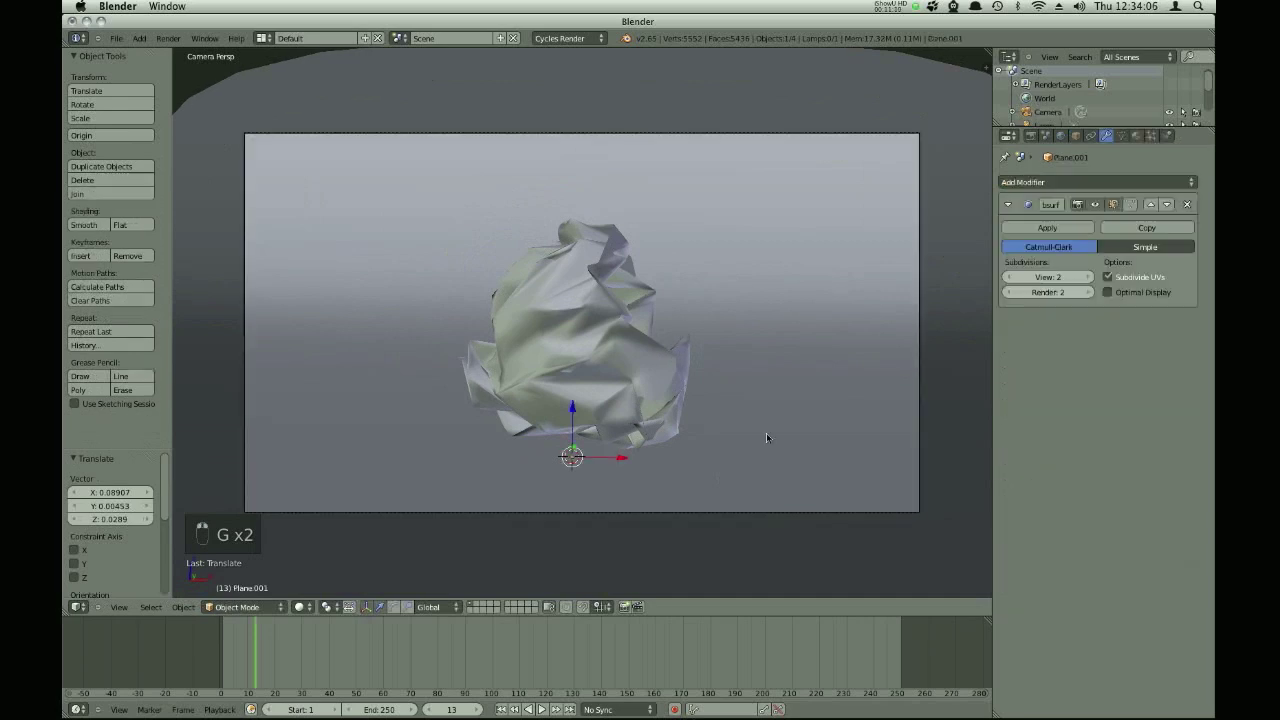
scroll(584, 273, down, 6)
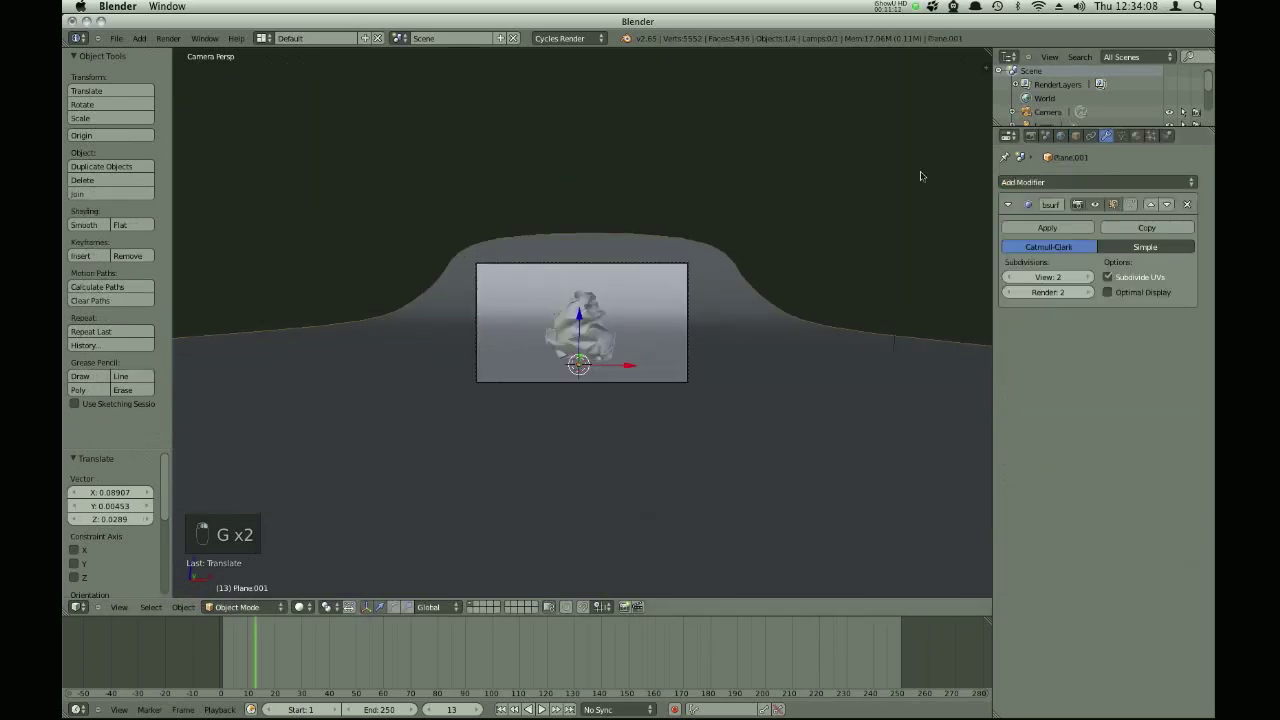
click(1061, 136)
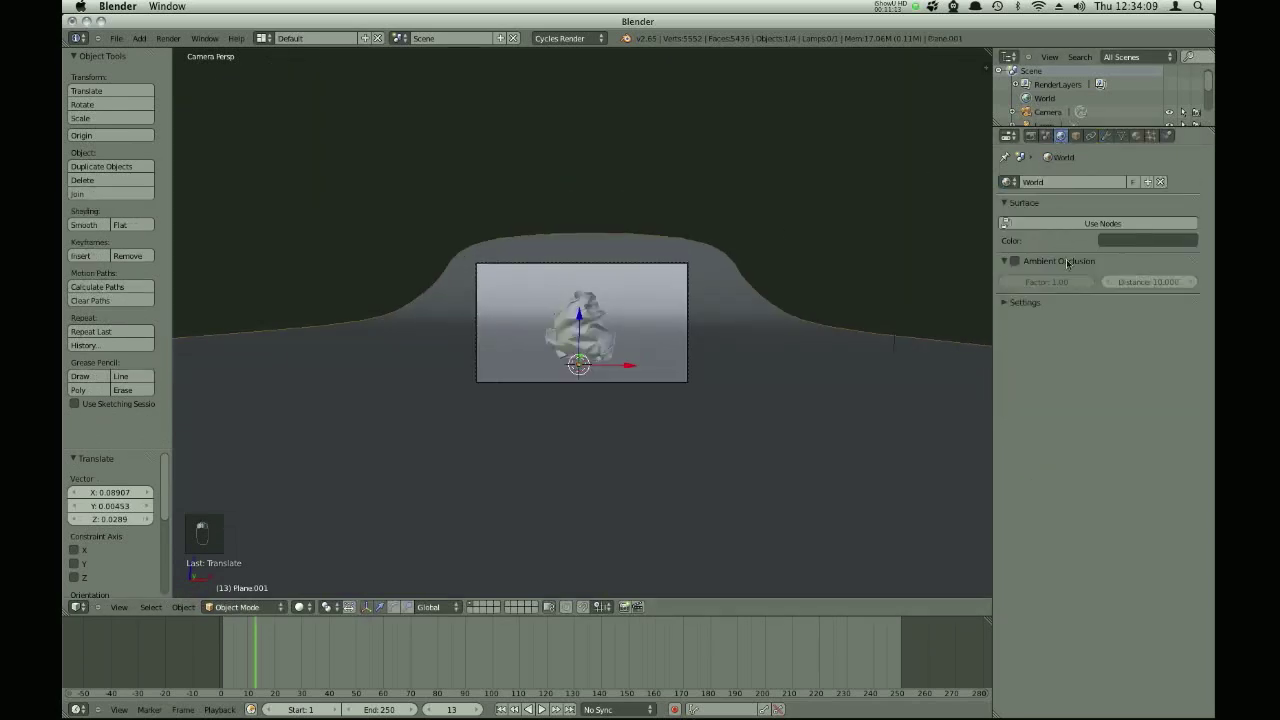
click(1102, 223)
click(1080, 248)
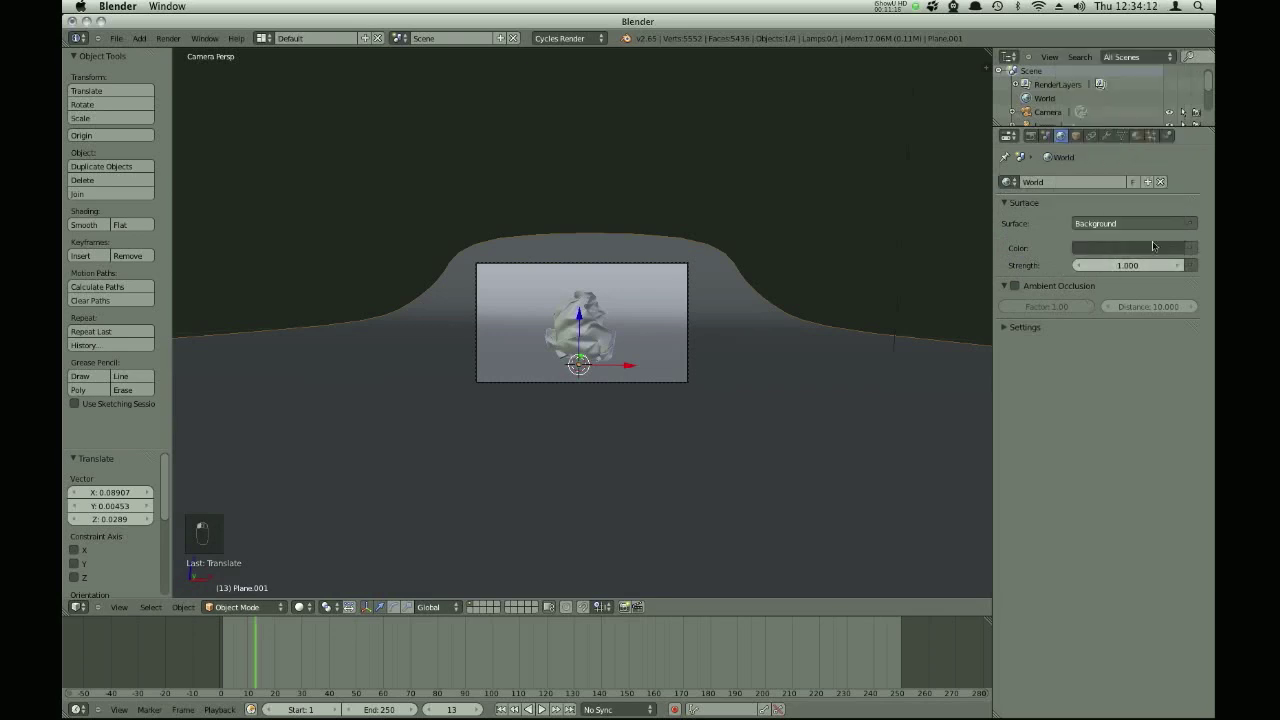
click(1190, 248)
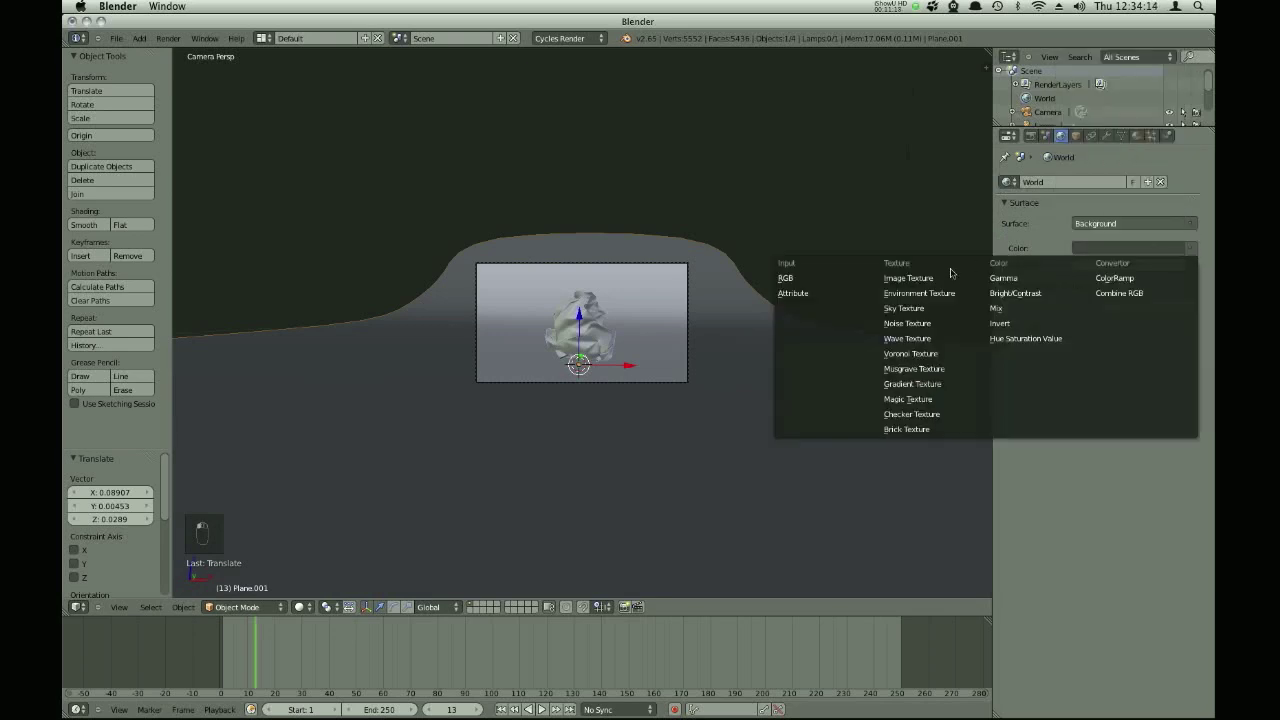
click(920, 293)
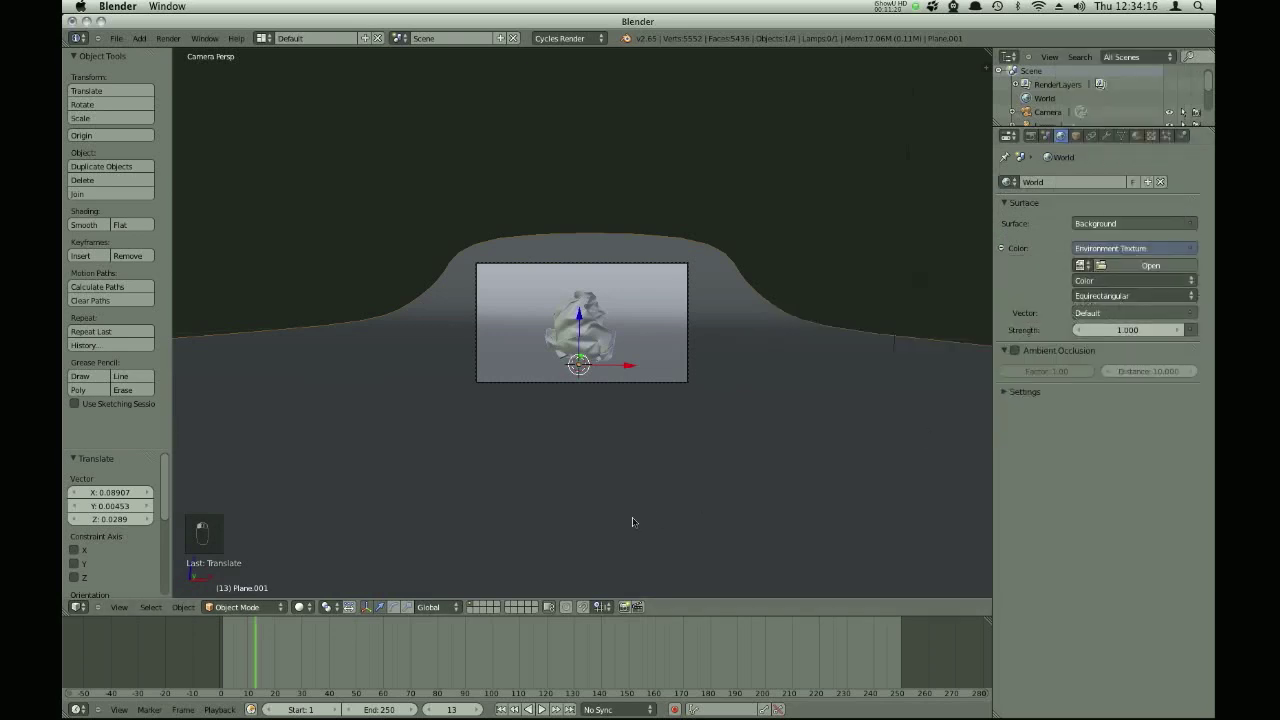
click(1150, 265)
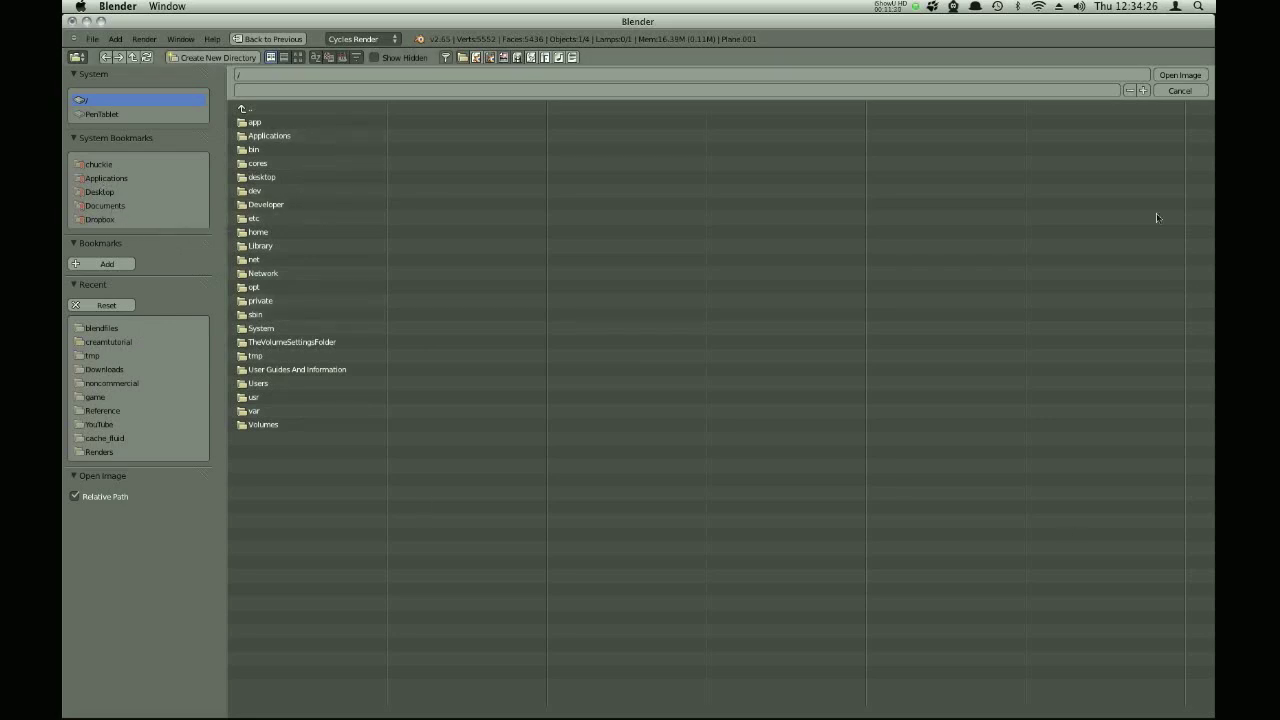
click(1183, 92)
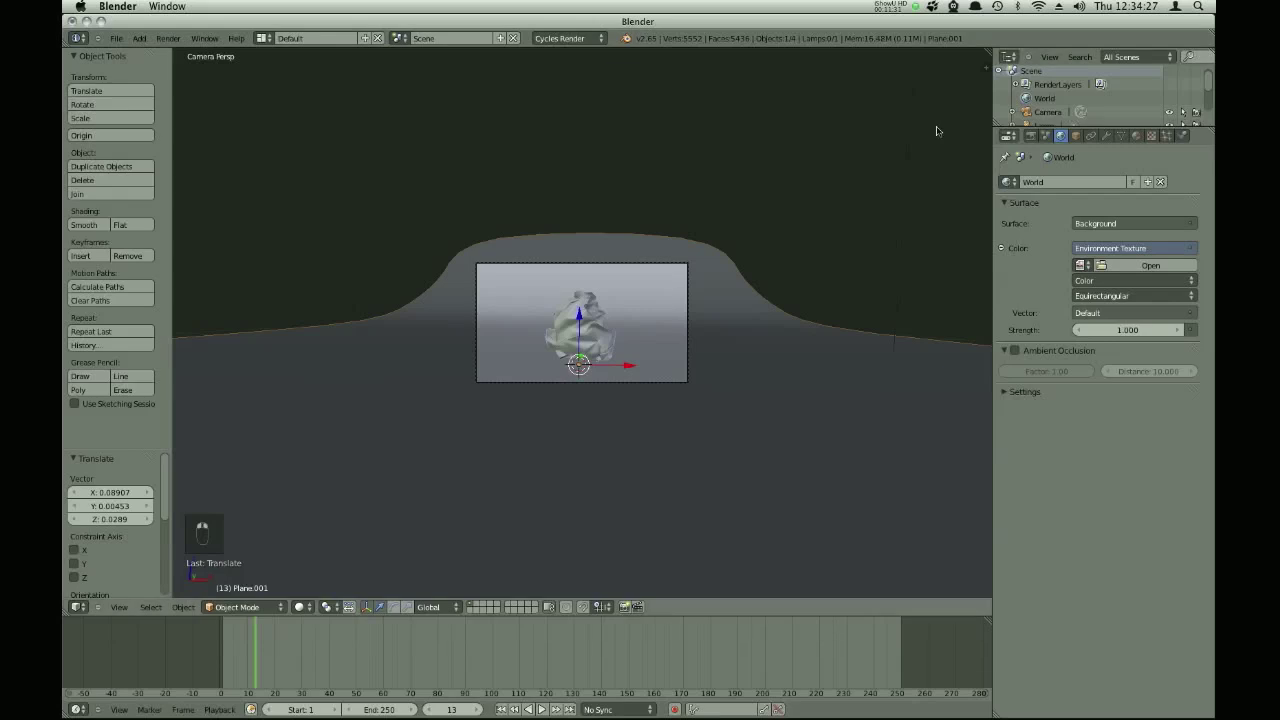
click(888, 4)
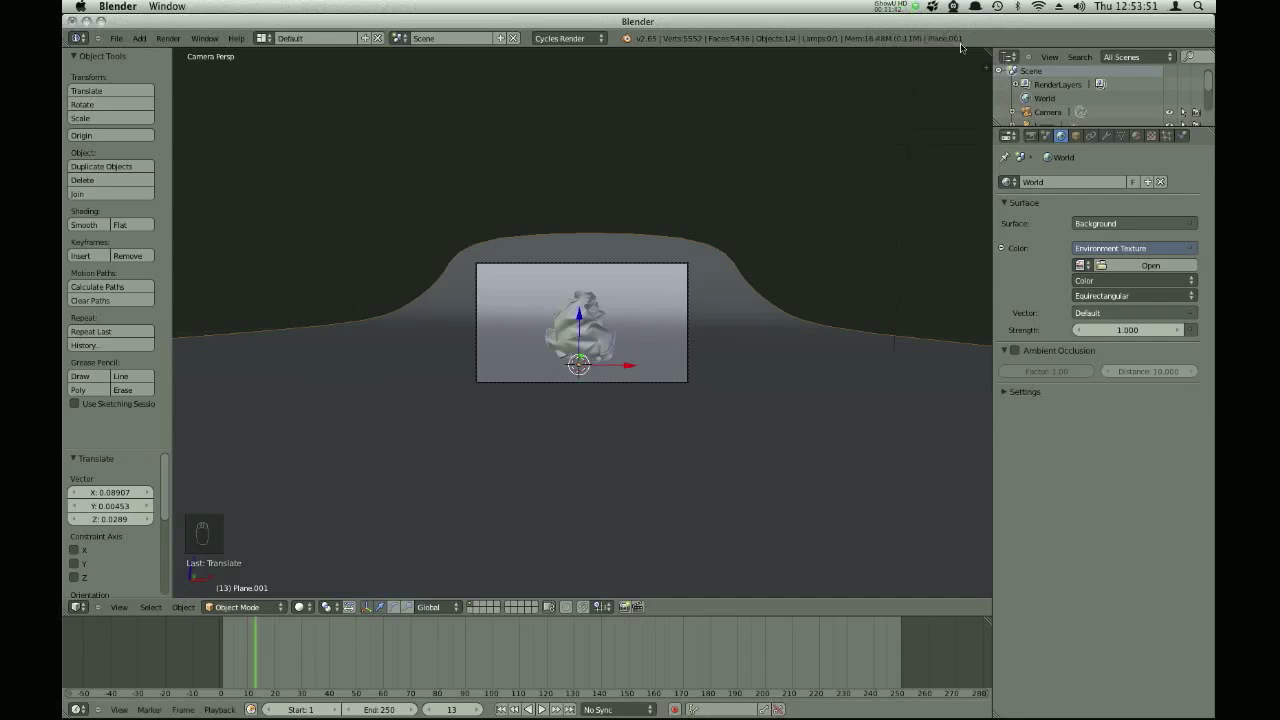
Start choosing an image file for the world's environment texture and browse to the user's home folder.
click(1121, 267)
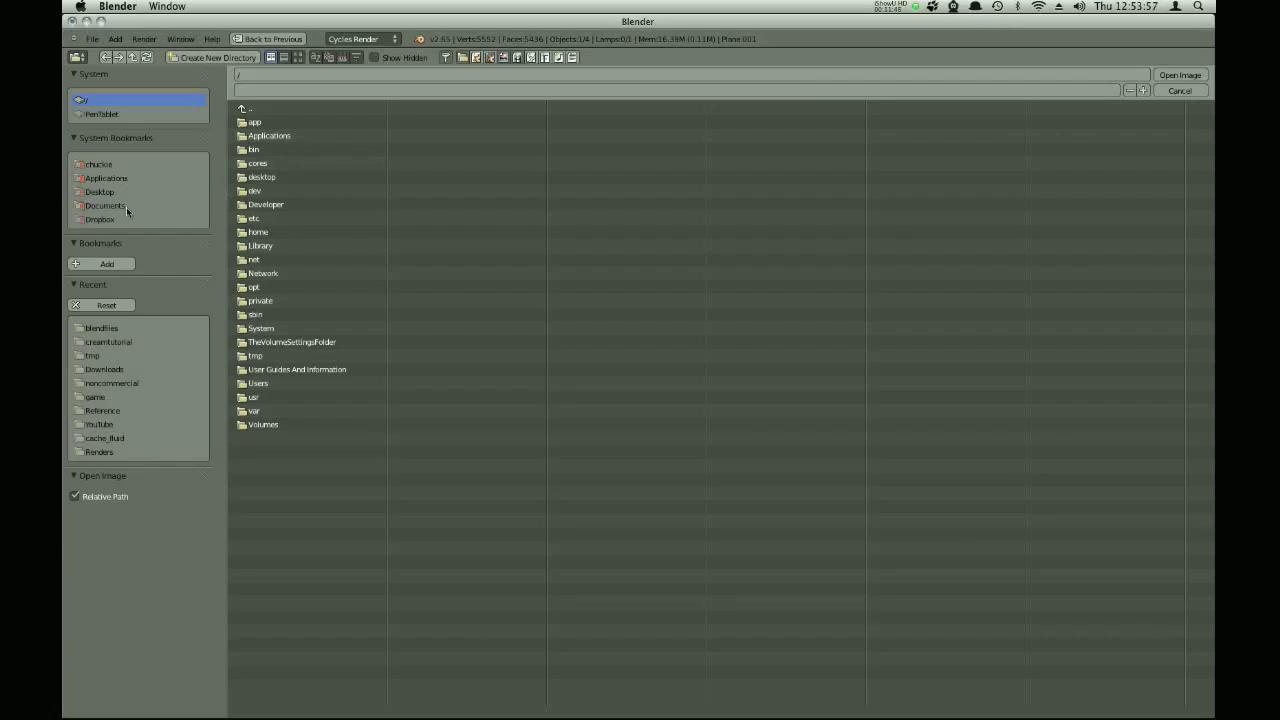
click(122, 163)
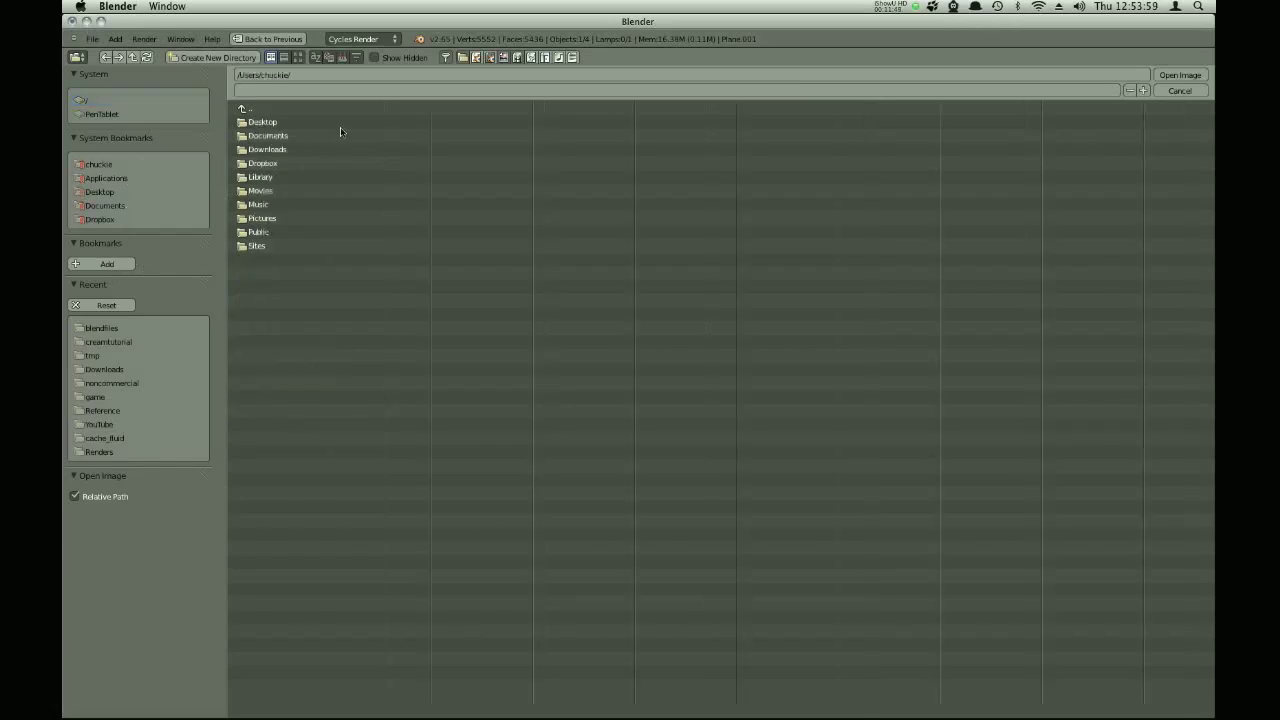